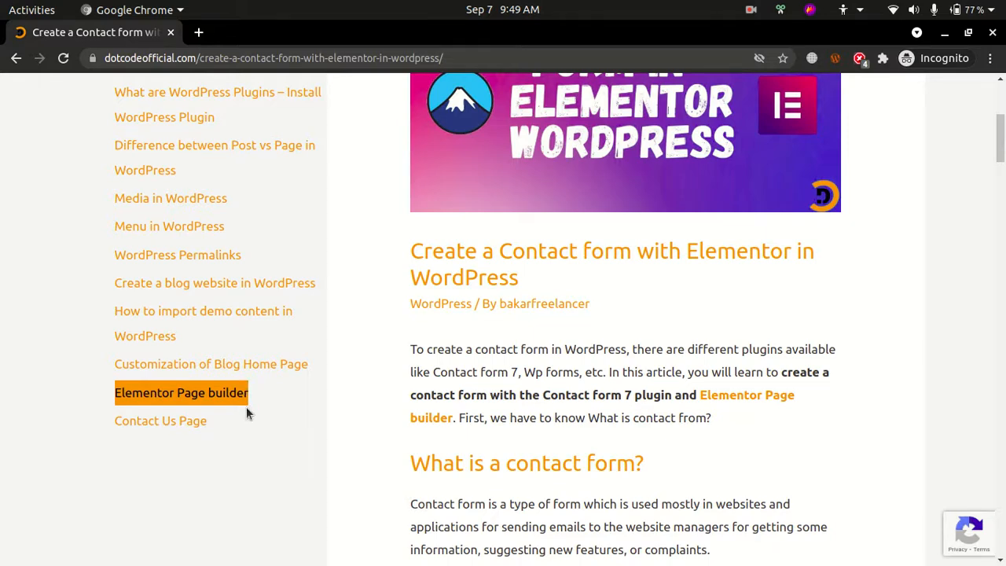
Review the tutorial article's introduction on creating a contact form with the Contact Form 7 plugin and Elementor
scroll(246, 406, "up", 3)
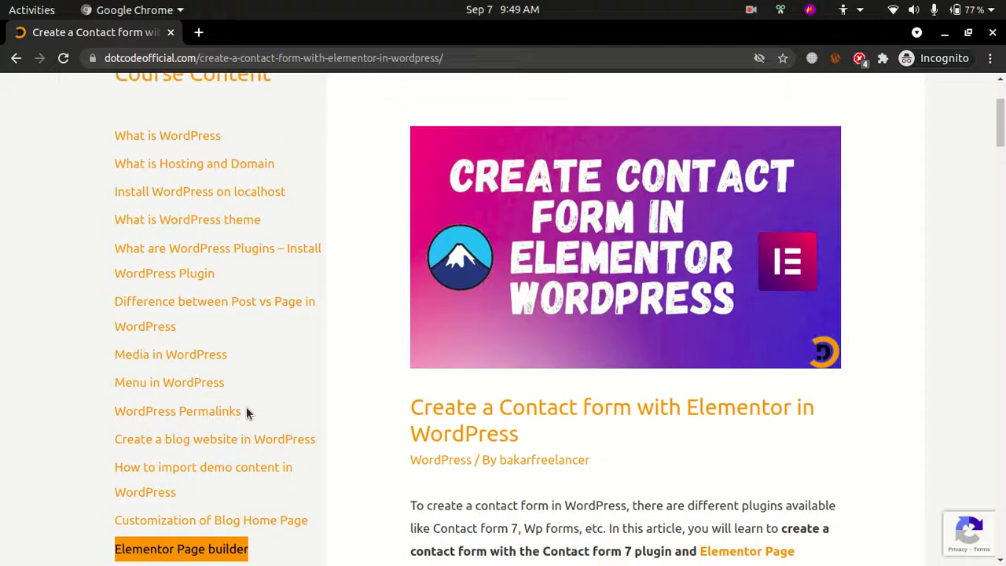
left_click(934, 251)
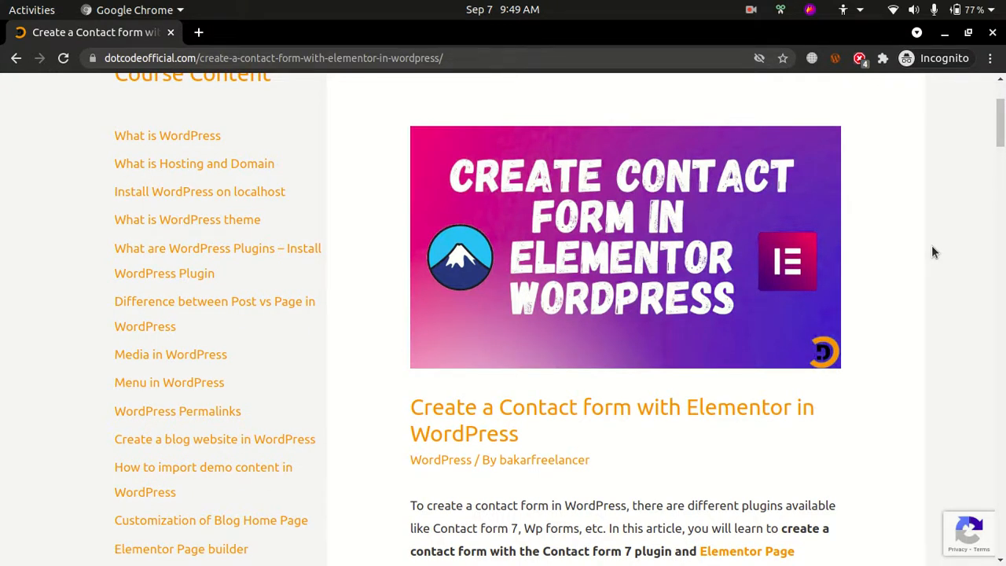
scroll(934, 251, "up", 2)
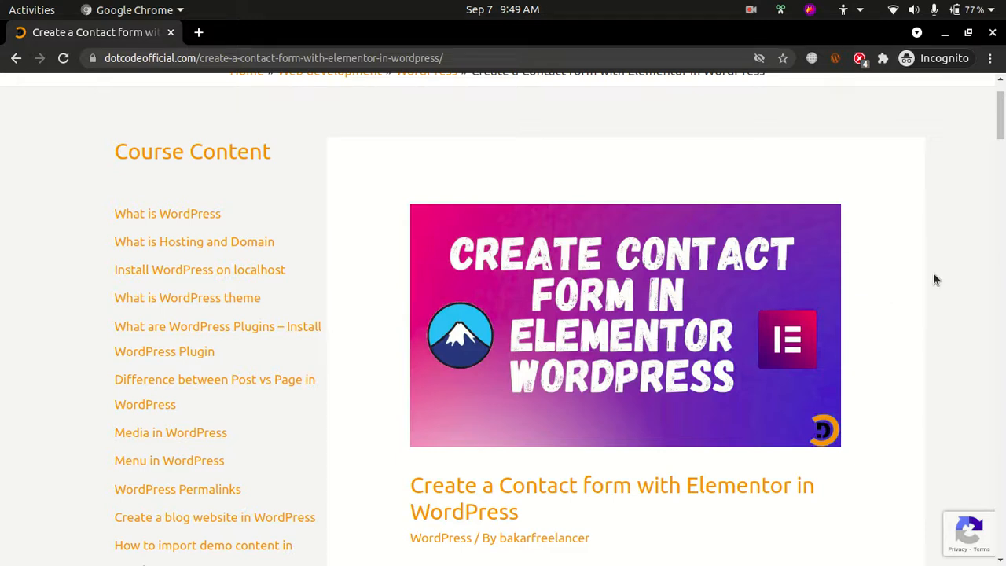
scroll(934, 279, "down", 1)
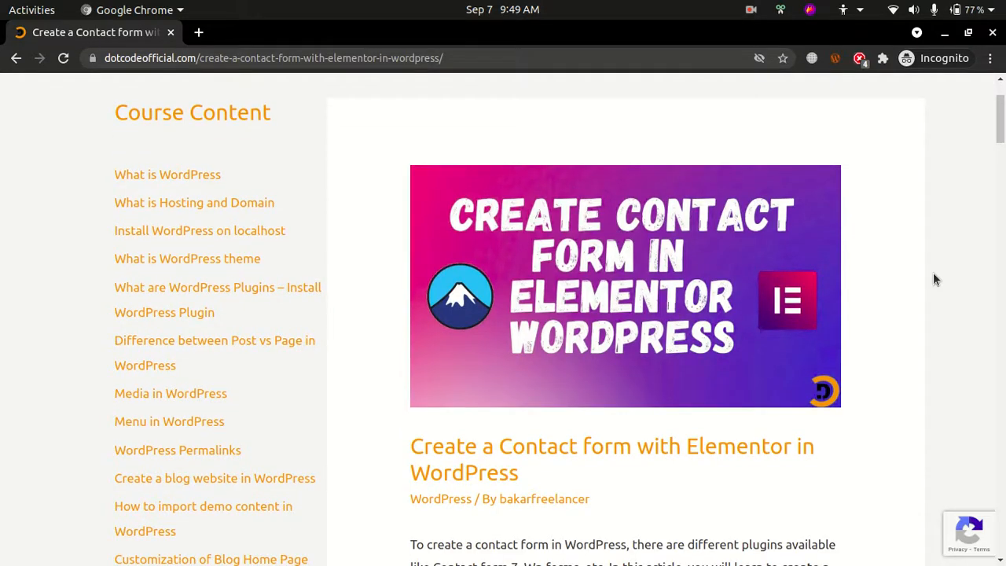
scroll(933, 279, "down", 2)
scroll(934, 279, "down", 5)
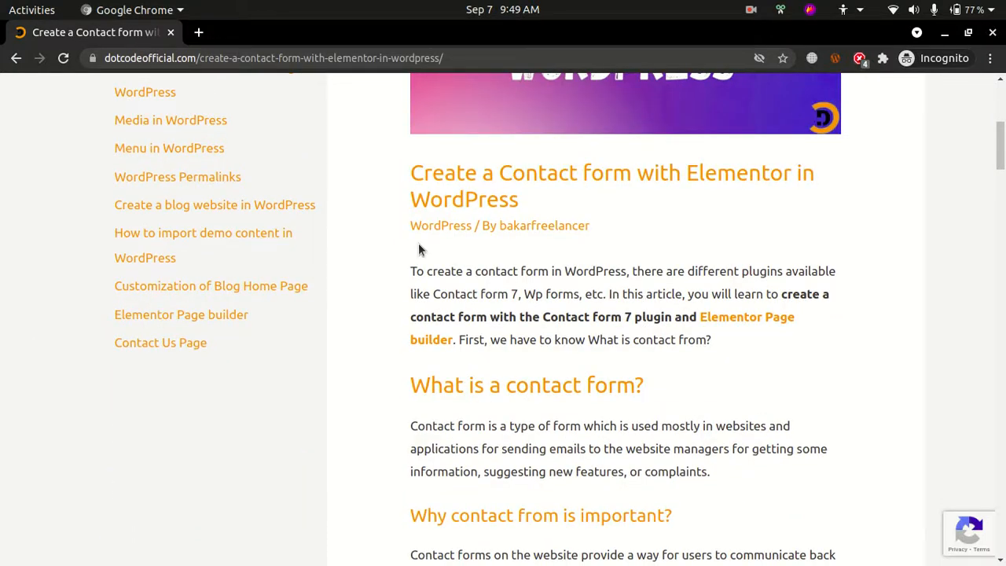
scroll(662, 298, "down", 2)
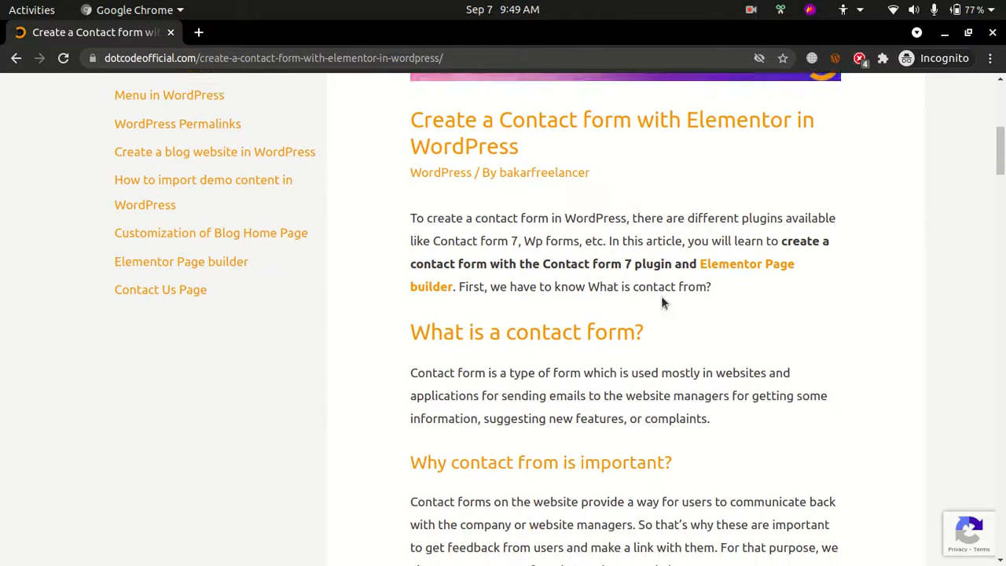
scroll(661, 303, "down", 1)
scroll(650, 308, "down", 1)
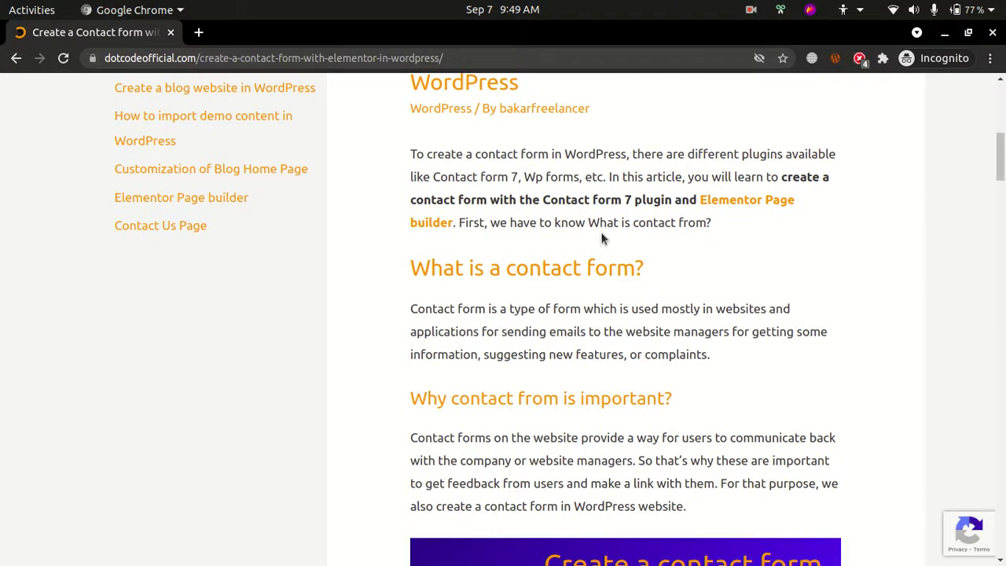
left_click_drag(542, 200, 678, 200)
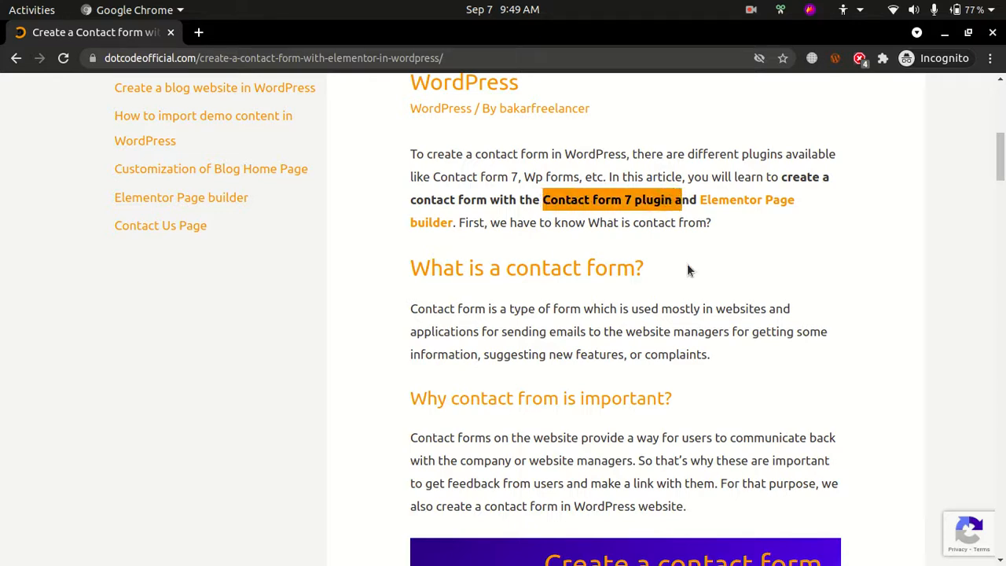
left_click(702, 307)
Read the article's sections on why a contact form is important and on installing the Contact Form 7 plugin
scroll(702, 306, "down", 4)
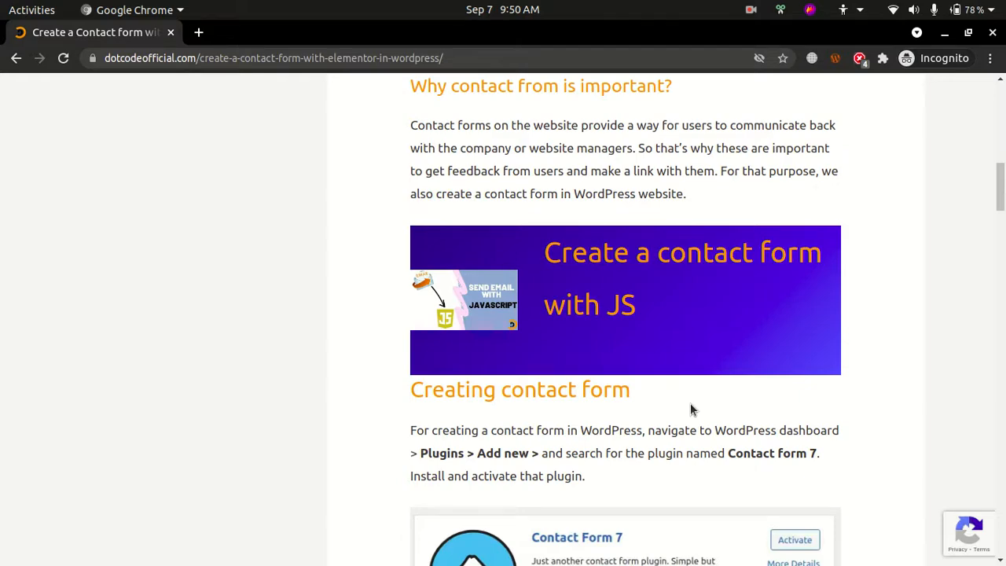
scroll(741, 370, "down", 3)
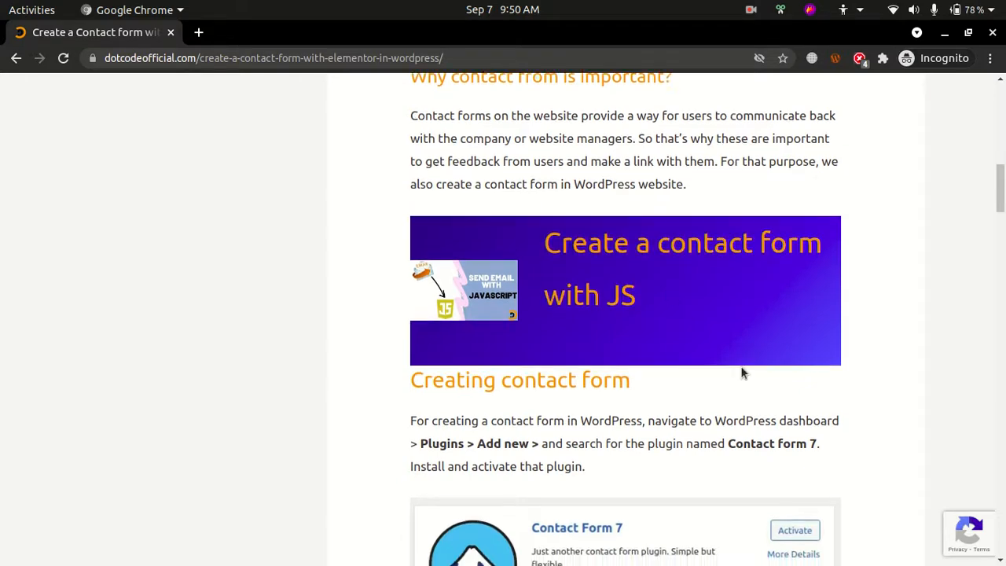
scroll(742, 373, "down", 1)
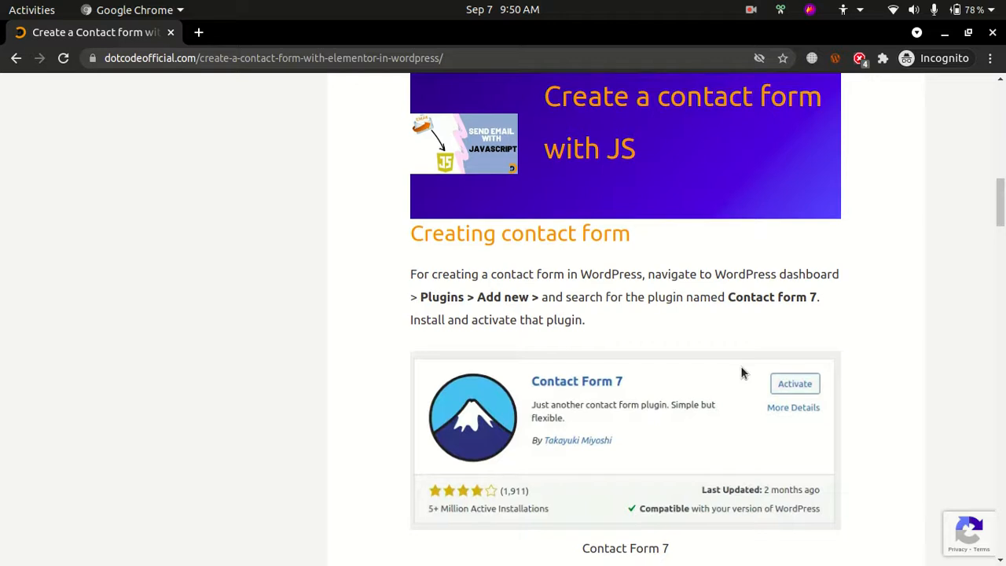
scroll(741, 374, "down", 2)
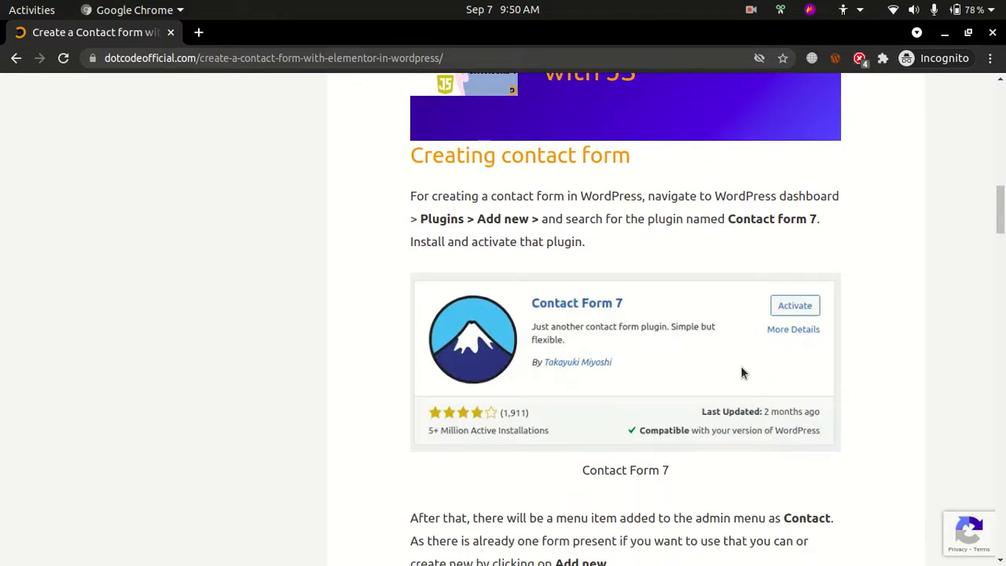
scroll(741, 372, "up", 15)
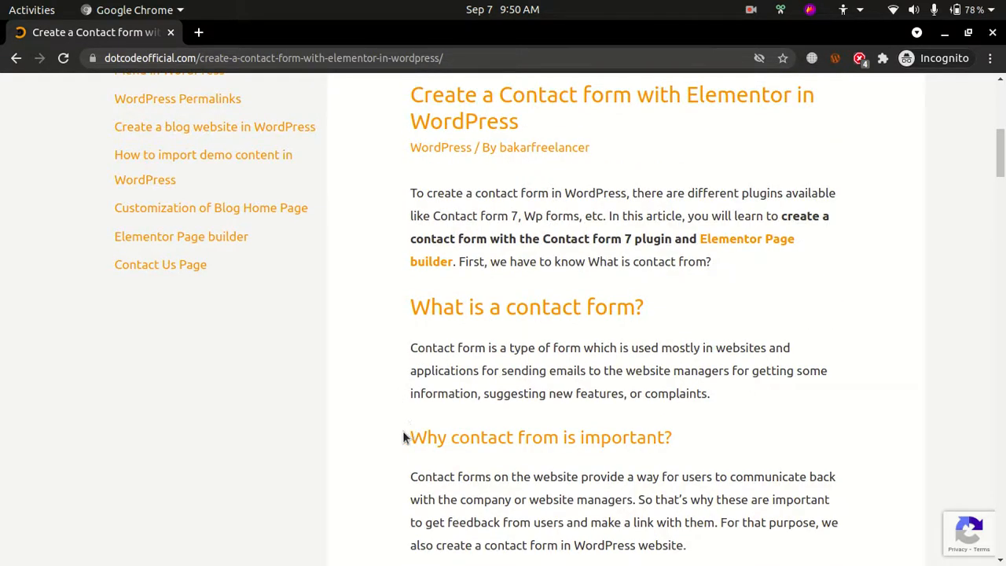
left_click_drag(404, 438, 678, 464)
scroll(679, 466, "down", 2)
scroll(681, 466, "down", 1)
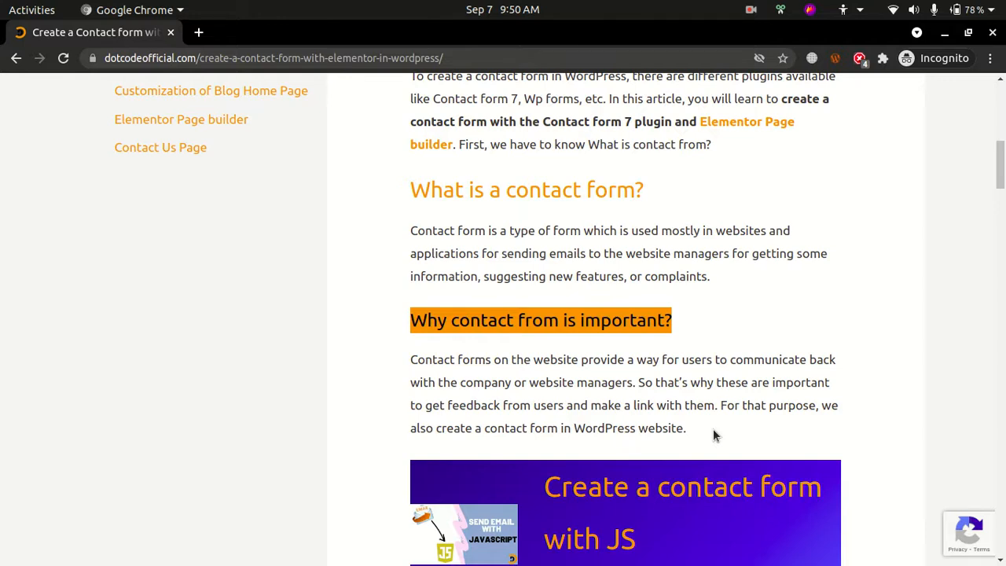
left_click(697, 406)
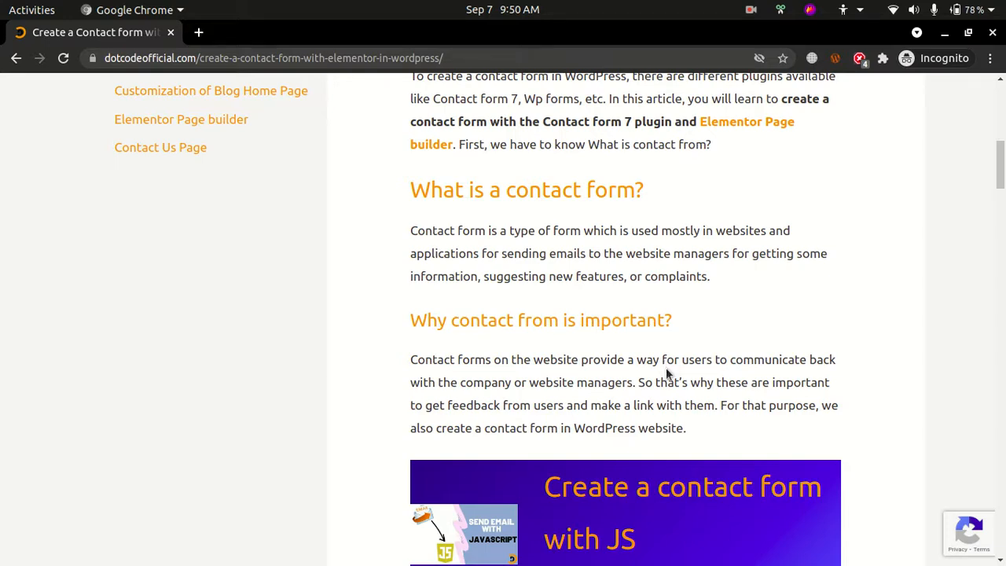
Switch to the WordPress admin window and publish a new page titled "Contact Us"
key("alt+Tab")
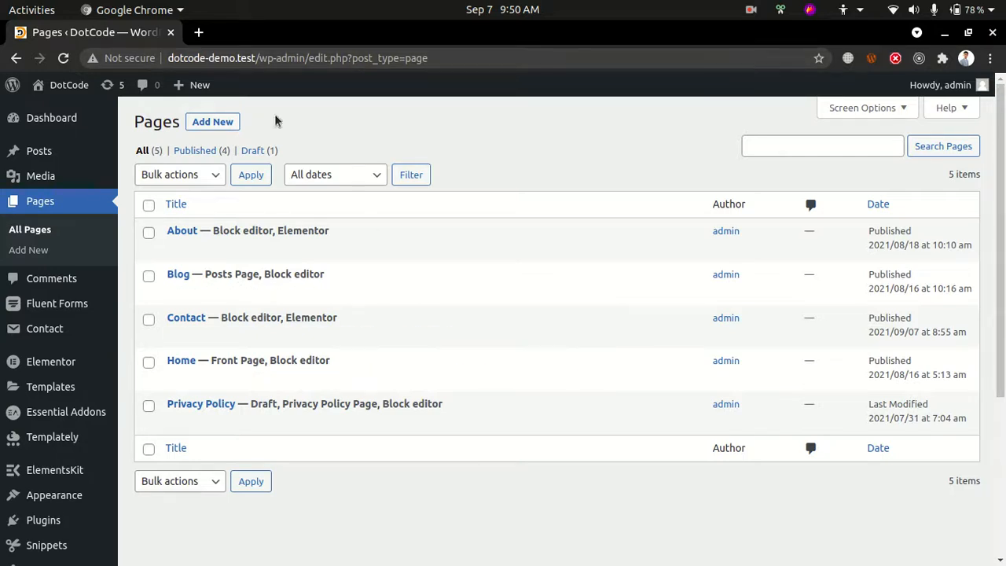
left_click(212, 127)
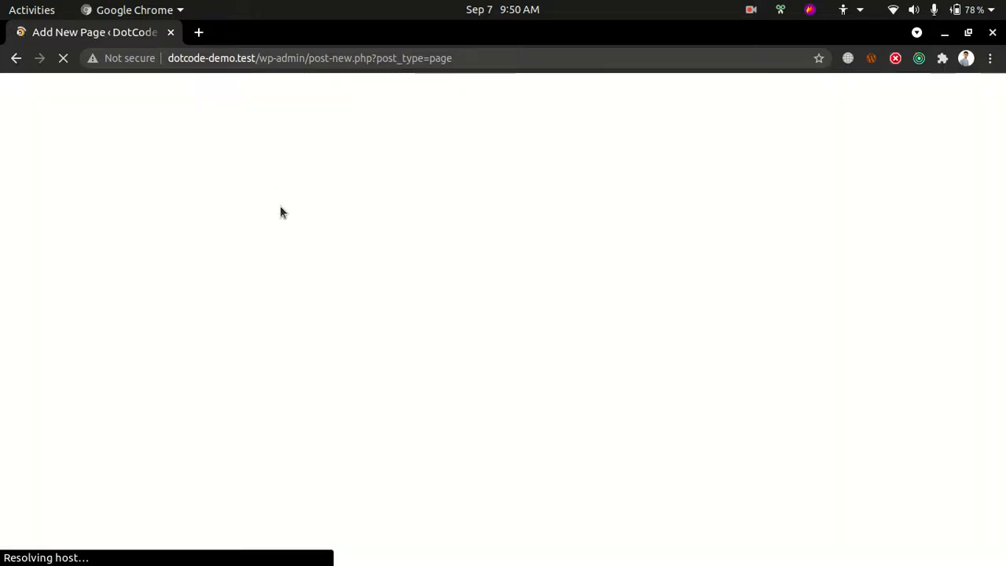
type("Ca")
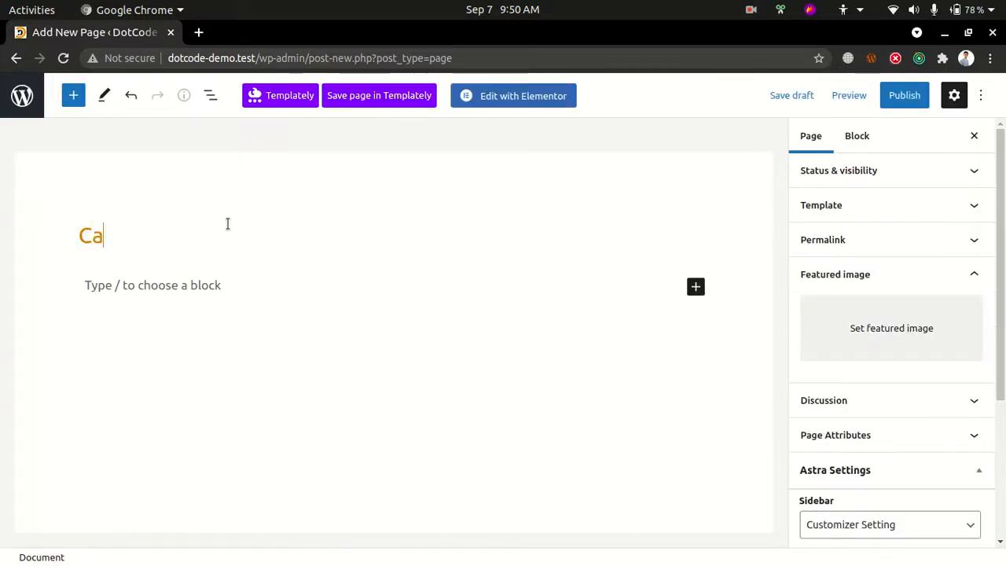
key("BackSpace")
type("ontact ")
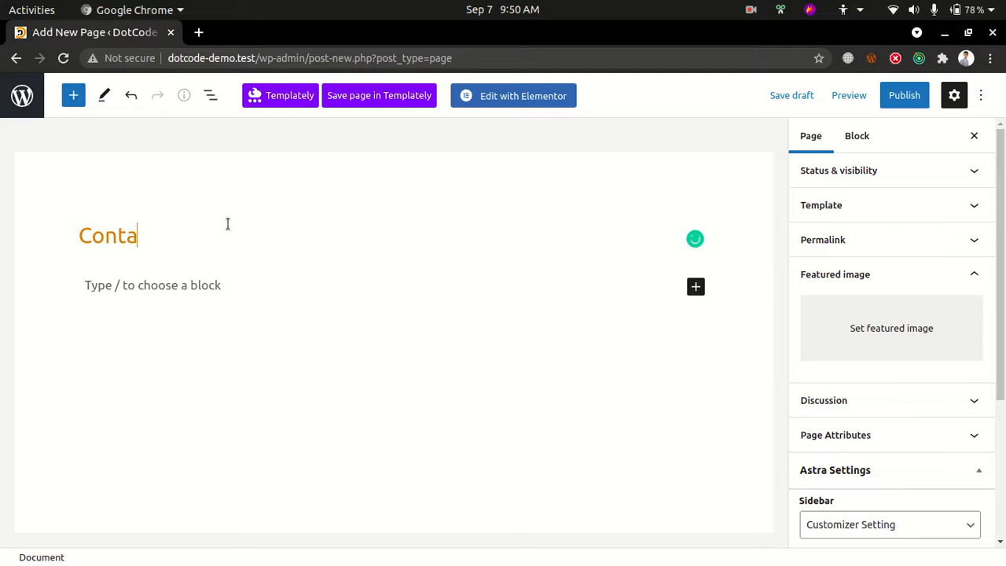
type("Us")
left_click(898, 97)
left_click(896, 97)
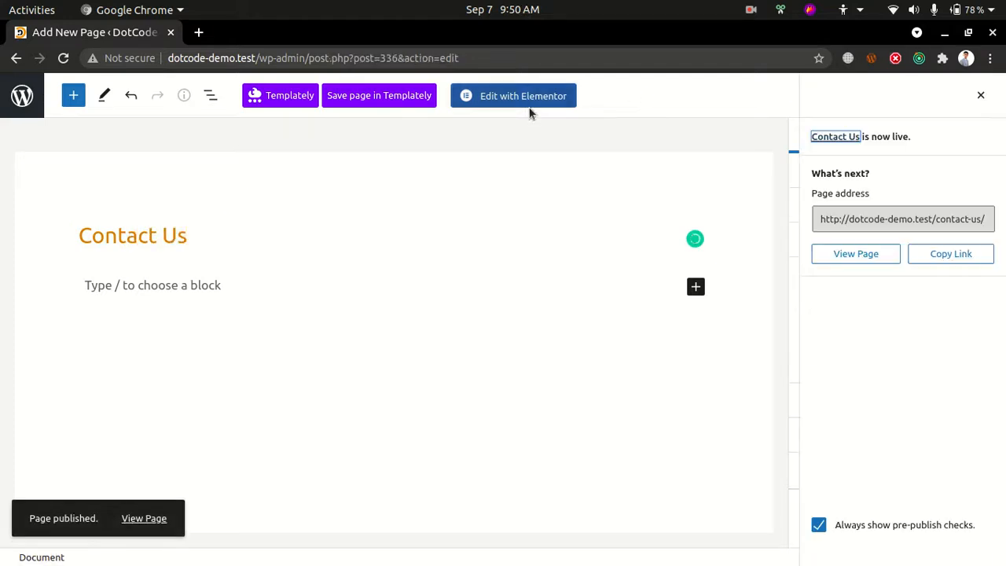
Open the Contact Us page in Elementor and load the wp-admin dashboard in a separate browser tab placed before it
left_click(503, 96)
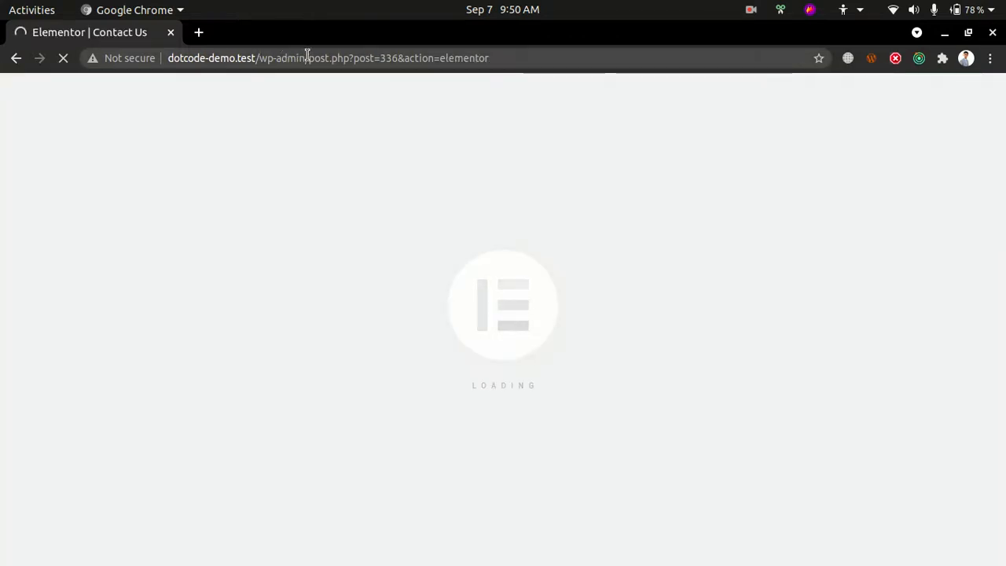
left_click_drag(308, 57, 605, 57)
key("BackSpace")
key("alt+Return")
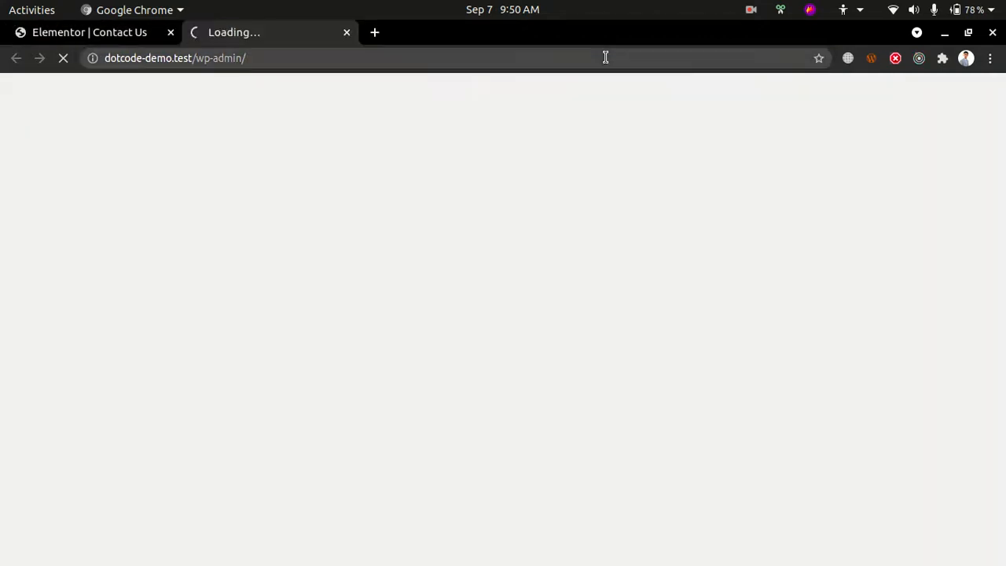
left_click_drag(251, 31, 118, 33)
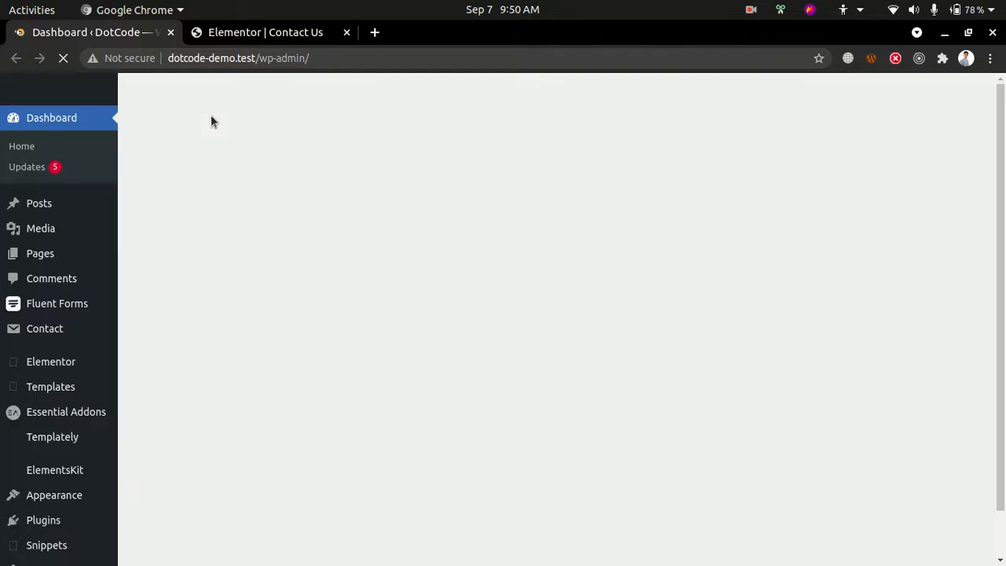
Go to the page for adding new plugins and search the directory for "contact form"
scroll(34, 409, "down", 3)
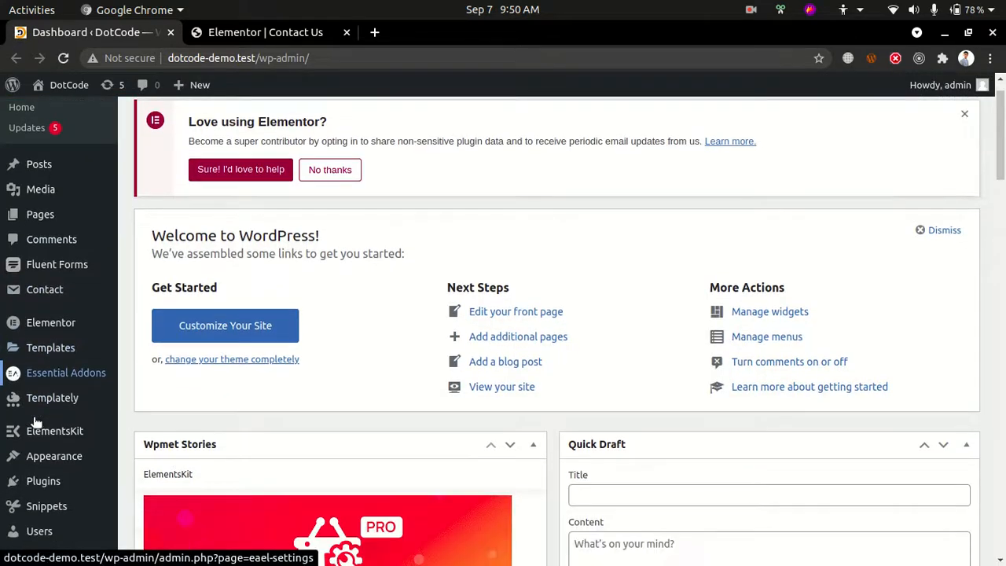
mouse_move(34, 426)
mouse_move(35, 403)
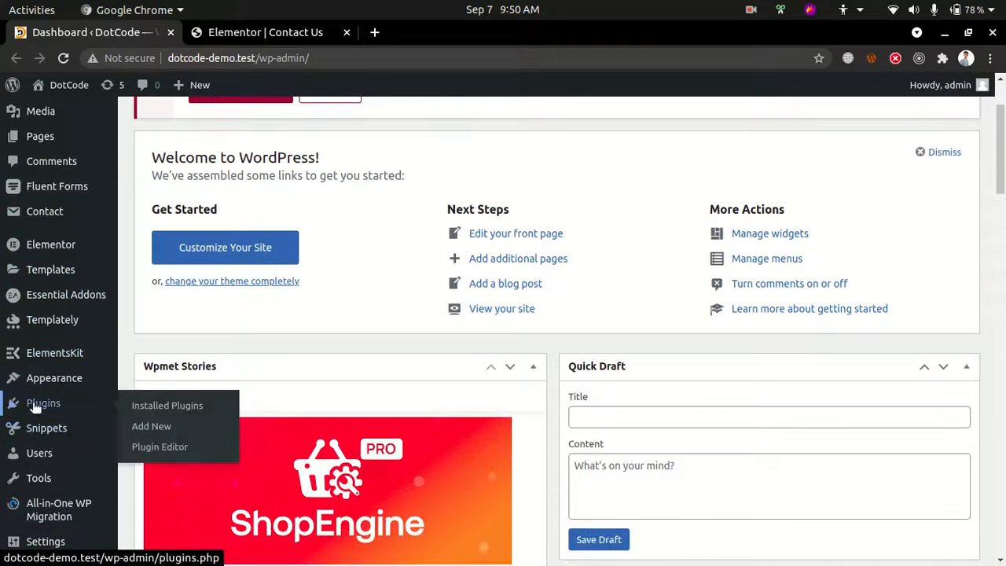
left_click(156, 426)
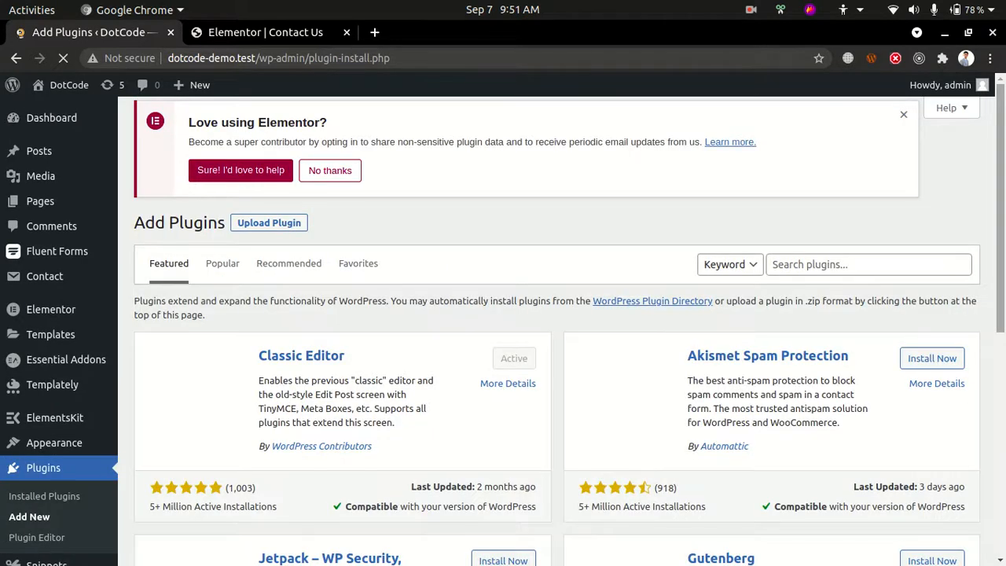
left_click(855, 269)
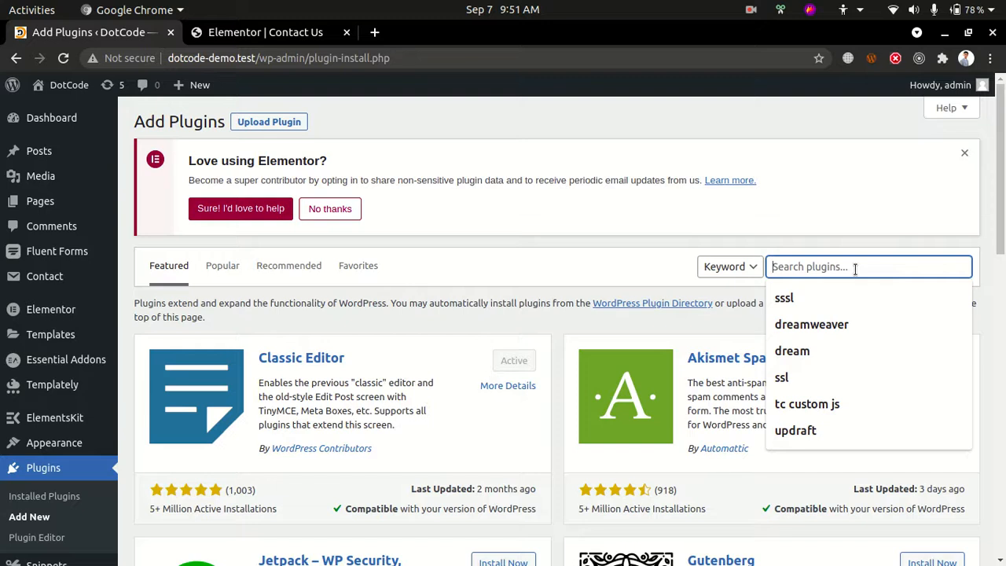
type("contact foro")
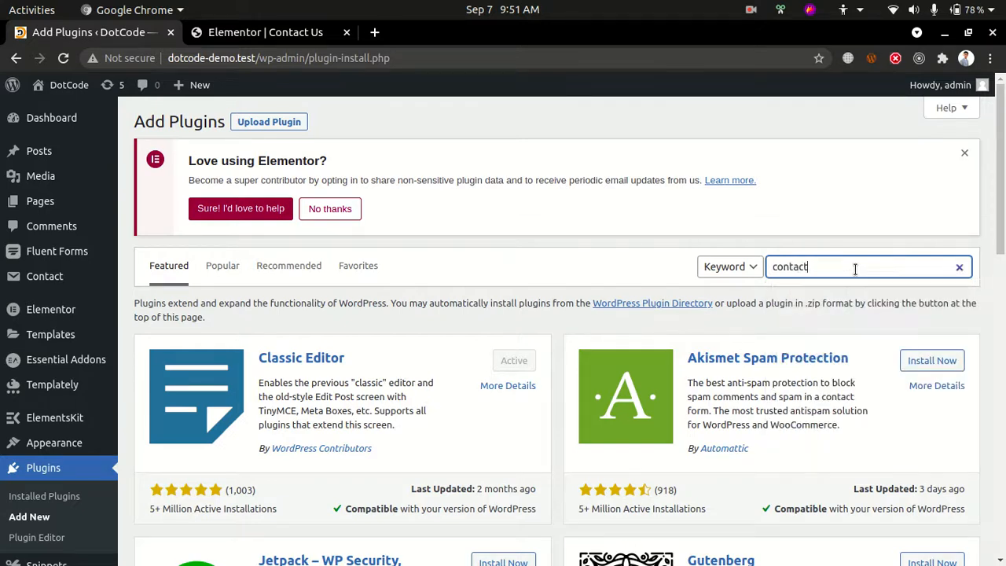
key("BackSpace")
key("BackSpace")
type("rm")
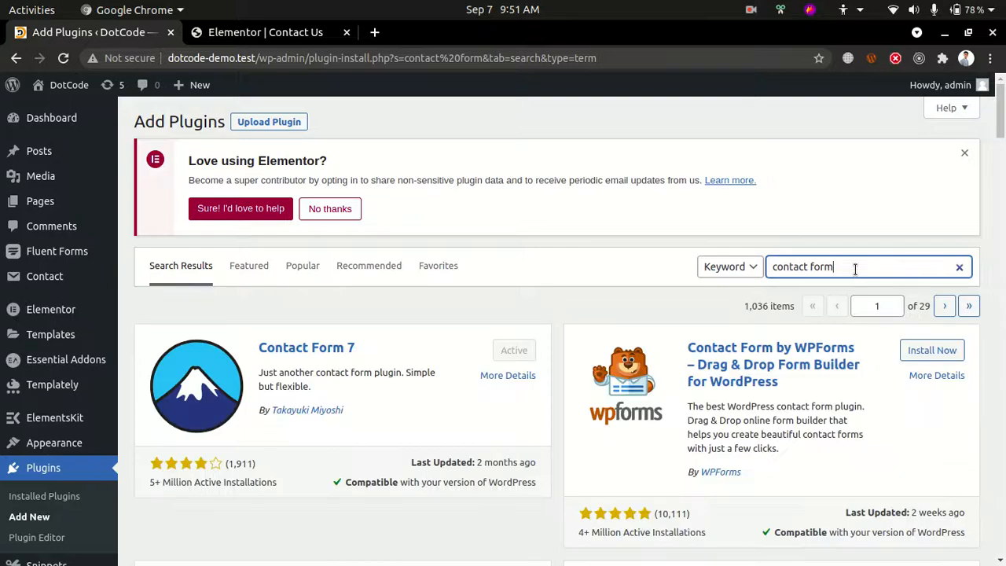
Examine the Contact Form 7 entry in the plugin results, including its installation count
scroll(853, 271, "down", 1)
scroll(826, 341, "down", 3)
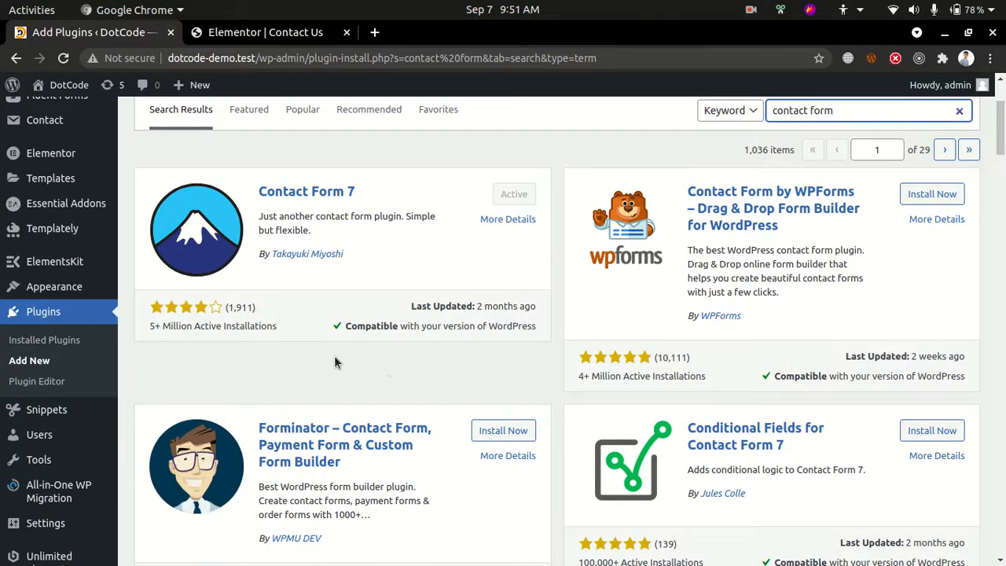
scroll(334, 356, "down", 1)
left_click_drag(149, 290, 228, 289)
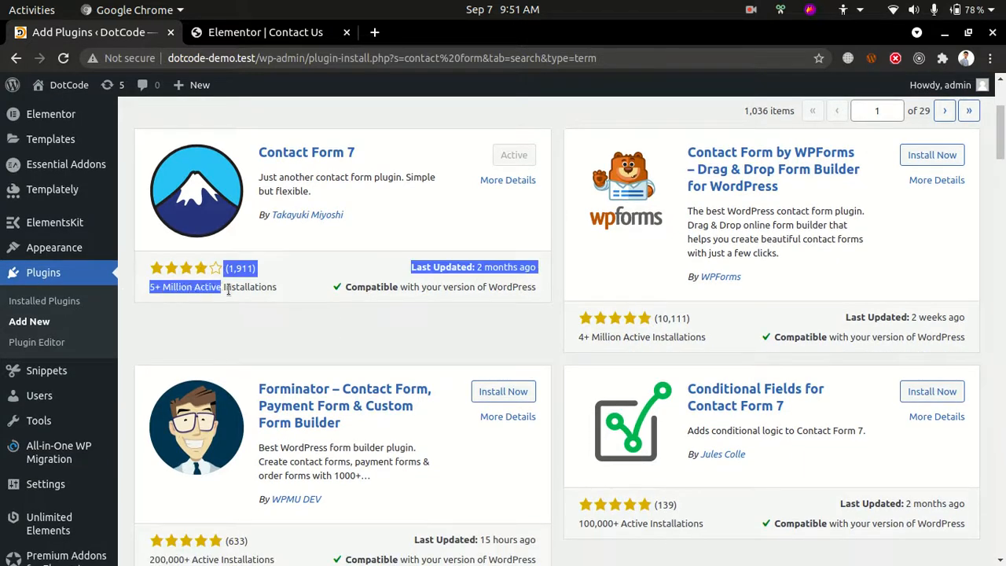
left_click(262, 294)
scroll(261, 295, "down", 1)
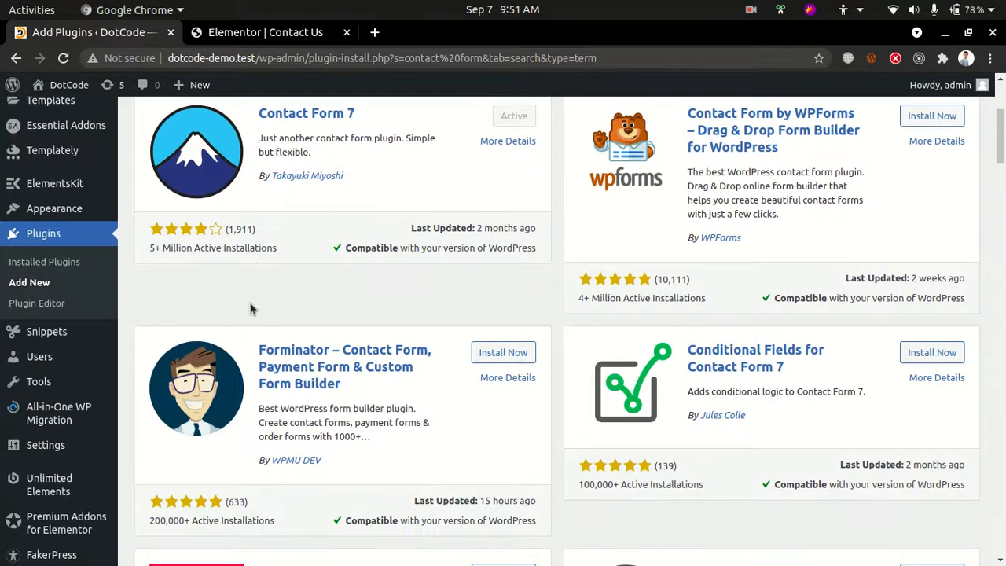
Open the Contact Form 7 plugin's list of contact forms in the WordPress admin
scroll(224, 312, "up", 3)
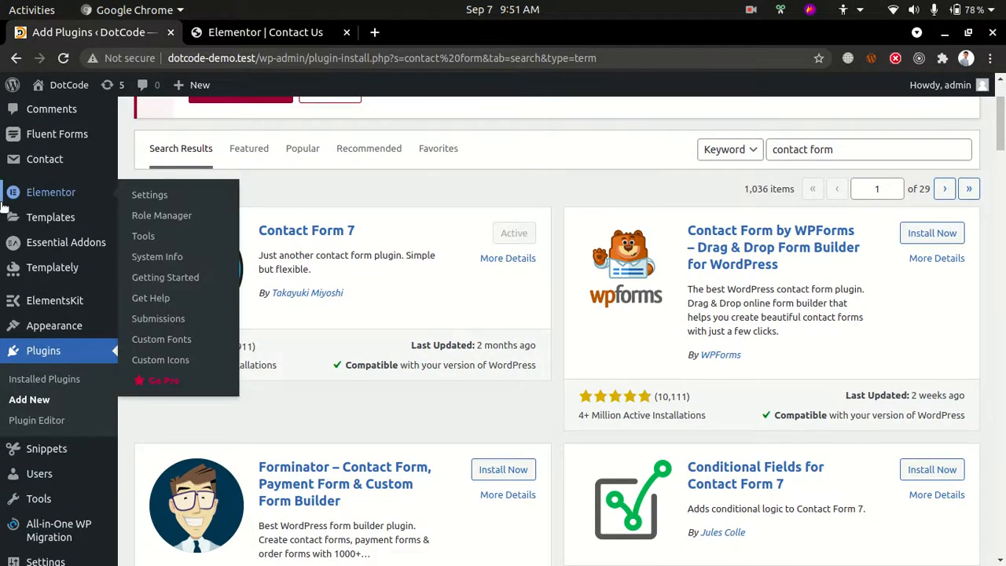
mouse_move(26, 171)
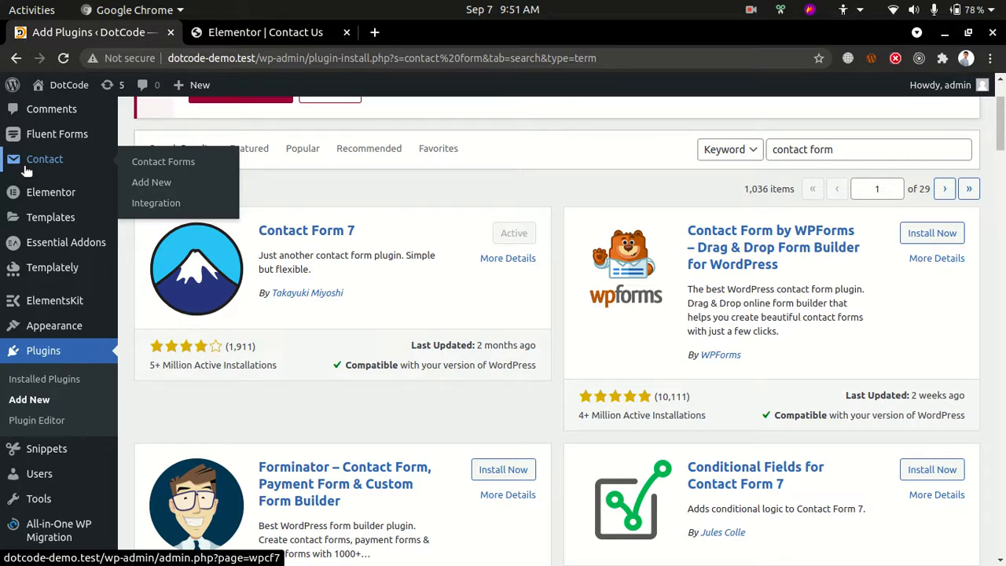
left_click(26, 168)
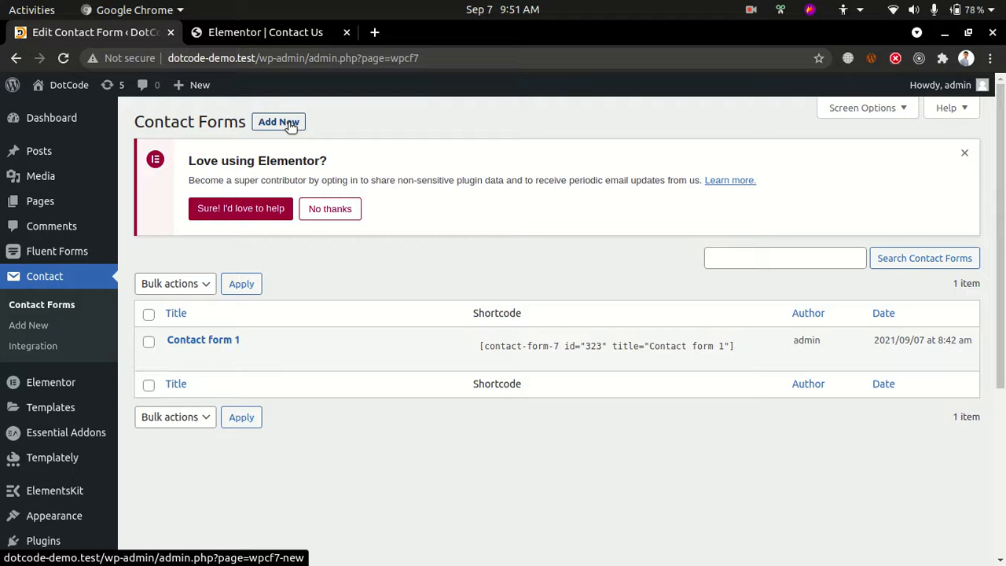
Open Contact form 1 for editing and bring its form template into view
mouse_move(224, 358)
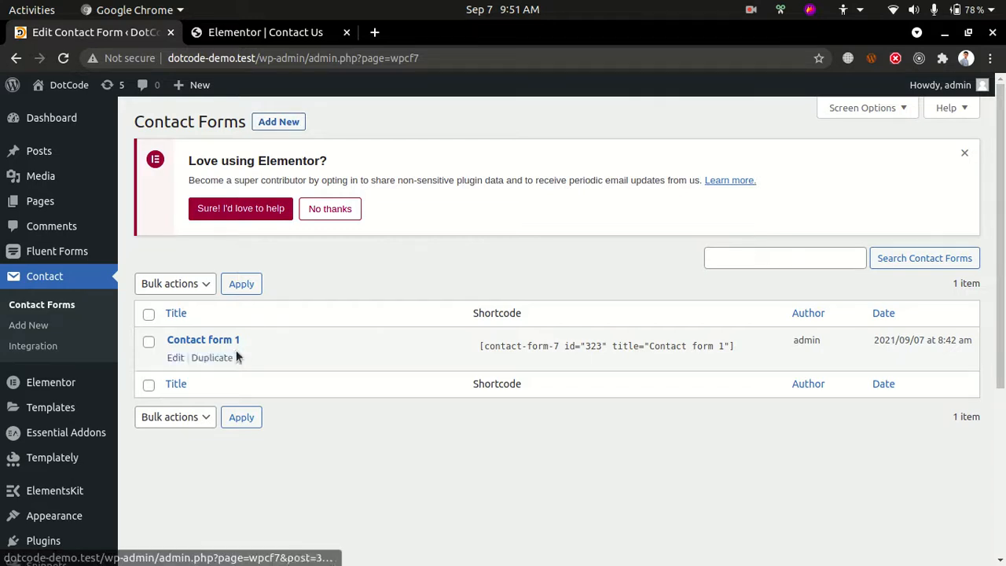
left_click(176, 358)
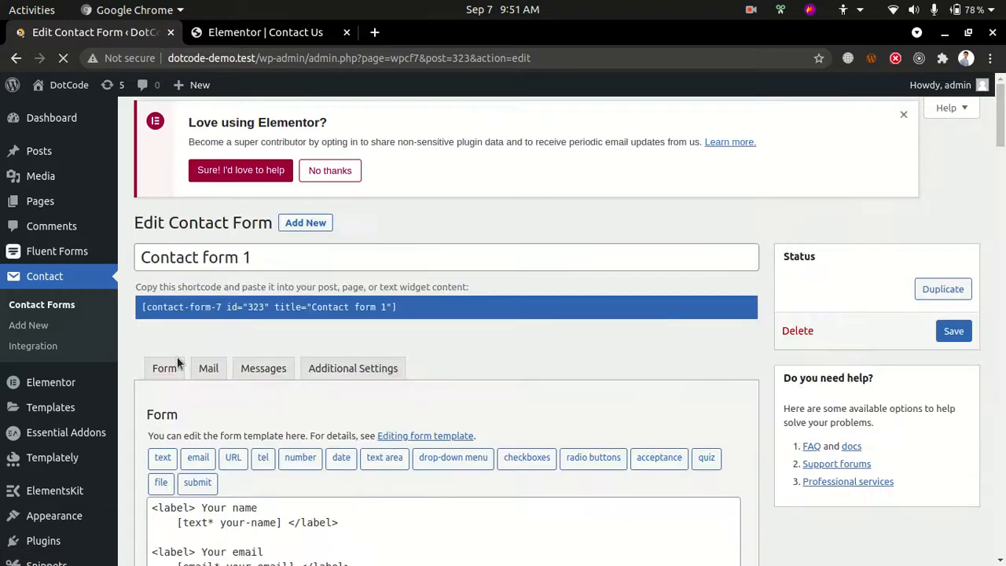
scroll(179, 361, "down", 3)
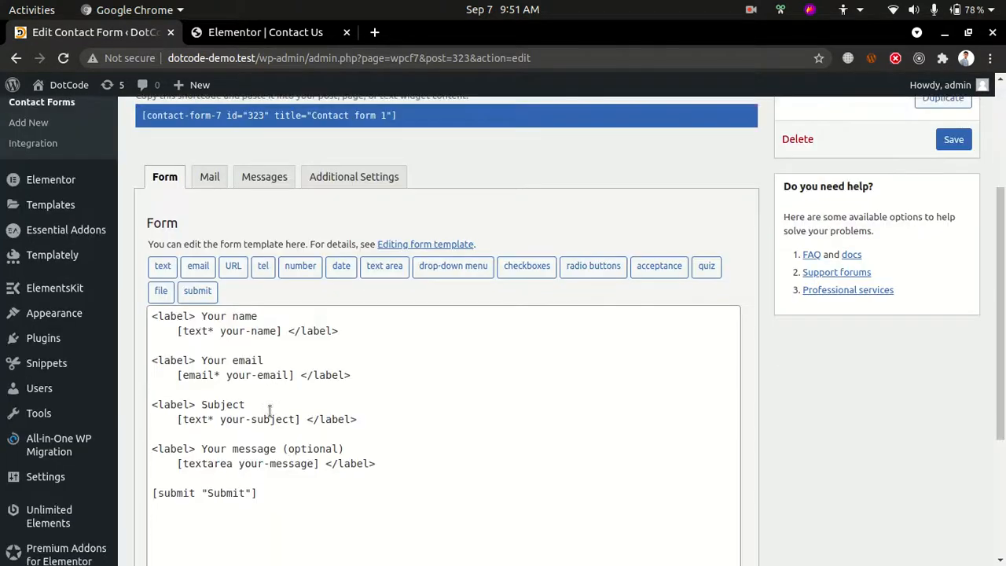
Examine the form template's name, email, subject and message fields and the tags that define them
left_click_drag(253, 463, 145, 277)
left_click_drag(334, 477, 318, 435)
left_click(183, 442)
left_click_drag(172, 386, 299, 388)
left_click(312, 344)
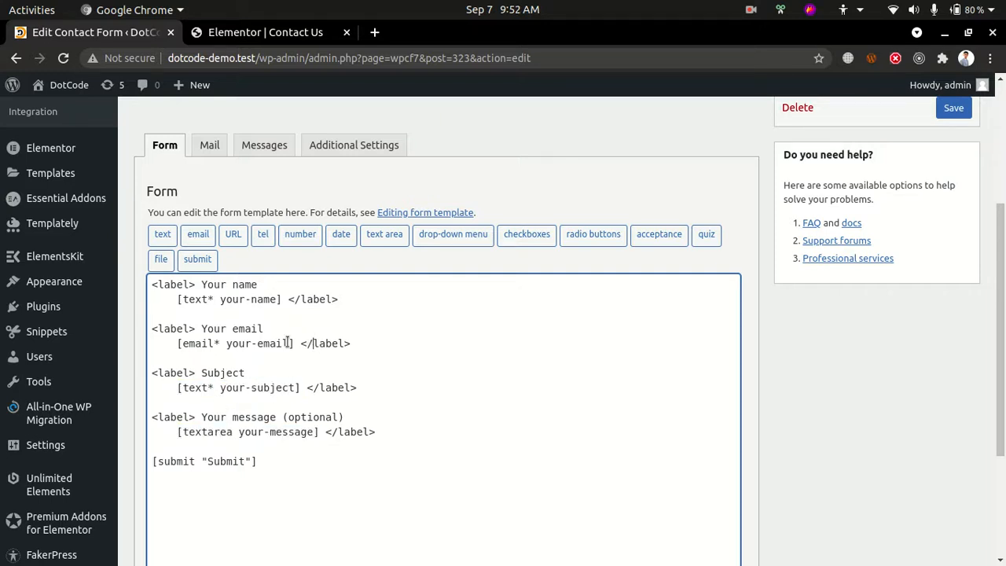
left_click_drag(289, 343, 221, 344)
left_click(191, 300)
left_click_drag(214, 302, 208, 301)
left_click(314, 419)
Insert a quiz tag with the id attribute "quiz" after the submit tag in the form template
scroll(315, 420, "down", 2)
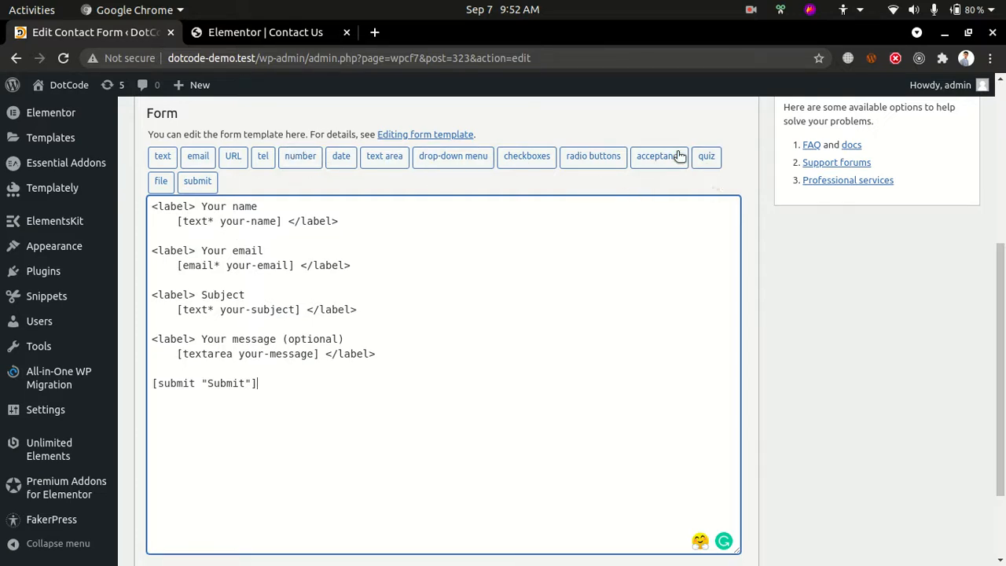
left_click(705, 158)
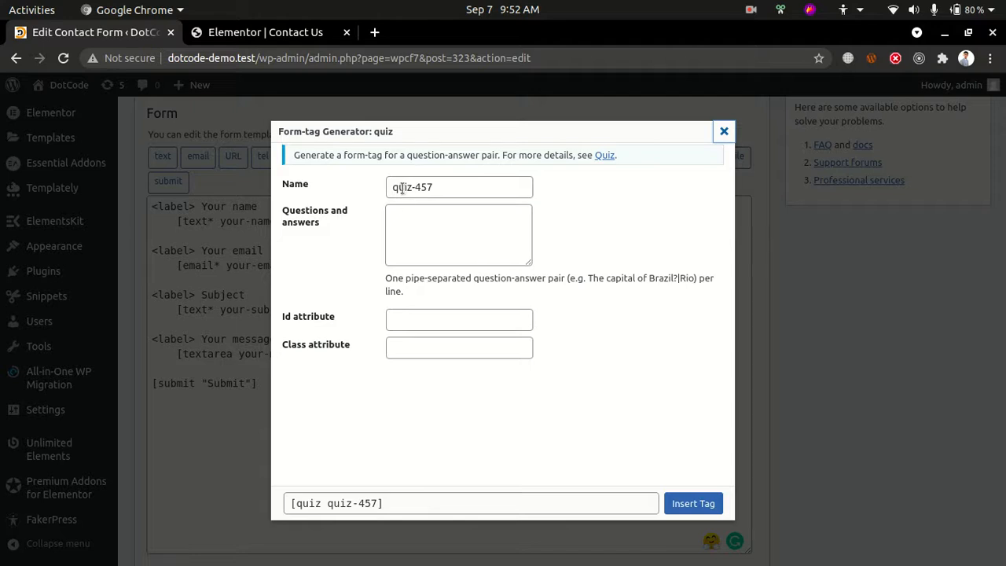
left_click_drag(403, 187, 459, 186)
left_click(451, 223)
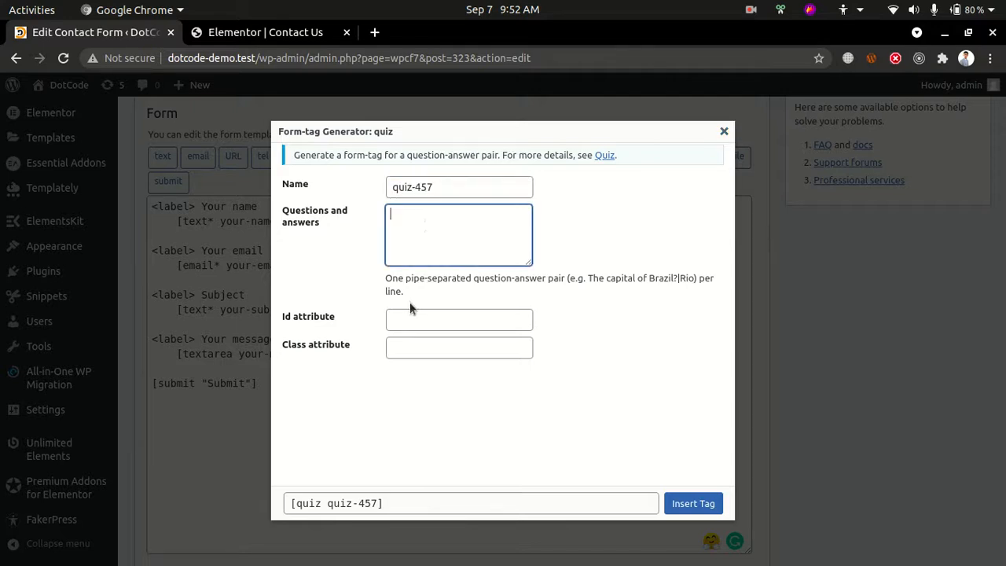
left_click(408, 318)
left_click(408, 346)
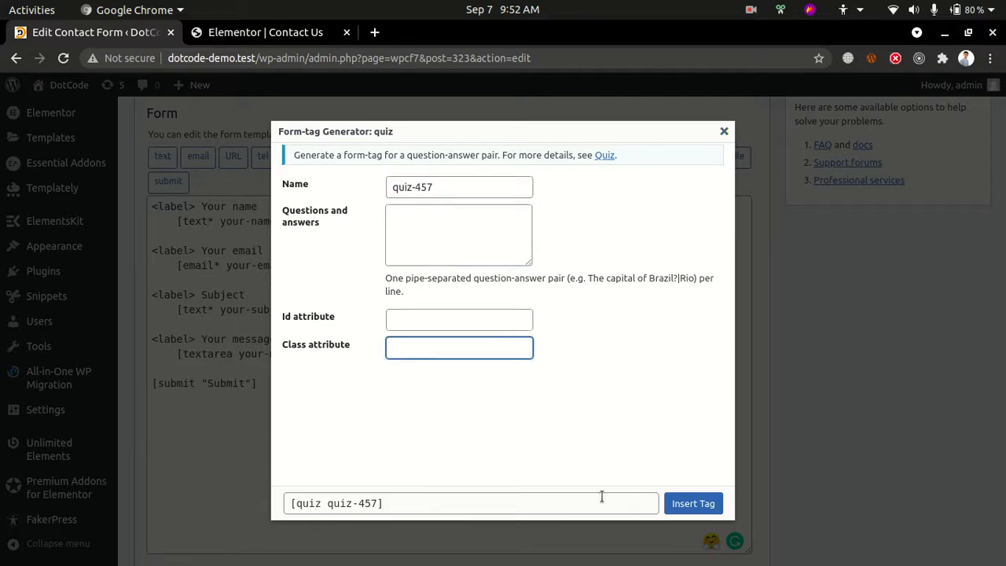
left_click(494, 495)
left_click(436, 322)
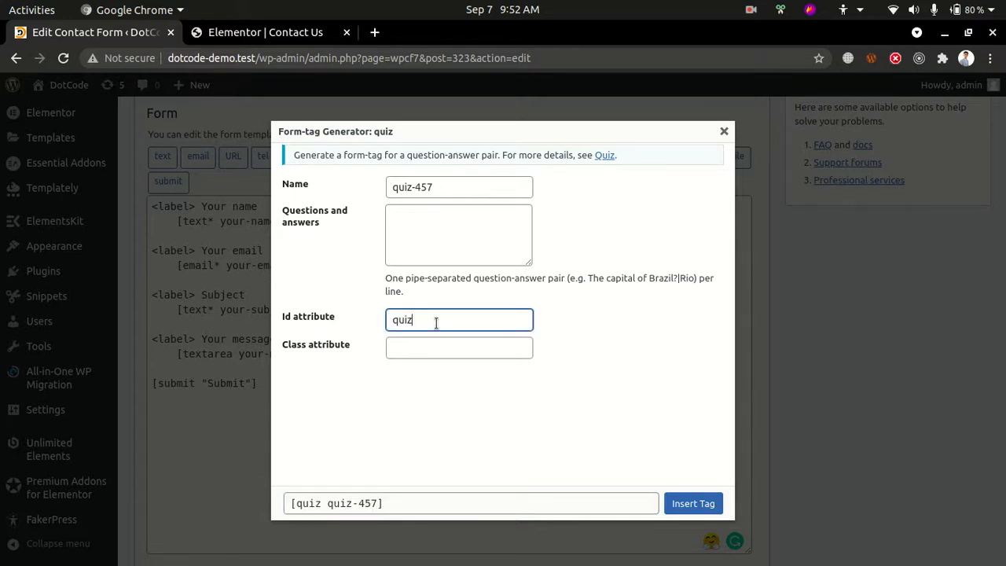
left_click(693, 503)
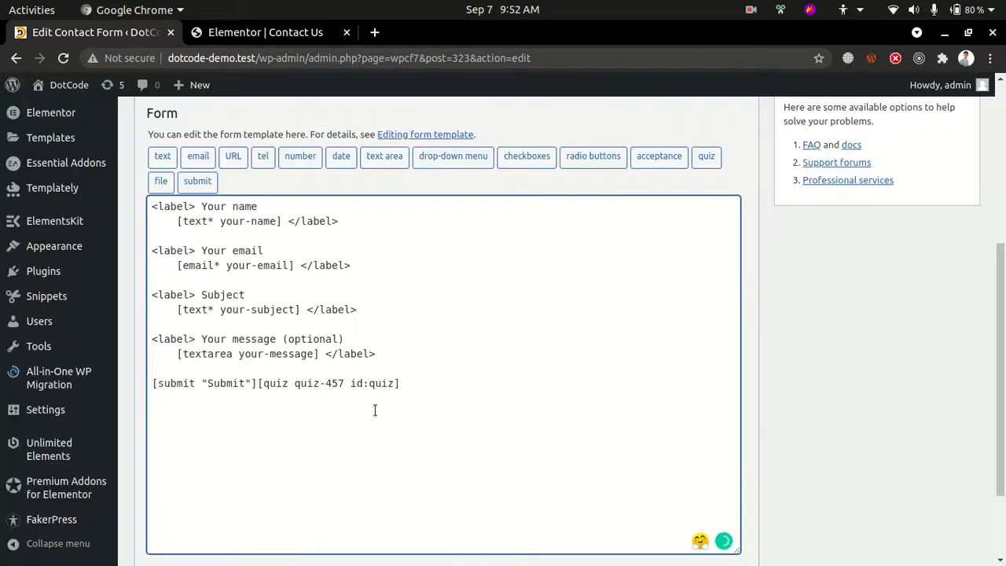
left_click_drag(410, 387, 255, 383)
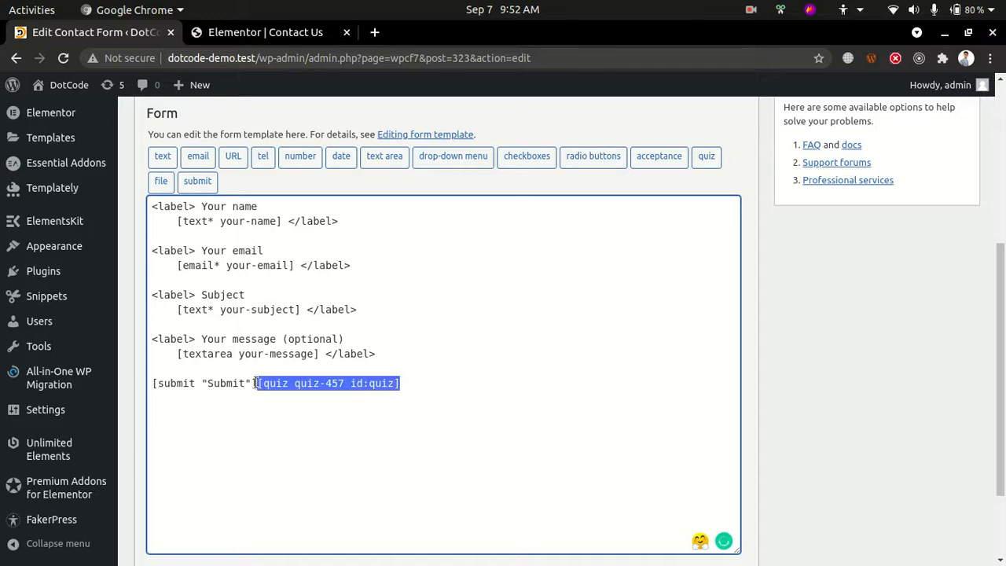
left_click(255, 383)
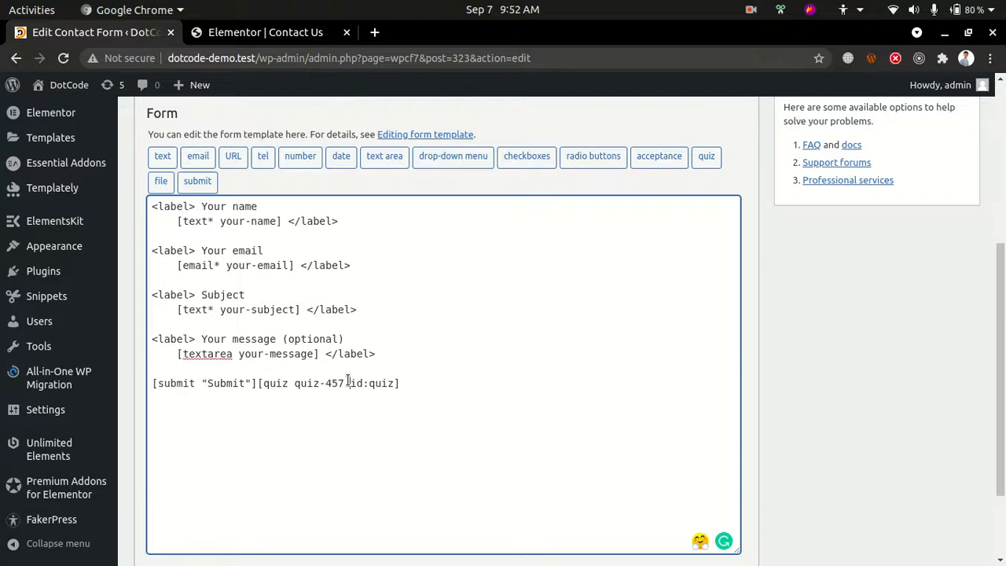
Show the mail template settings of Contact form 1
scroll(212, 160, "up", 2)
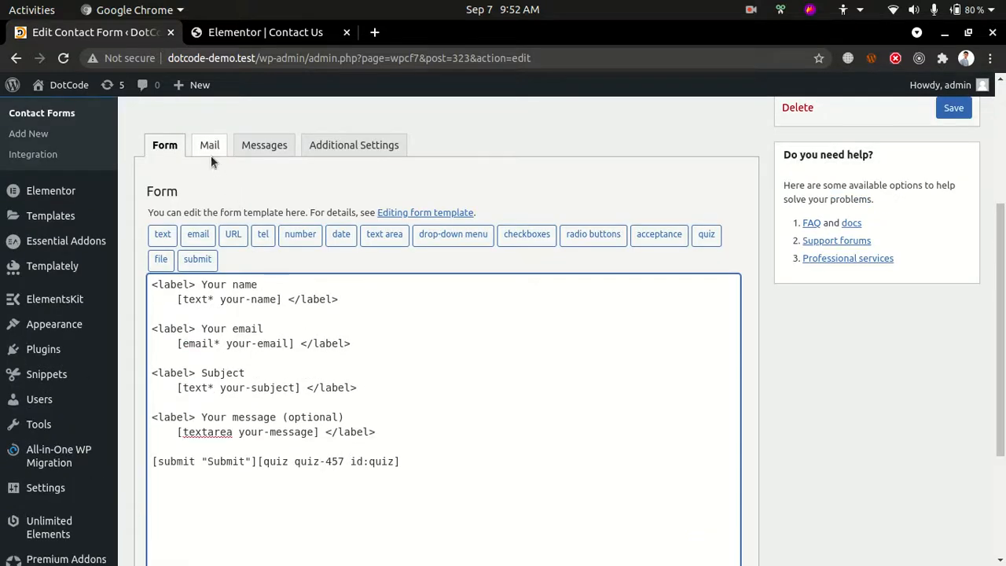
left_click(210, 155)
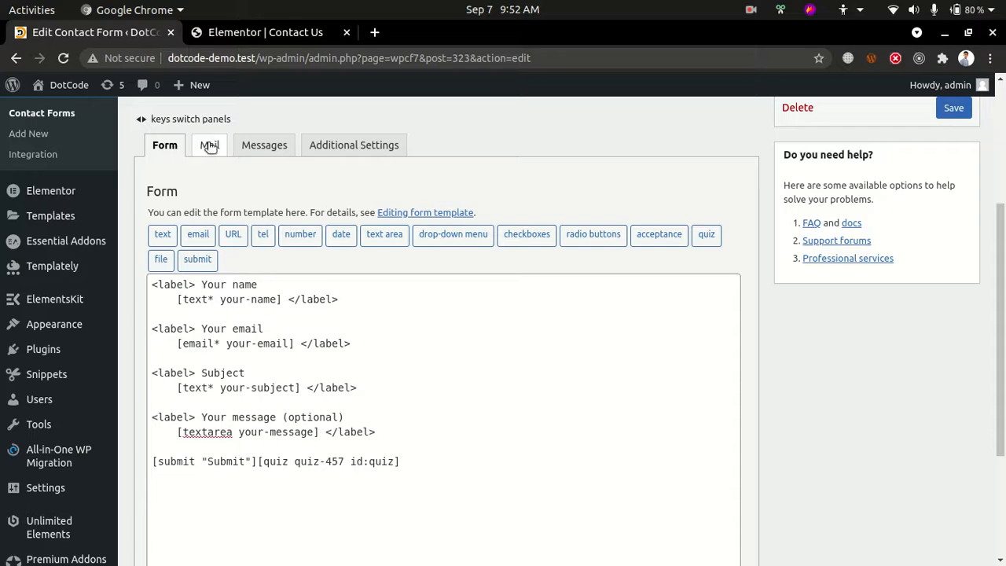
scroll(352, 415, "down", 2)
scroll(353, 433, "up", 5)
left_click(275, 318)
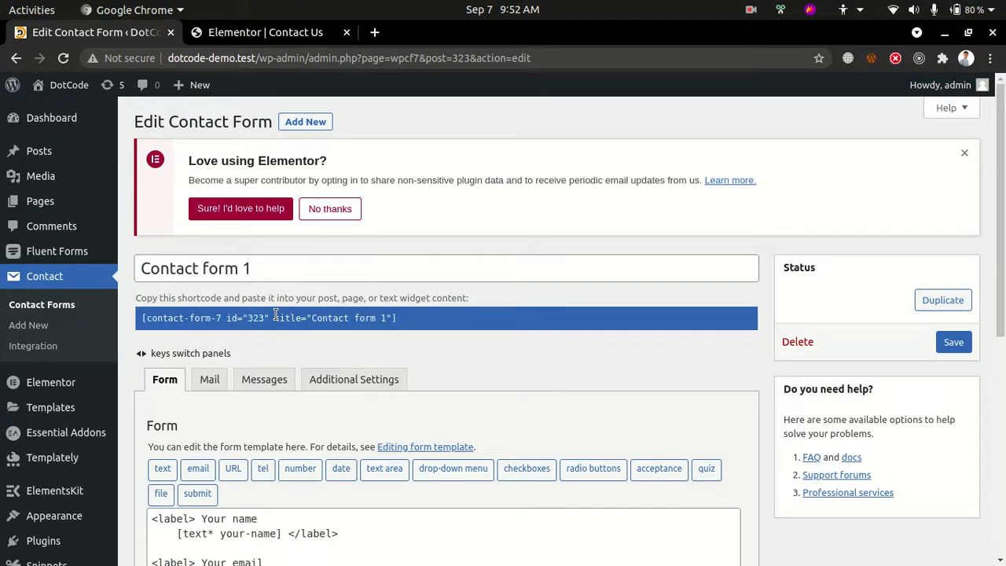
left_click(209, 380)
scroll(209, 380, "down", 2)
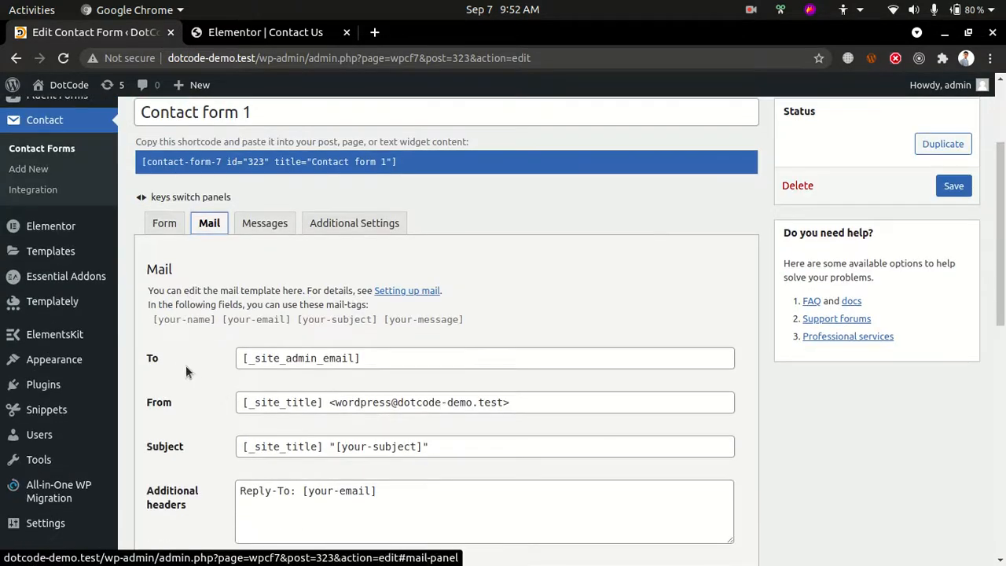
Examine the To field of the mail template and the site admin email tag it uses
left_click_drag(185, 365, 139, 355)
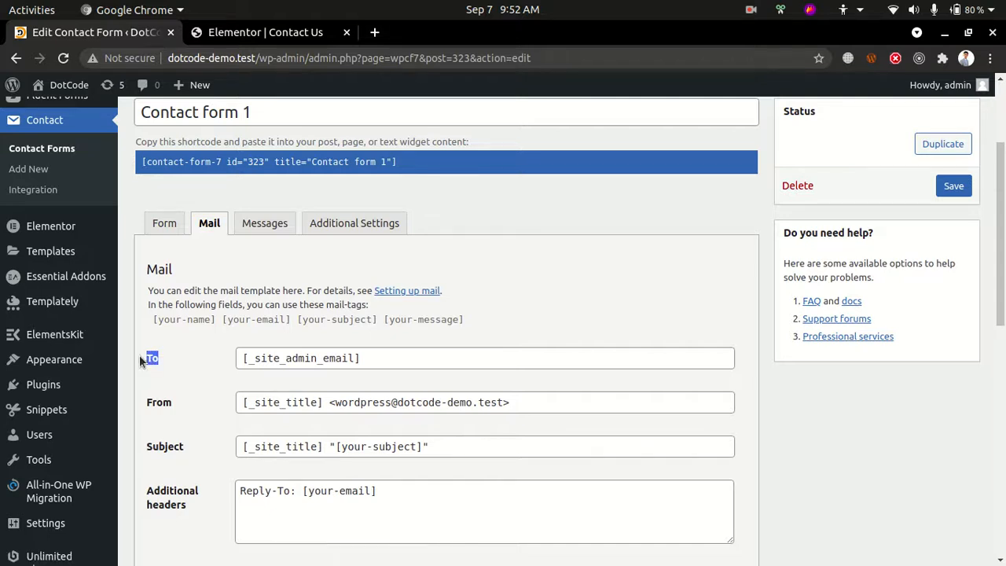
left_click(406, 360)
left_click_drag(379, 358, 238, 358)
left_click(297, 358)
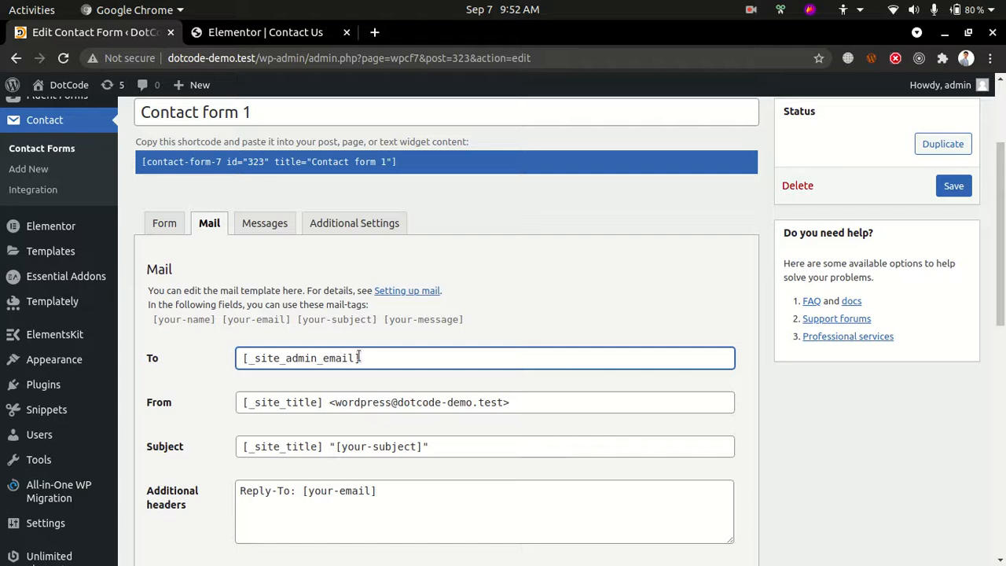
left_click_drag(360, 358, 246, 358)
left_click(272, 360)
left_click_drag(243, 358, 349, 358)
left_click(344, 358)
scroll(31, 354, "down", 3)
Open the site's General Settings in a separate browser tab, check the Administration Email Address and return to the contact form
mouse_move(43, 415)
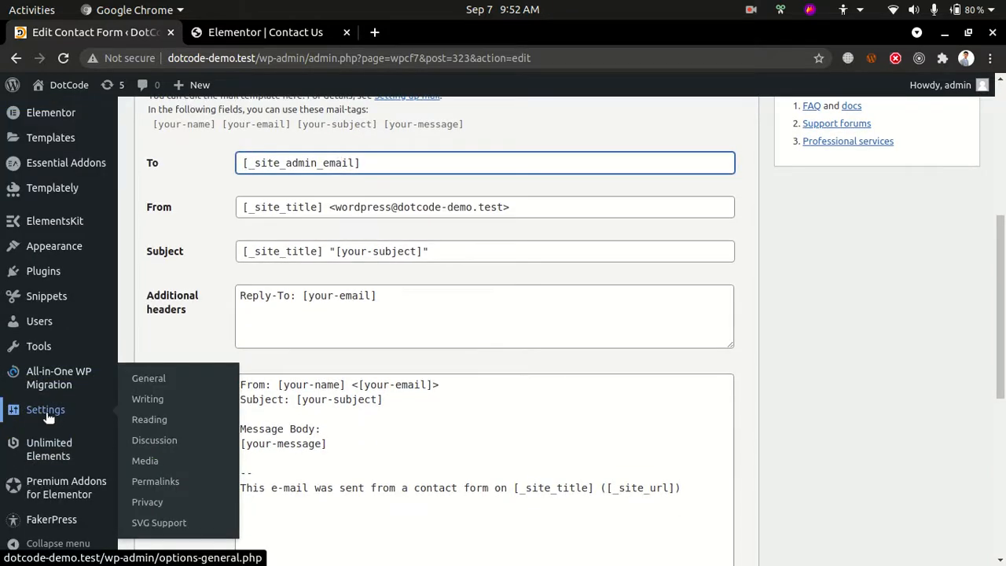
middle_click(135, 384)
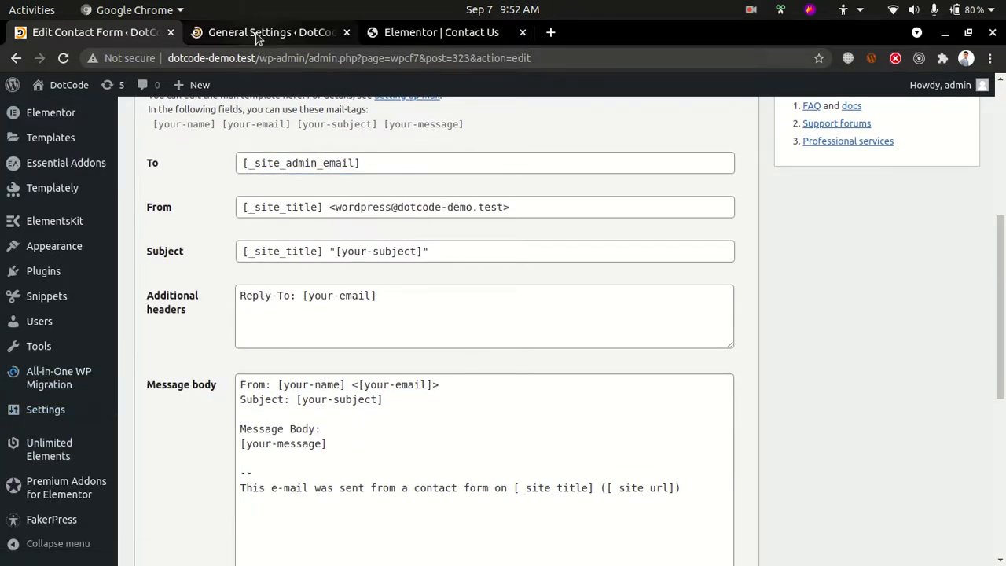
left_click(257, 35)
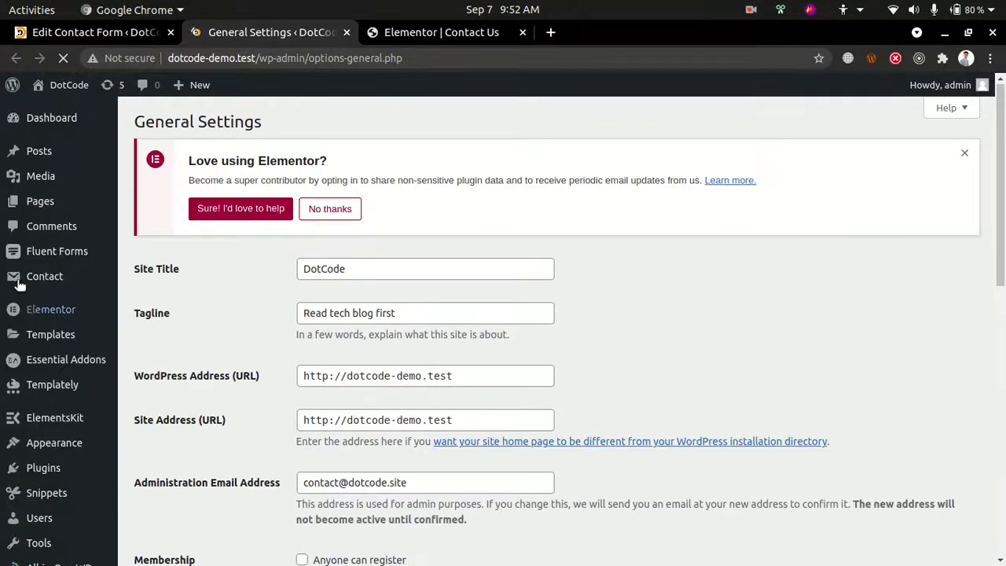
scroll(254, 333, "down", 3)
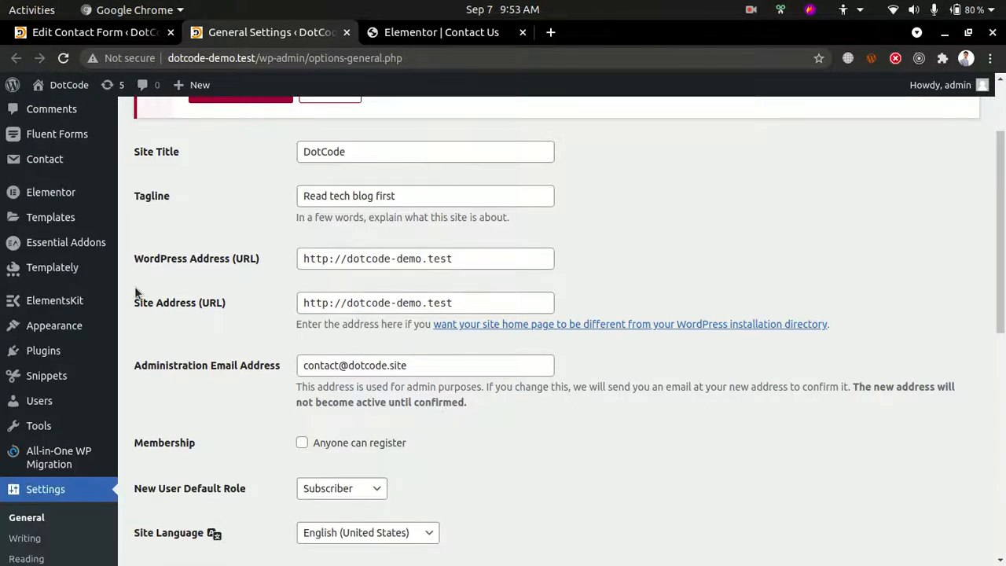
scroll(249, 268, "down", 3)
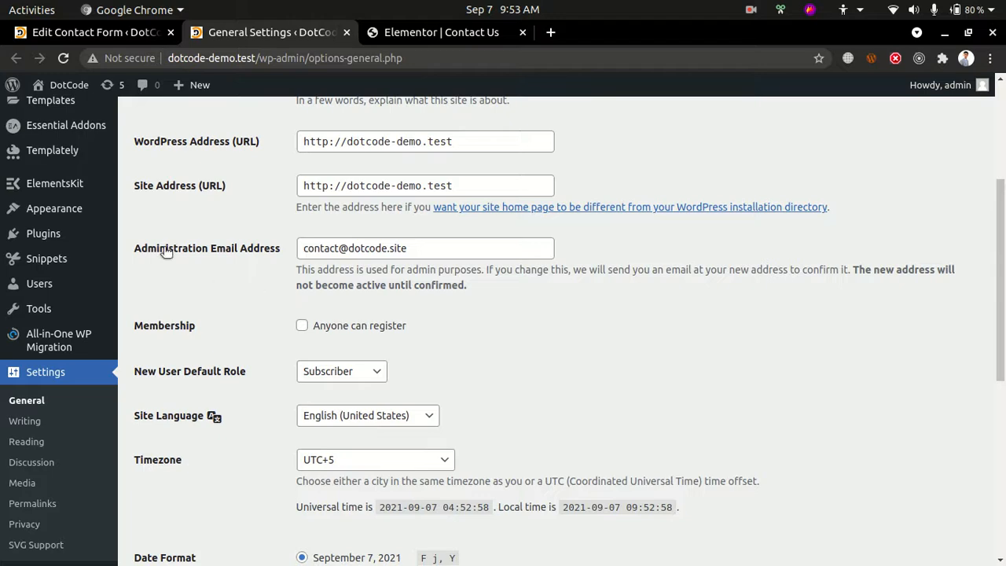
left_click_drag(211, 250, 440, 252)
left_click(455, 252)
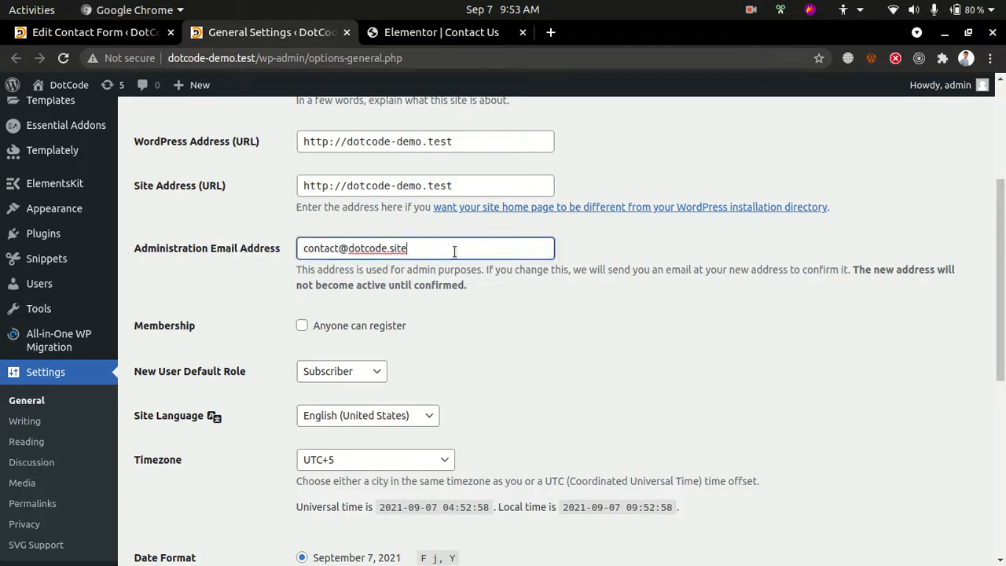
left_click(94, 32)
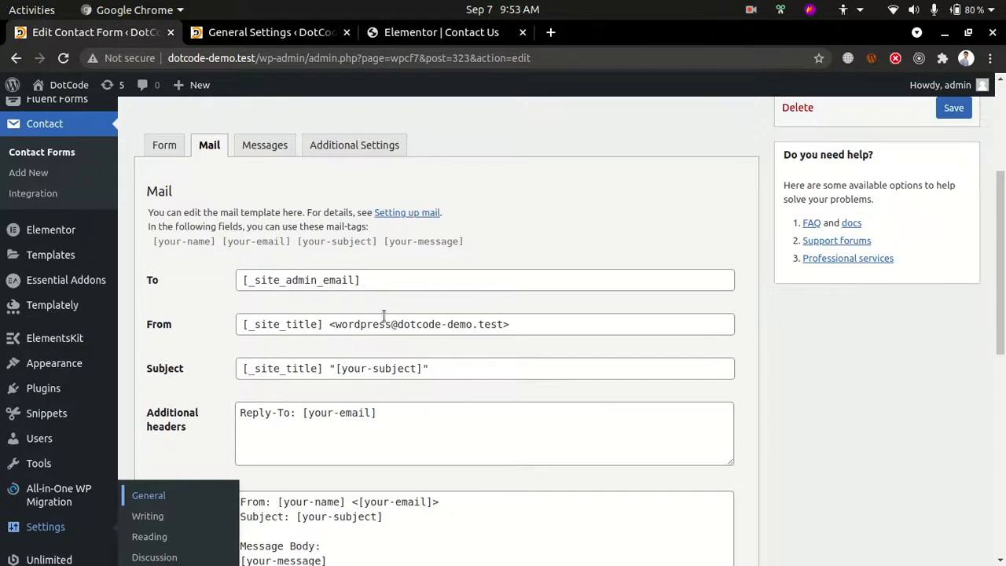
Try replacing the mail template's To recipient with a custom email address, and undo the change
left_click(408, 280)
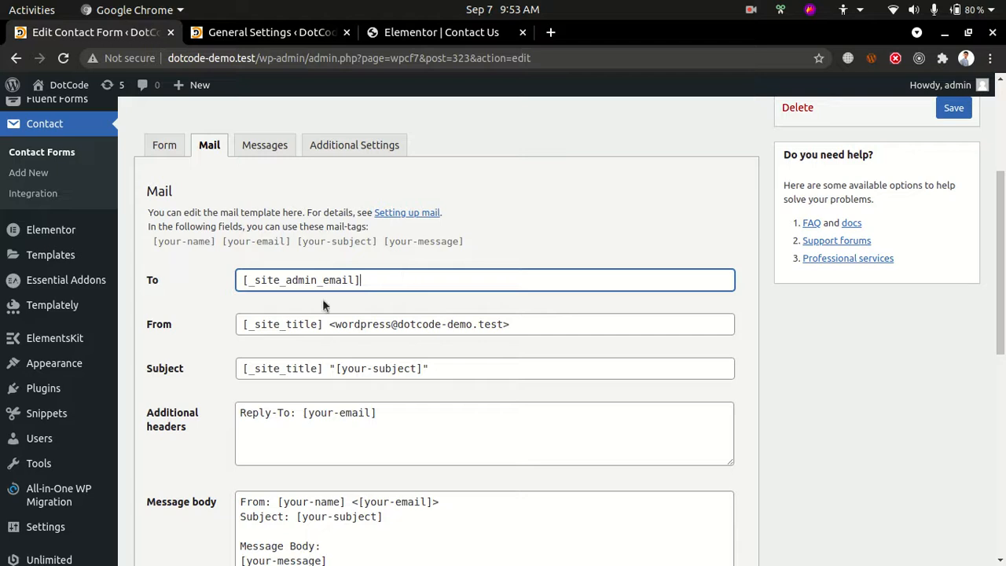
triple_click(250, 281)
key("BackSpace")
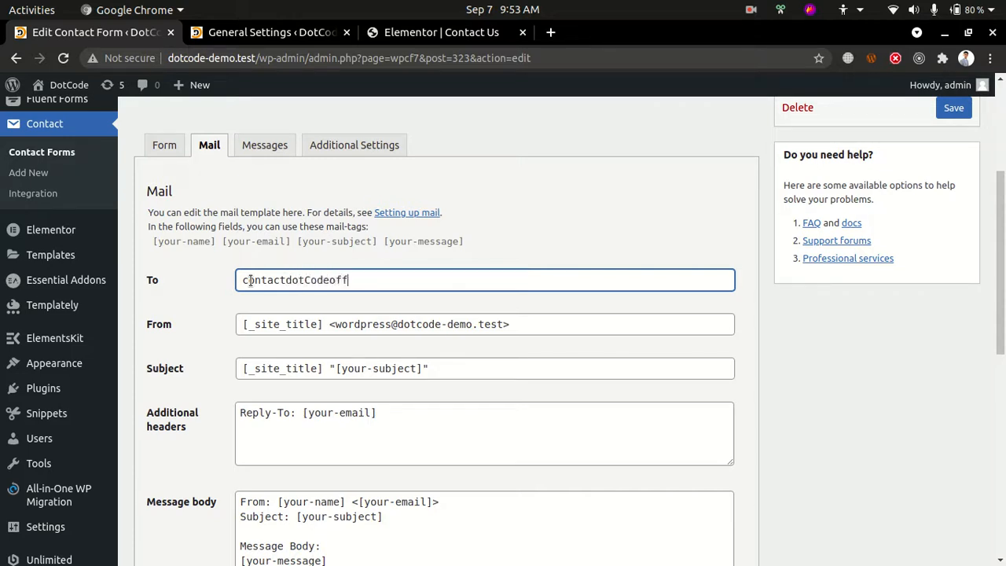
key("ctrl+a")
key("BackSpace")
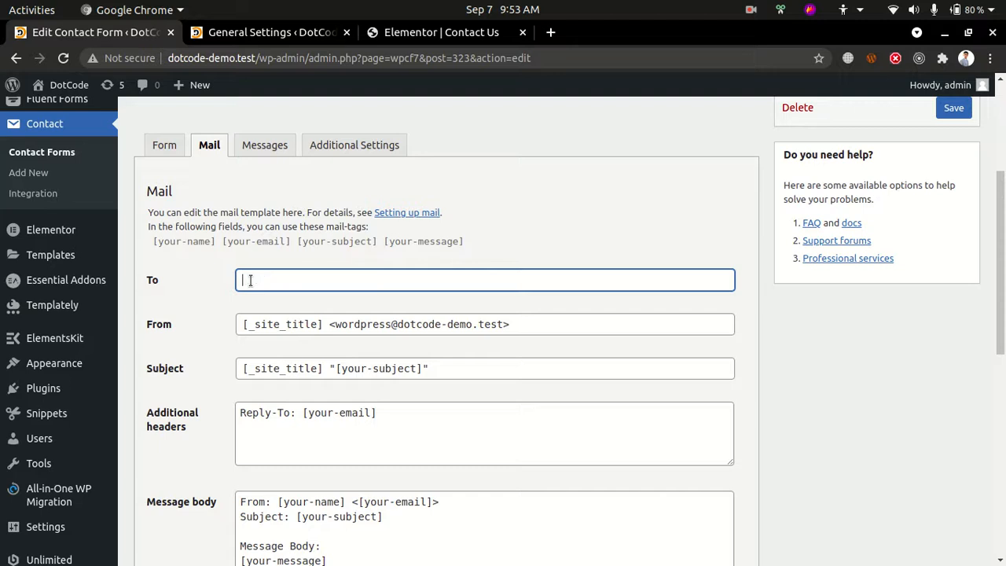
key("ctrl+z")
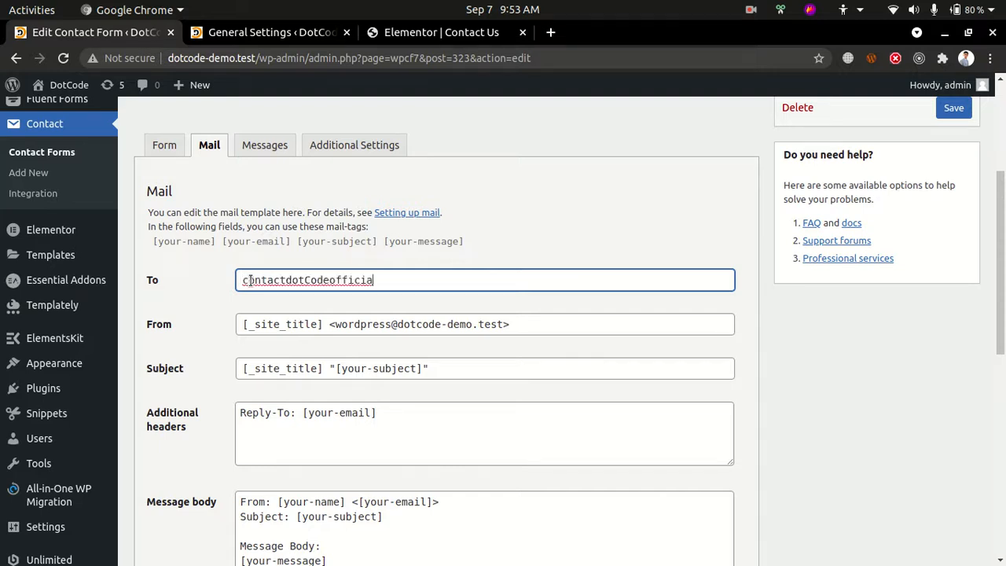
key("ctrl+z")
key("ctrl+z")
key("ctrl+z")
key("ctrl+z")
key("ctrl+z")
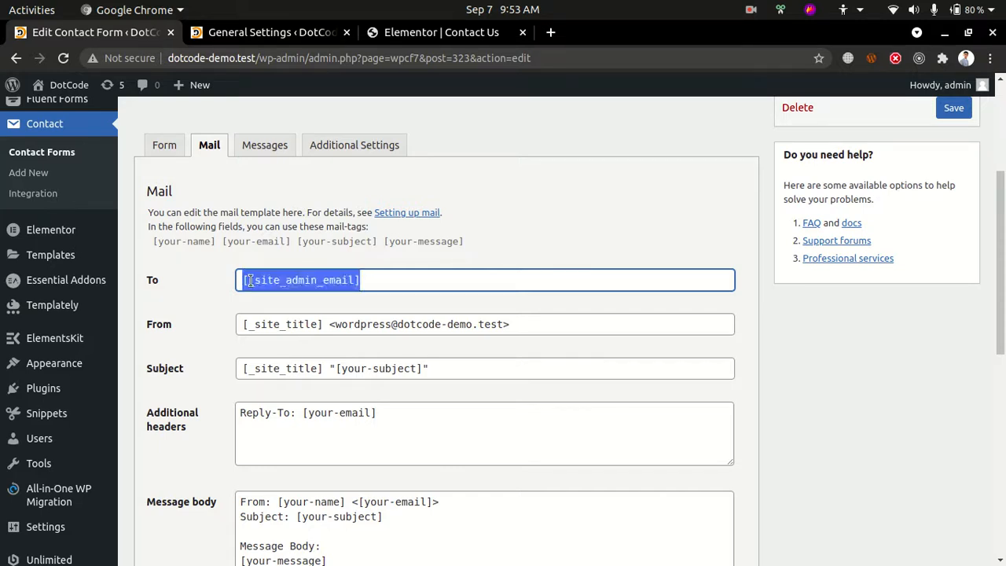
Examine the From and Subject fields of the mail template, including the site title, sender address and subject tags
left_click(320, 324)
left_click_drag(323, 328, 245, 322)
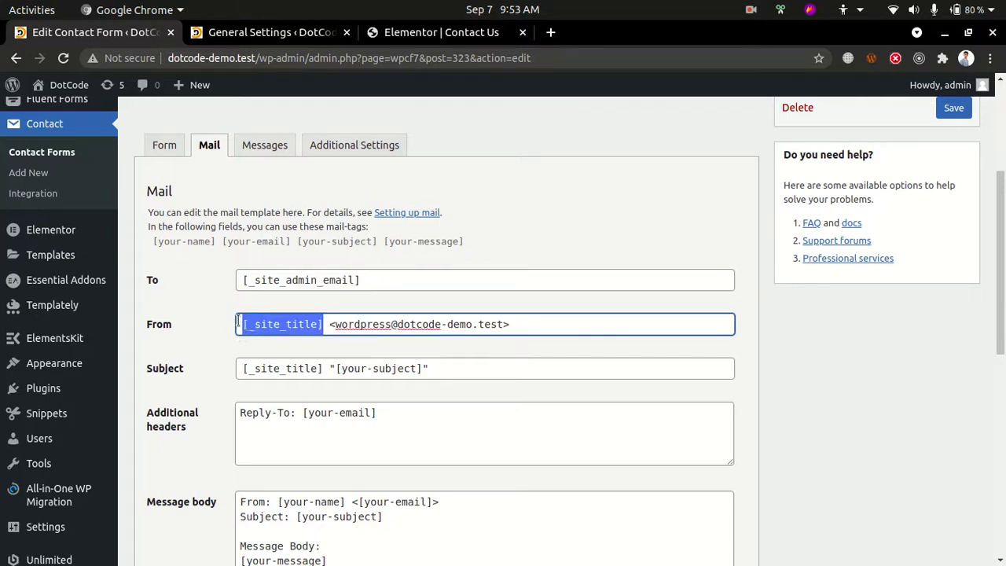
left_click(308, 330)
left_click_drag(317, 325, 248, 314)
left_click_drag(329, 325, 518, 330)
left_click(521, 331)
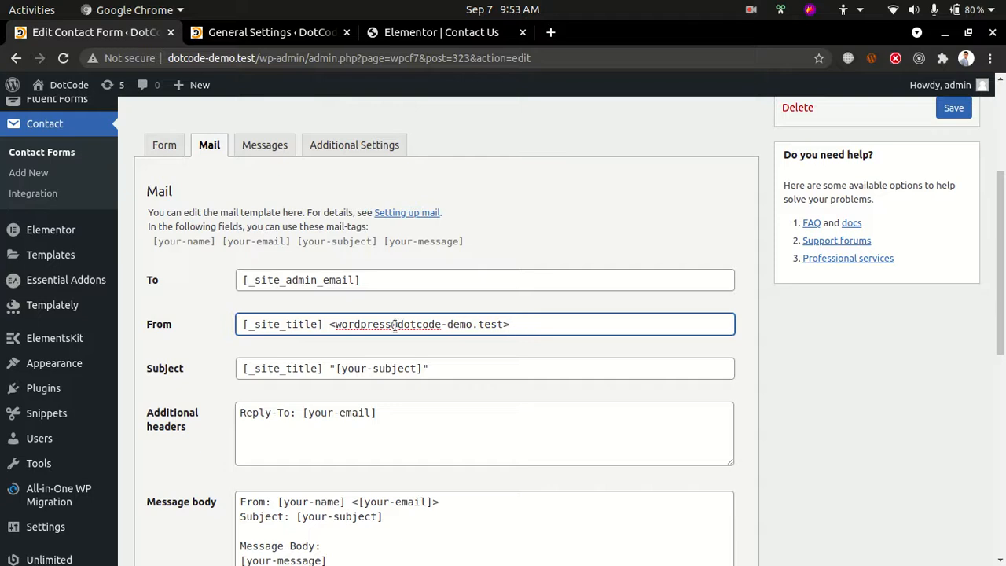
left_click_drag(342, 325, 458, 325)
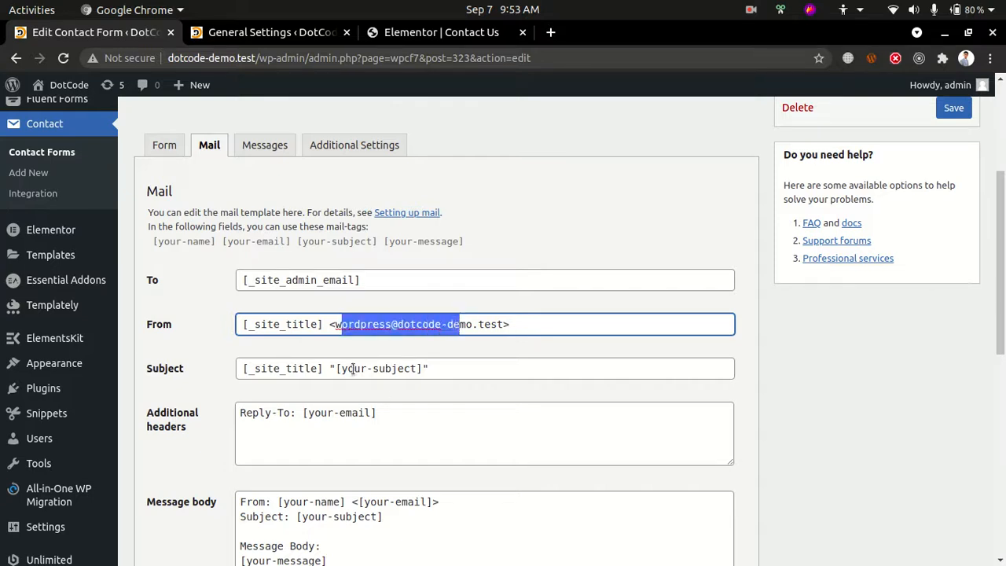
left_click(212, 373)
left_click_drag(246, 368, 511, 367)
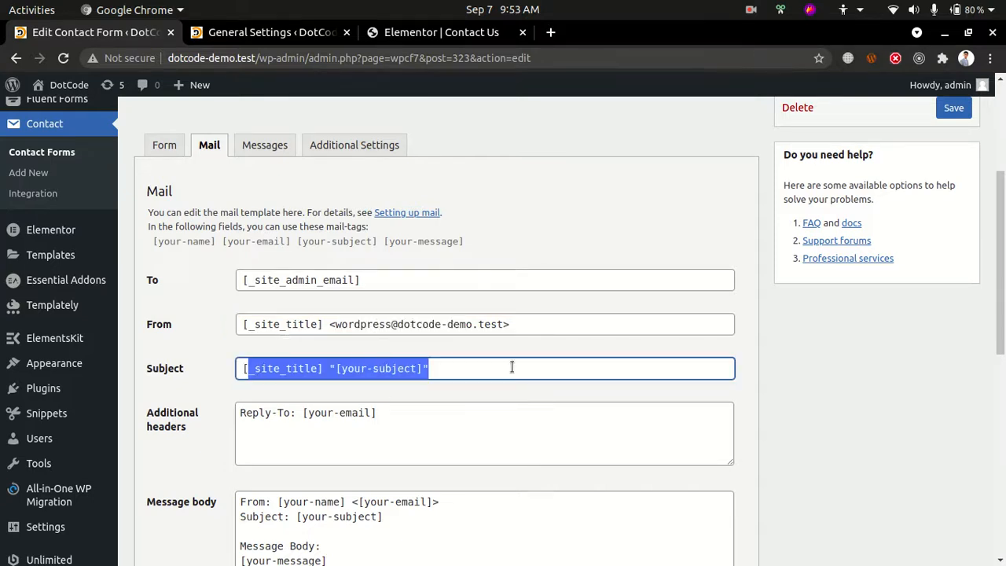
scroll(449, 398, "down", 3)
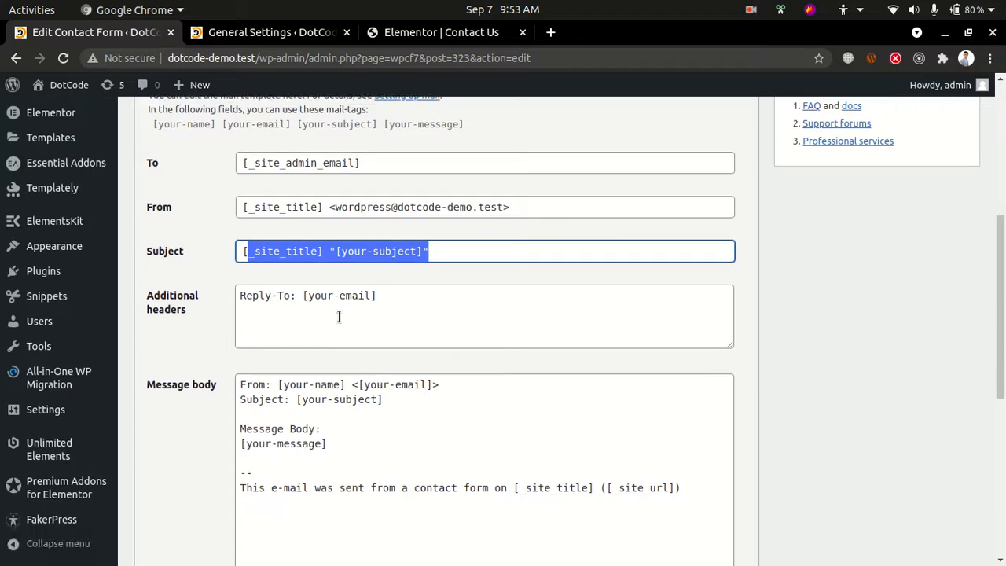
Examine the mail template's additional headers, message body tags, footer line and file attachments field
left_click(339, 317)
scroll(343, 370, "down", 2)
left_click(345, 425)
left_click_drag(242, 378, 367, 397)
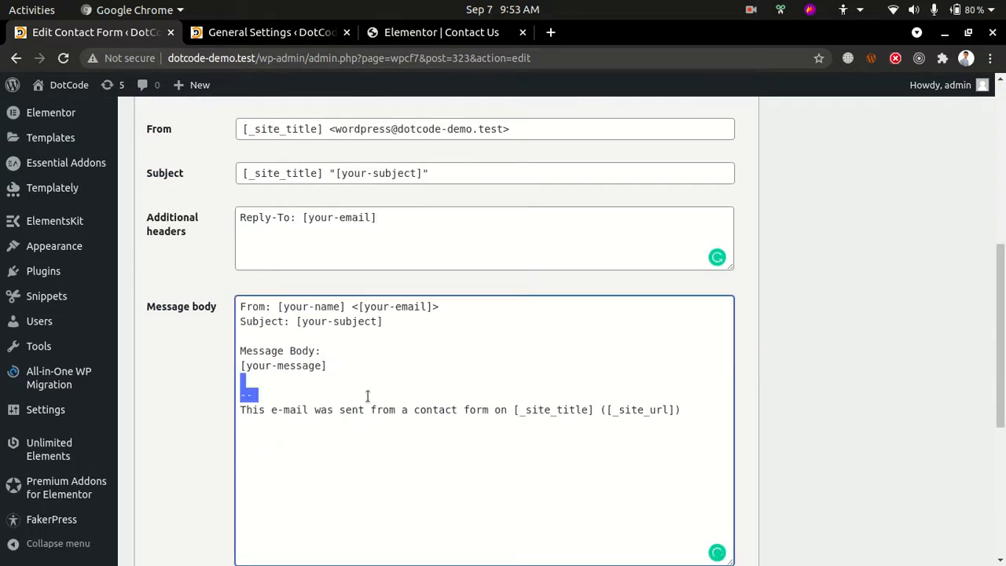
left_click_drag(323, 366, 253, 366)
left_click_drag(272, 409, 654, 436)
left_click(654, 437)
scroll(628, 427, "down", 3)
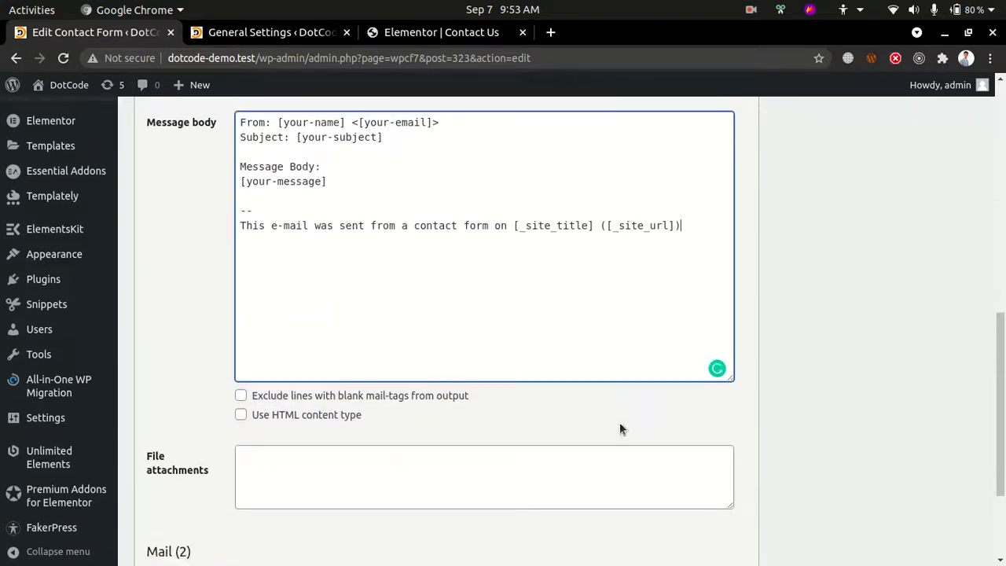
scroll(619, 422, "up", 6)
Examine the contact form's Messages settings, including the texts for successful sending, failed sending and field errors
left_click(259, 225)
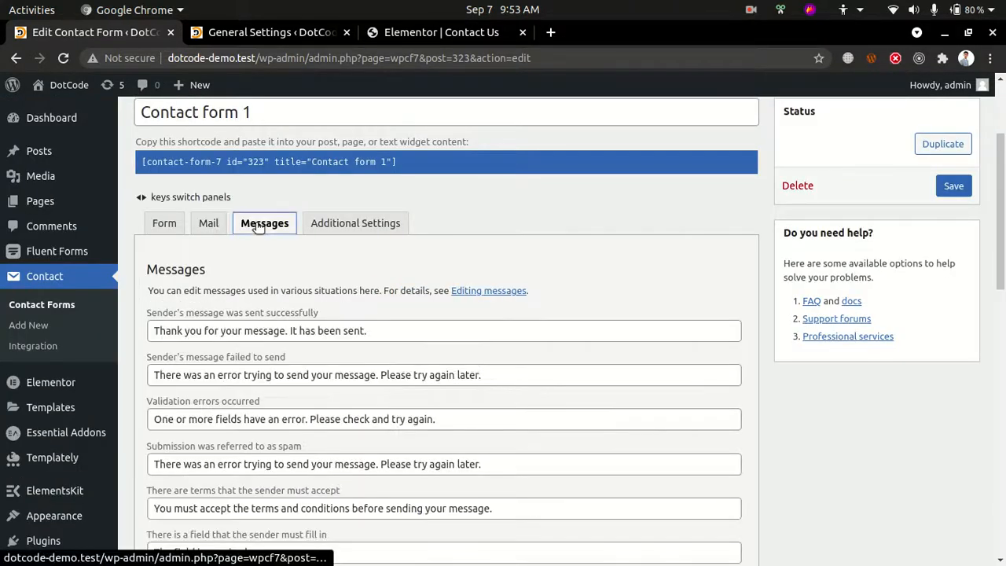
left_click_drag(251, 330, 420, 332)
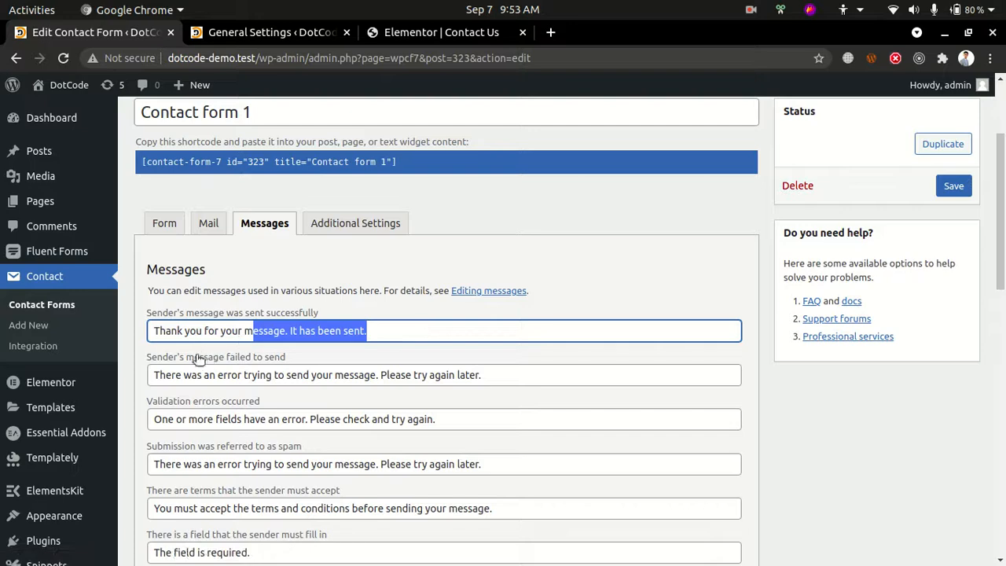
left_click_drag(238, 375, 419, 399)
scroll(421, 399, "down", 2)
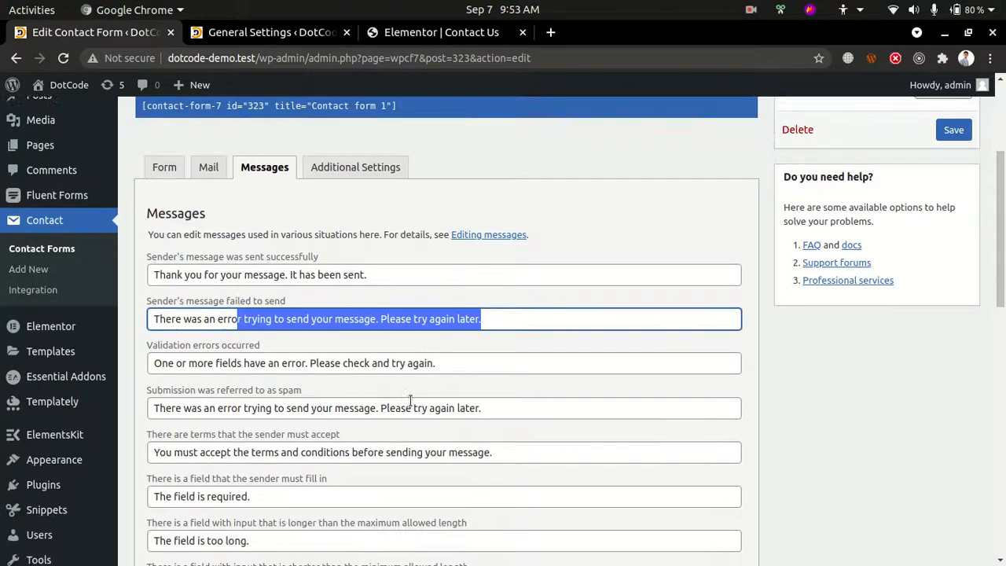
scroll(346, 417, "down", 15)
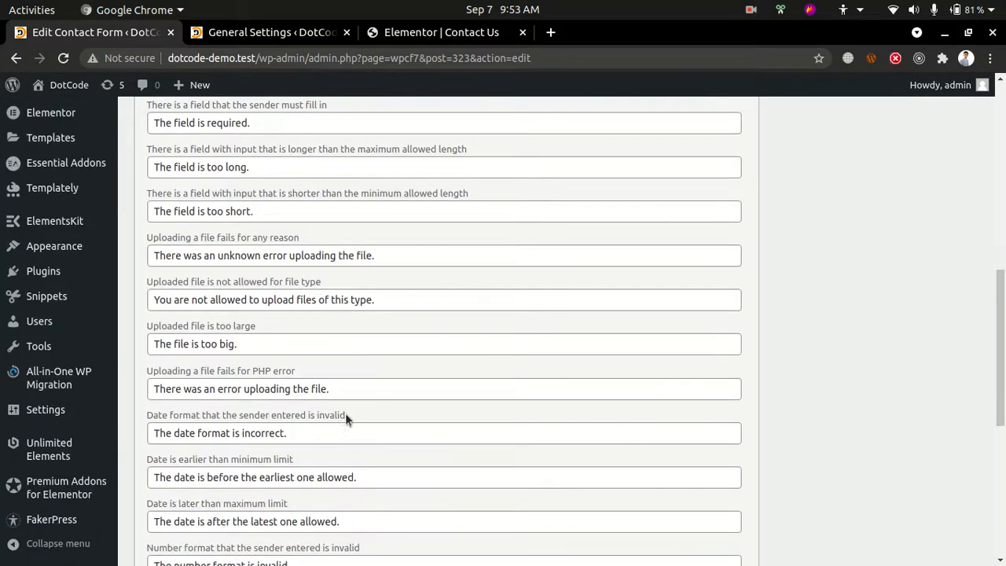
scroll(346, 417, "up", 20)
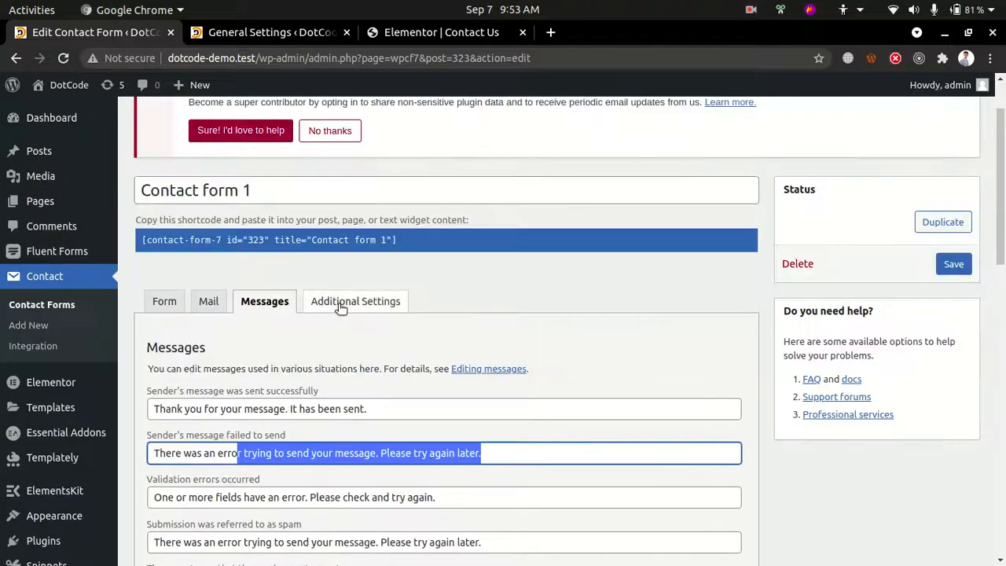
Examine the contact form's Additional Settings area for customization code snippets
left_click(341, 303)
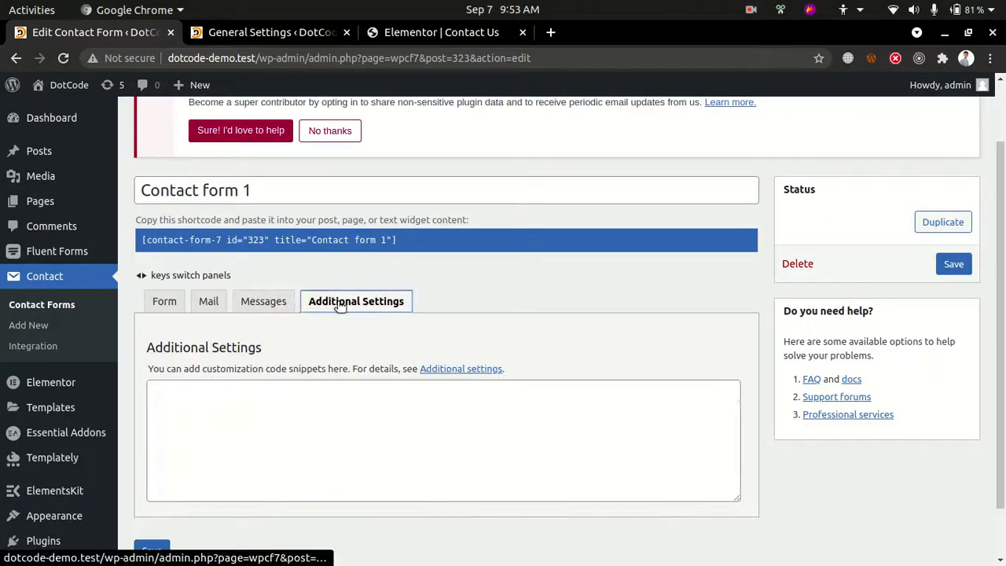
left_click(279, 418)
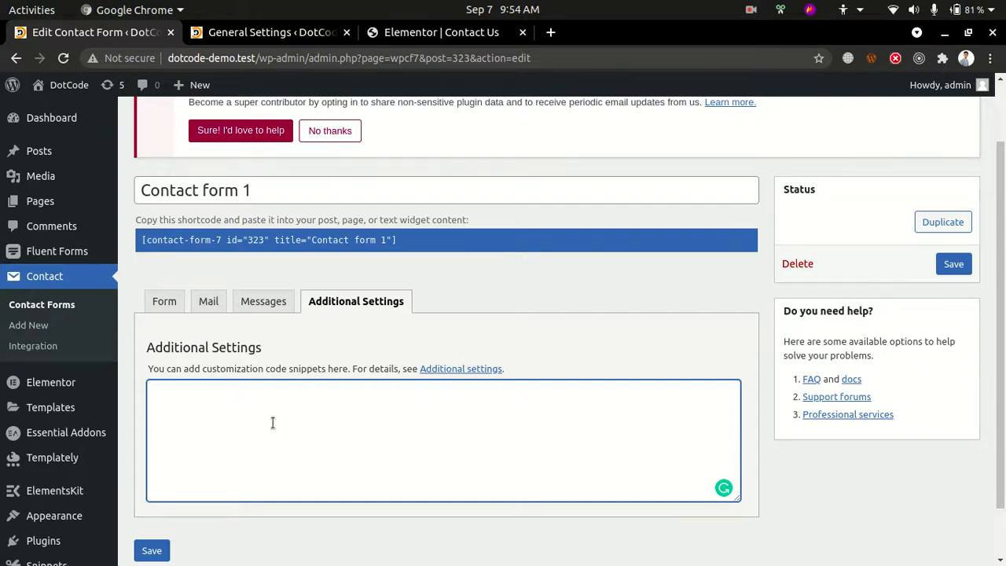
scroll(273, 423, "down", 2)
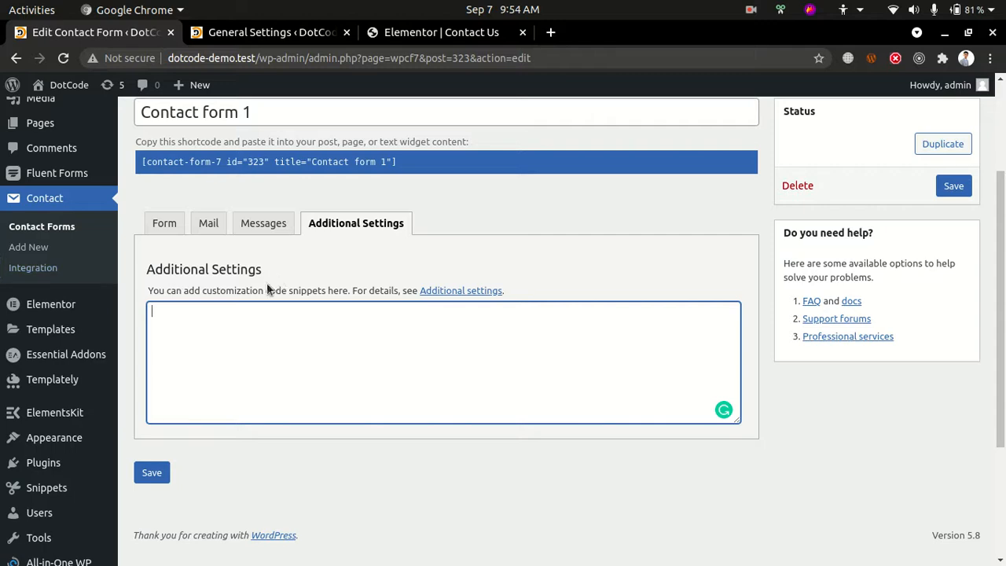
left_click_drag(275, 290, 338, 290)
scroll(16, 252, "down", 3)
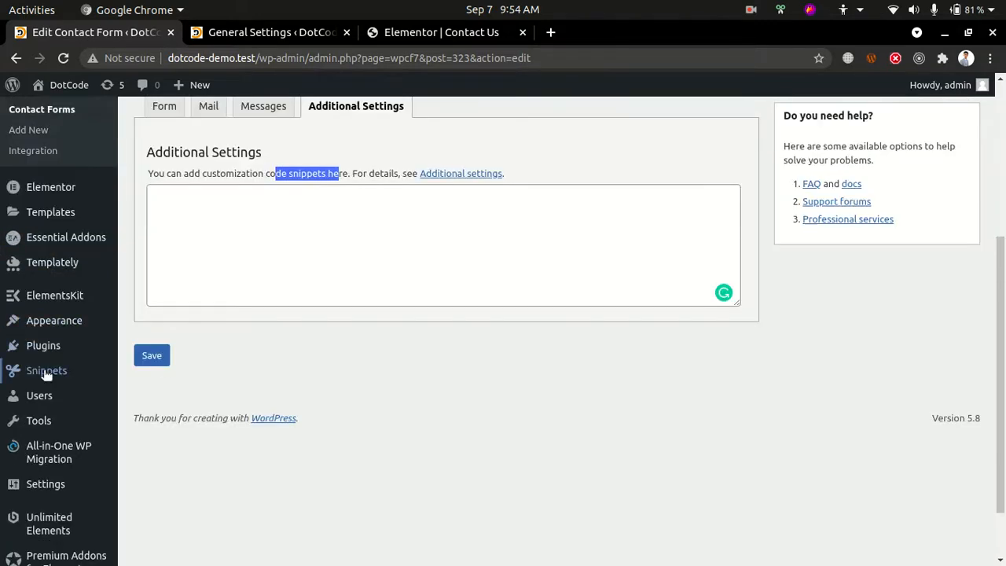
scroll(355, 346, "up", 5)
Review the contact form's Form, Mail and Messages sections and examine its shortcode
left_click(161, 302)
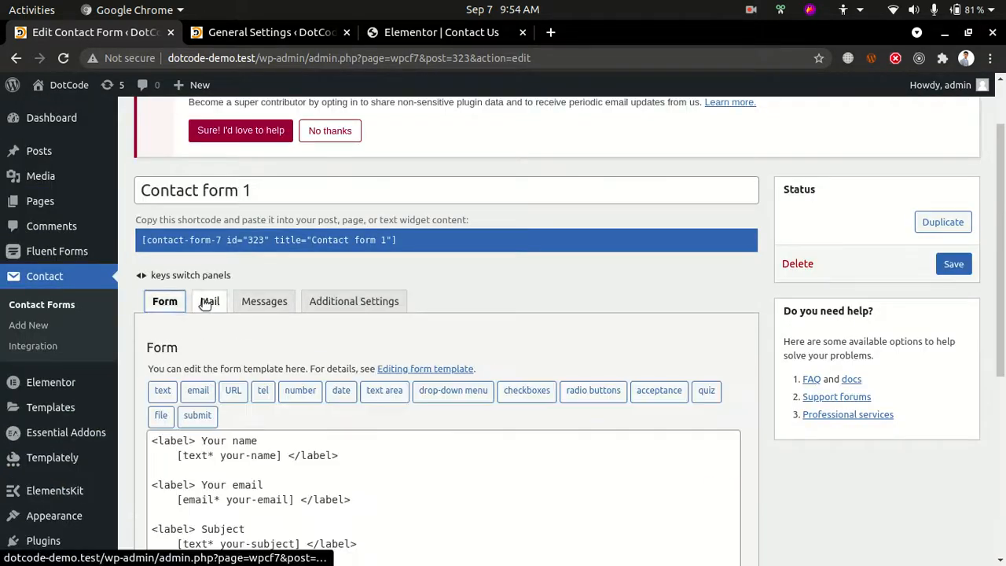
left_click(208, 303)
left_click(262, 302)
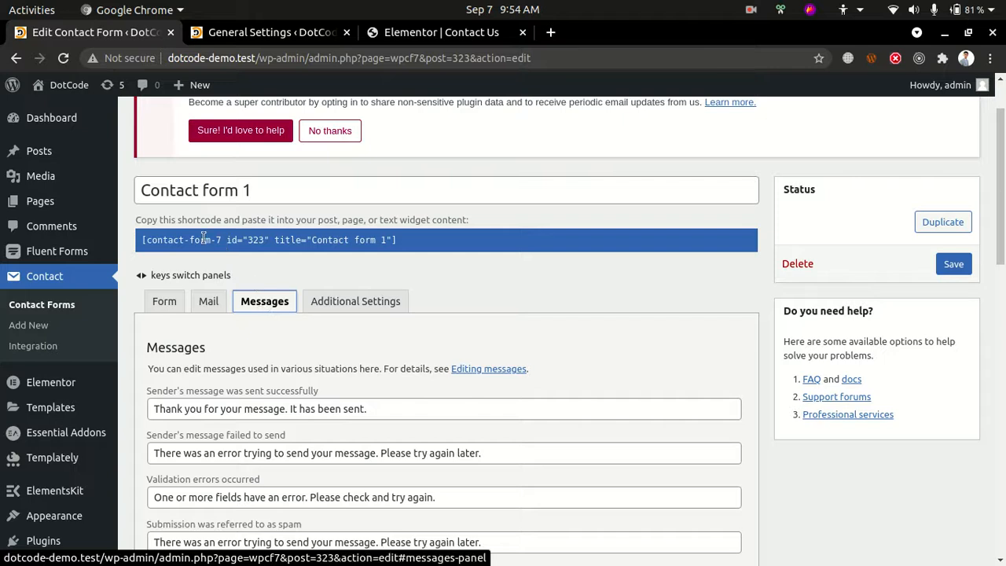
left_click(403, 240)
left_click_drag(403, 240, 258, 234)
left_click(367, 242)
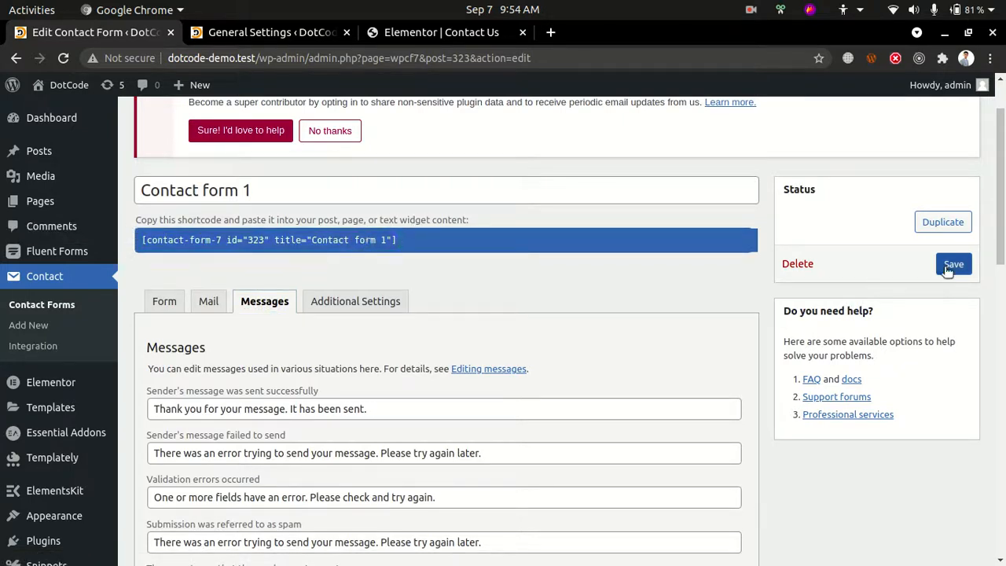
left_click_drag(451, 244, 238, 245)
left_click(238, 244)
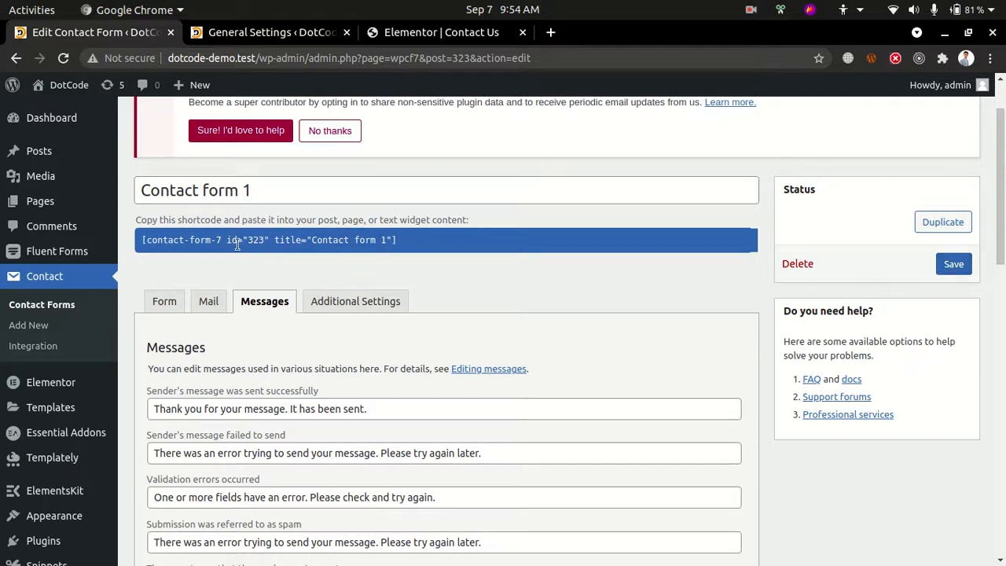
Return to the contact forms list, leaving the form without saving, and select the shortcode of Contact form 1
left_click(25, 278)
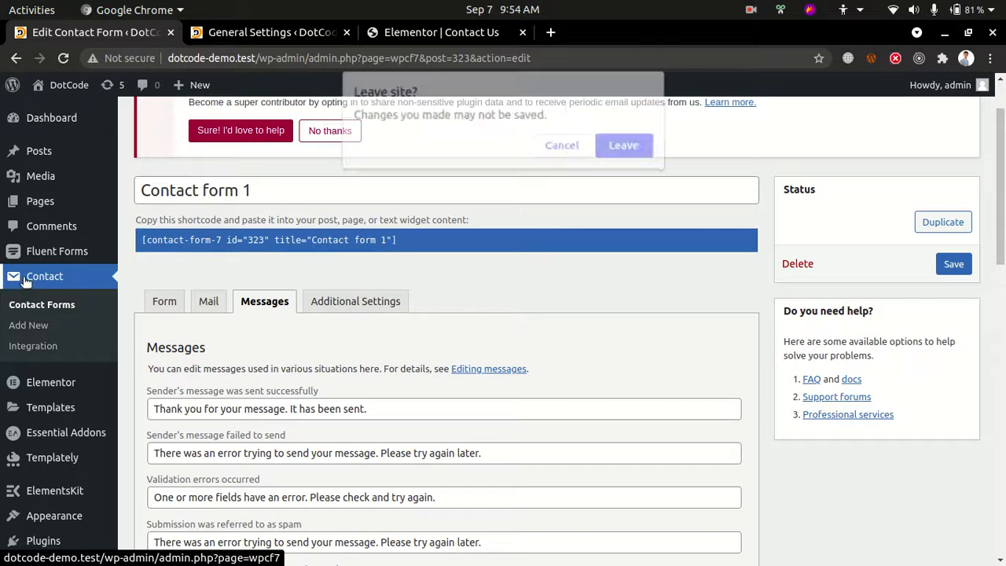
left_click(637, 146)
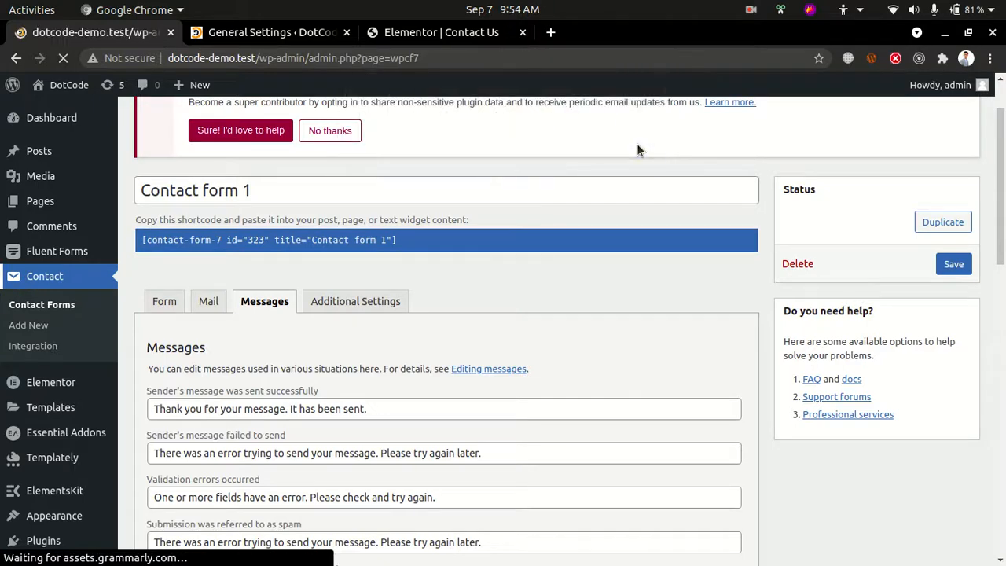
scroll(635, 148, "down", 1)
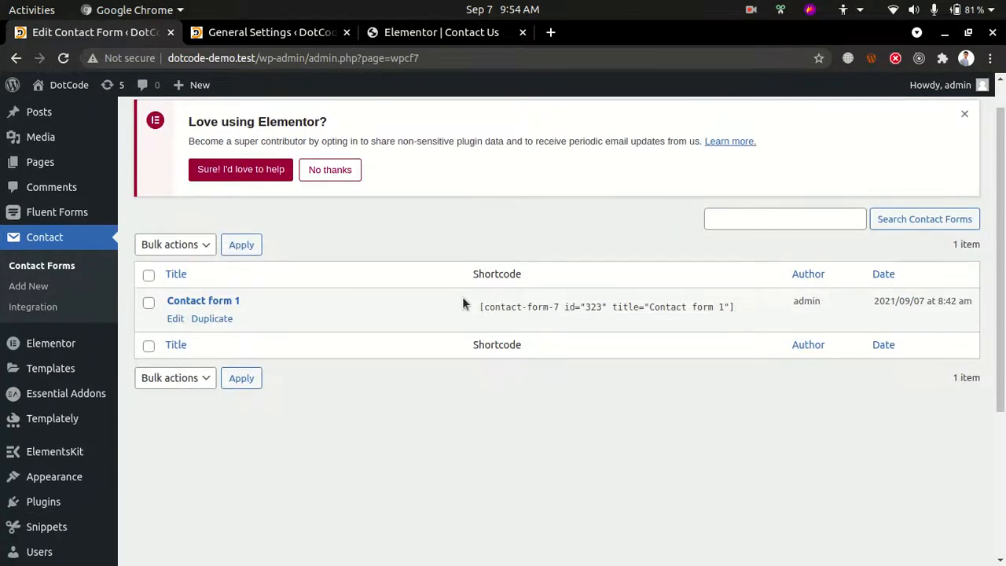
left_click(476, 304)
left_click(534, 304)
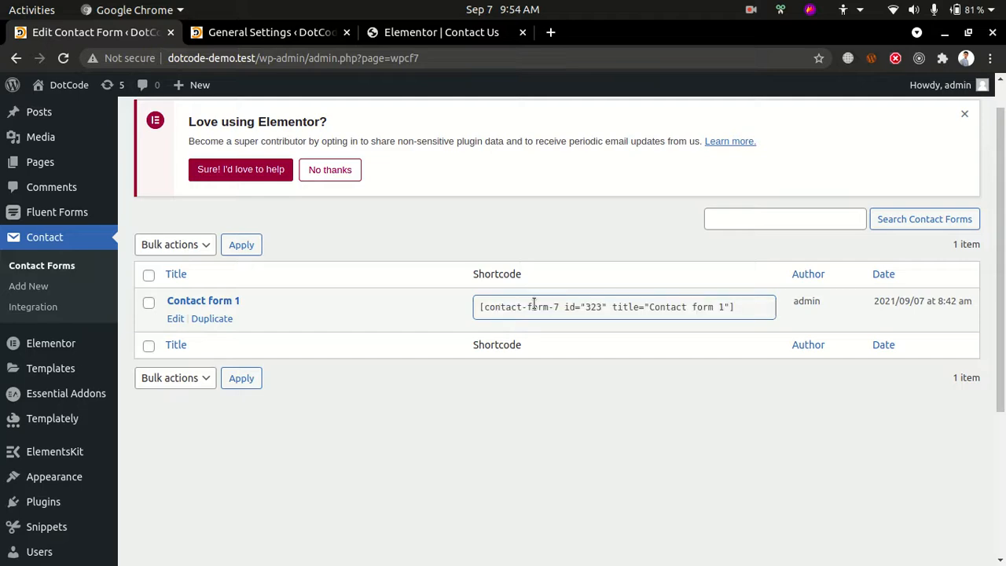
triple_click(533, 304)
left_click(473, 404)
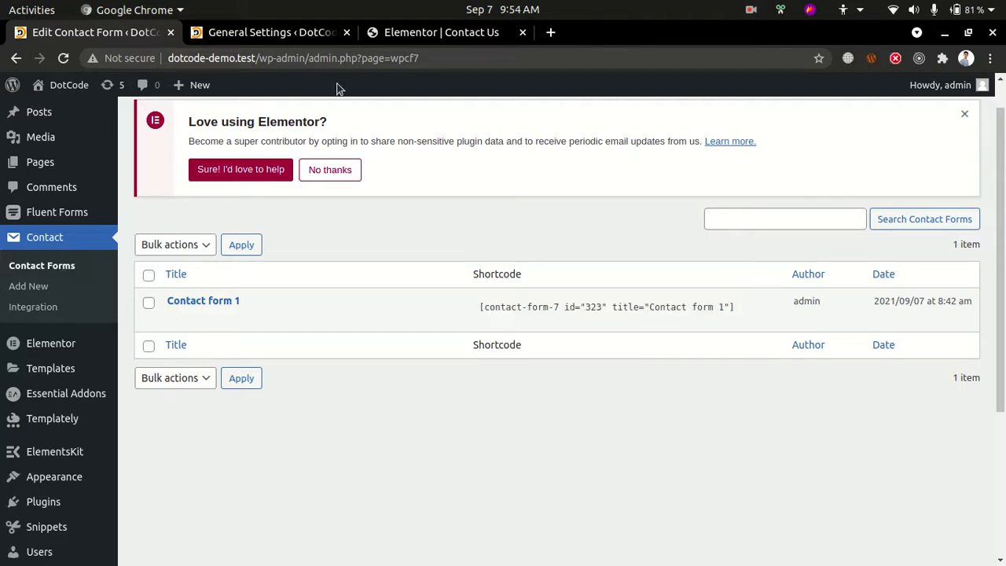
Add a Text Editor widget to the Contact Us page in Elementor and replace its placeholder text with the clipboard content
left_click(274, 32)
left_click(377, 32)
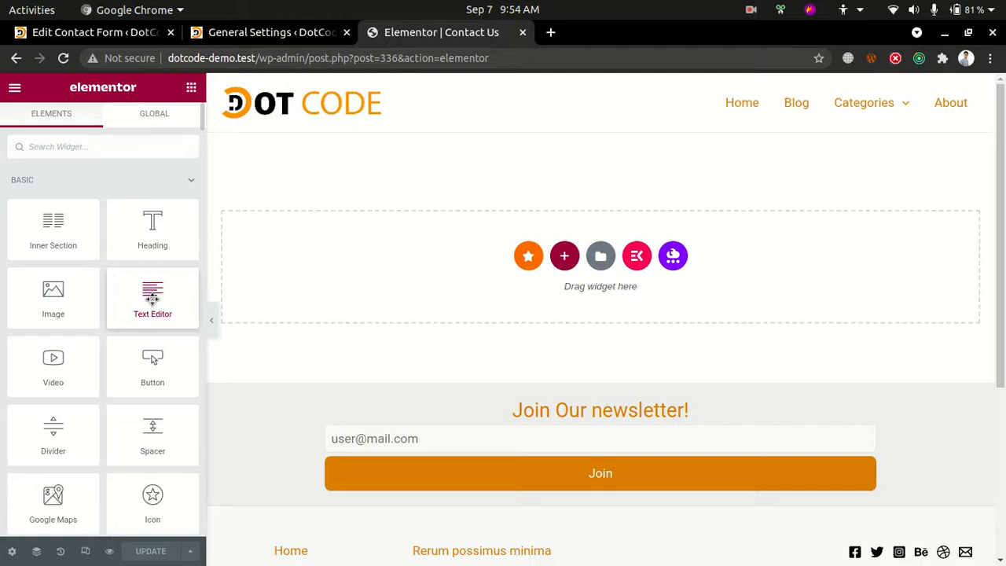
left_click_drag(152, 297, 417, 275)
left_click(404, 158)
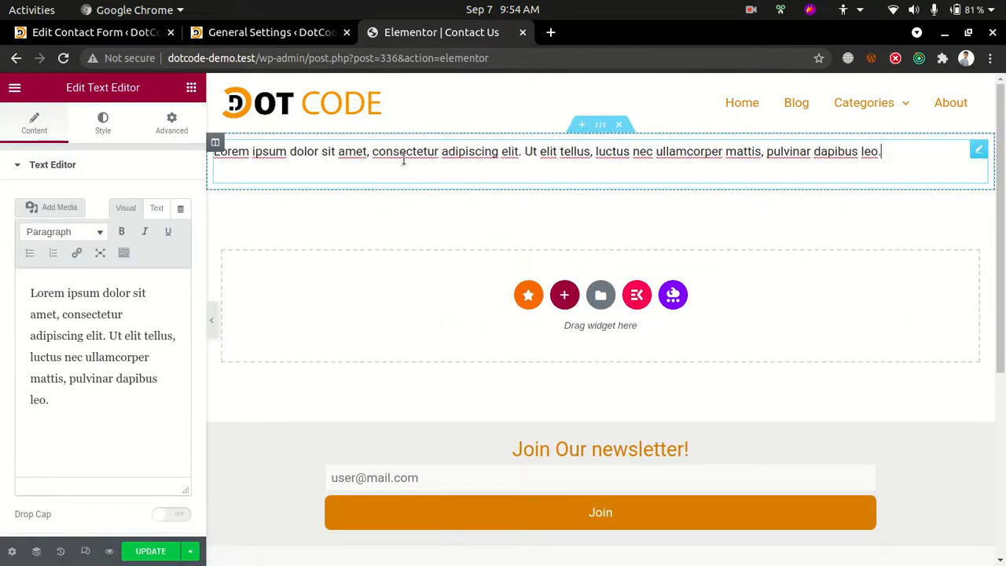
triple_click(403, 158)
key("BackSpace")
type("[_site_admin_email]")
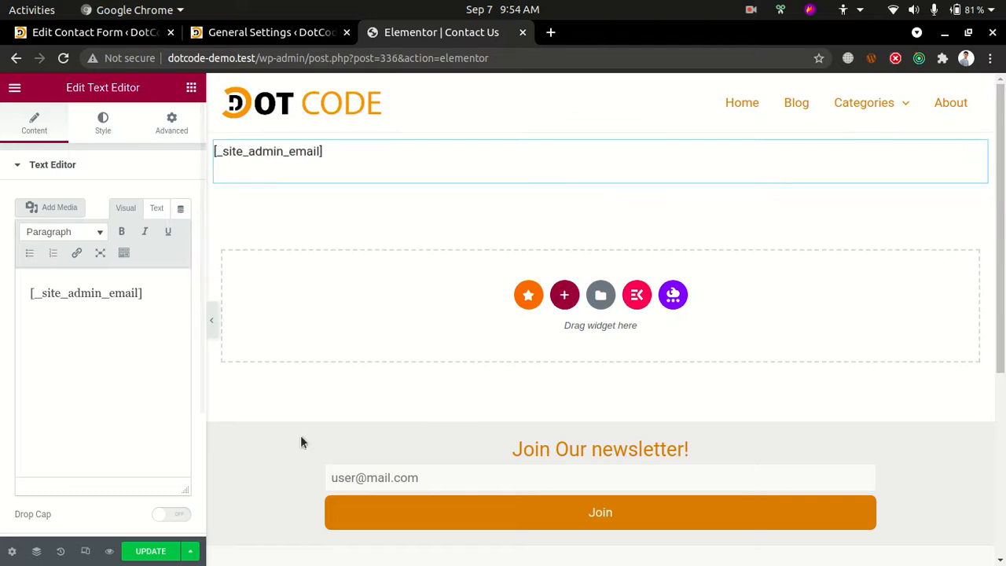
Copy Contact form 1's shortcode from the forms list and replace the widget's text with [contact-form-7 id="323" title="Contact form 1"]
left_click(199, 36)
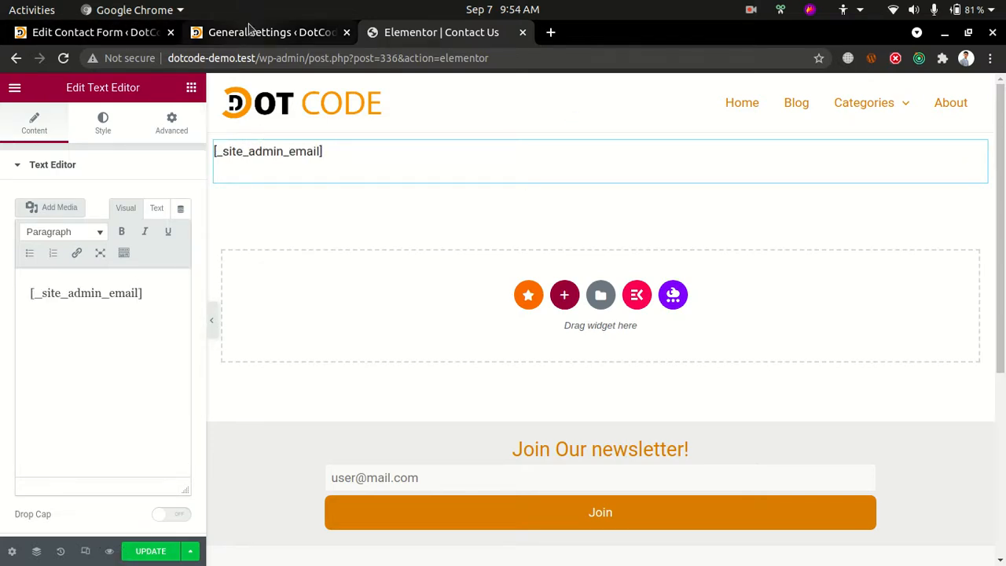
left_click(101, 35)
left_click(548, 306)
key("ctrl+c")
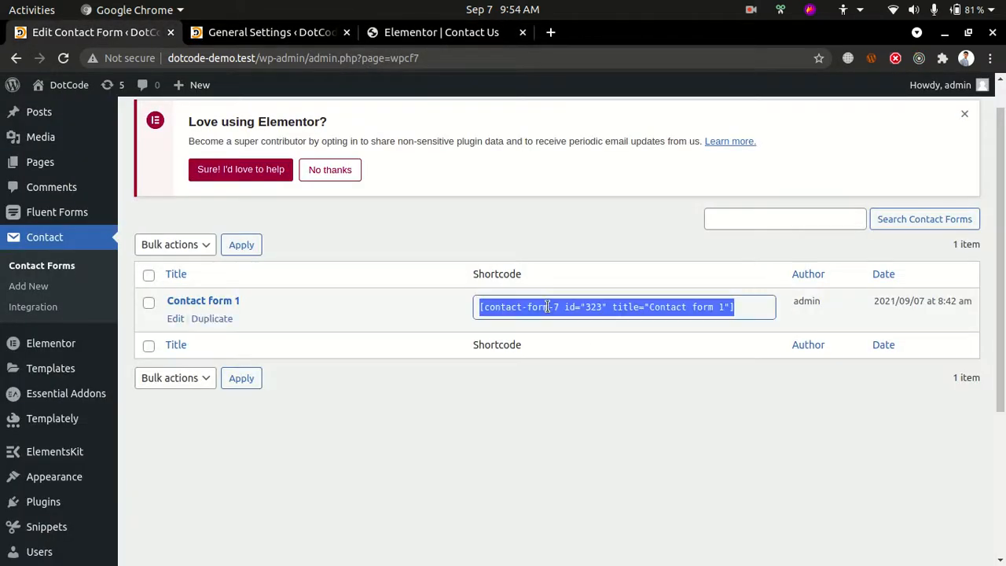
left_click(345, 32)
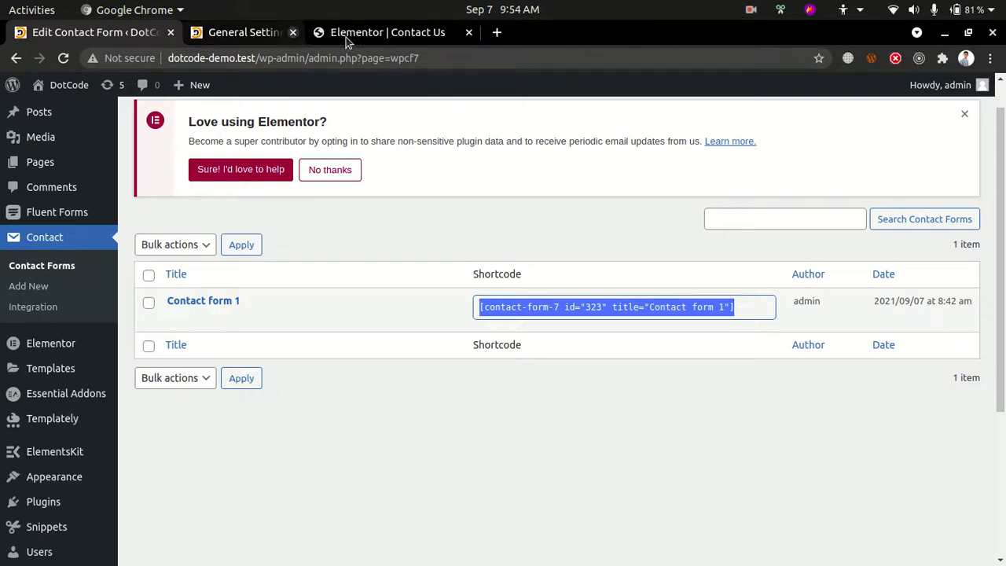
left_click(292, 36)
key("ctrl+a")
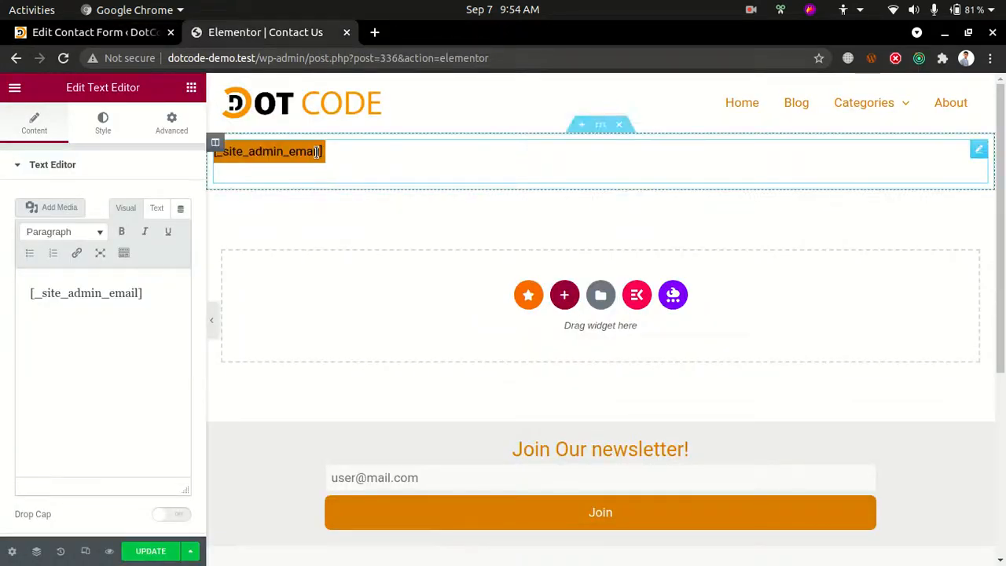
key("ctrl+v")
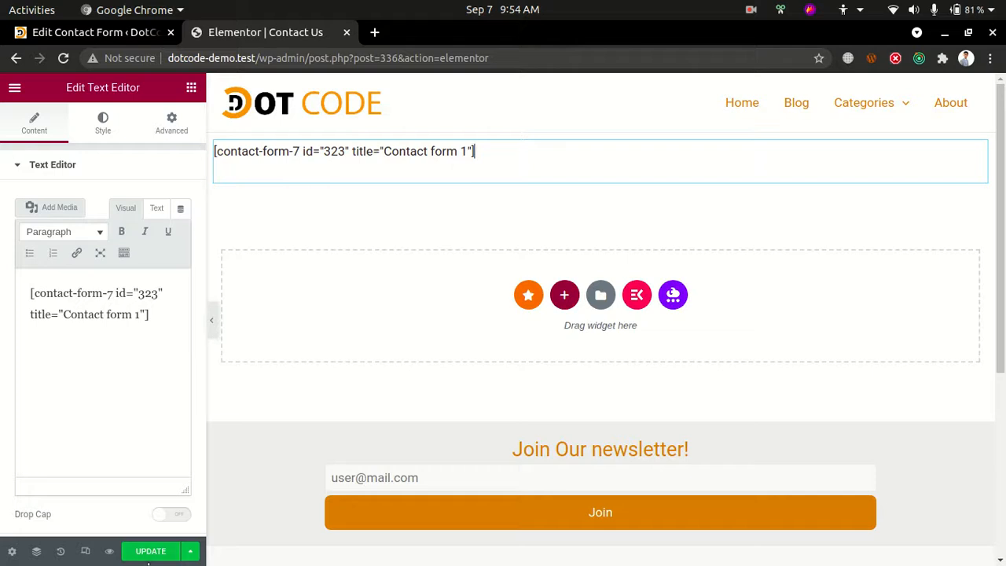
Update the Contact Us page and inspect the contact form rendered from the shortcode
left_click(146, 553)
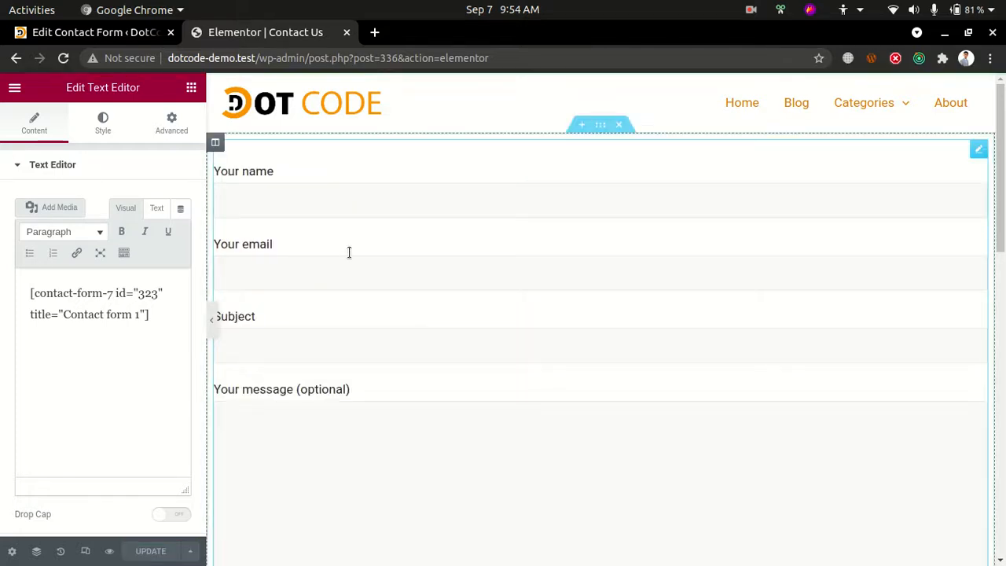
scroll(492, 337, "down", 3)
scroll(492, 337, "down", 3)
left_click(149, 319)
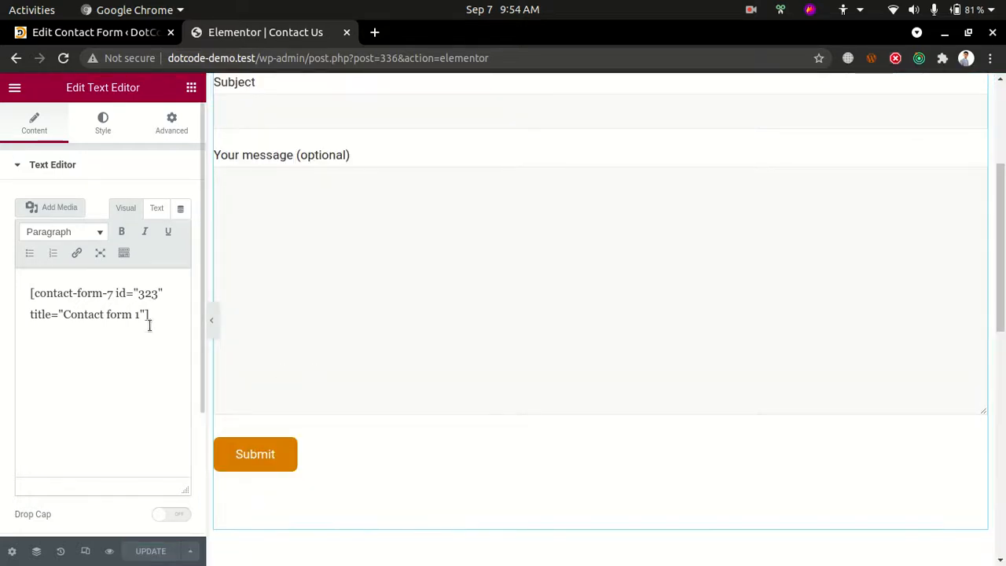
scroll(919, 224, "up", 5)
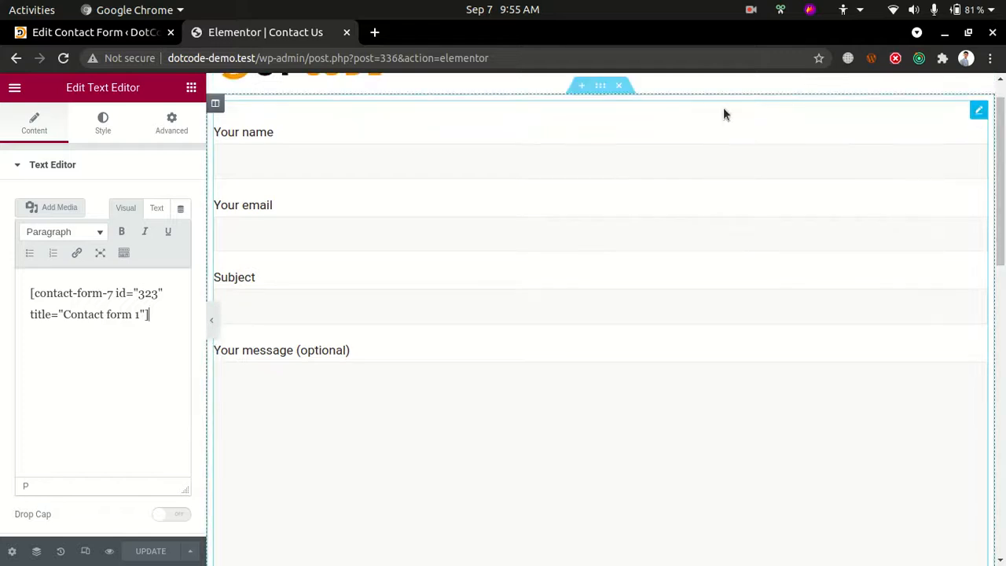
Delete the shortcode text section, search the widgets for "contact" and place the ElementsKit Contact form 7 widget on the page
left_click(618, 90)
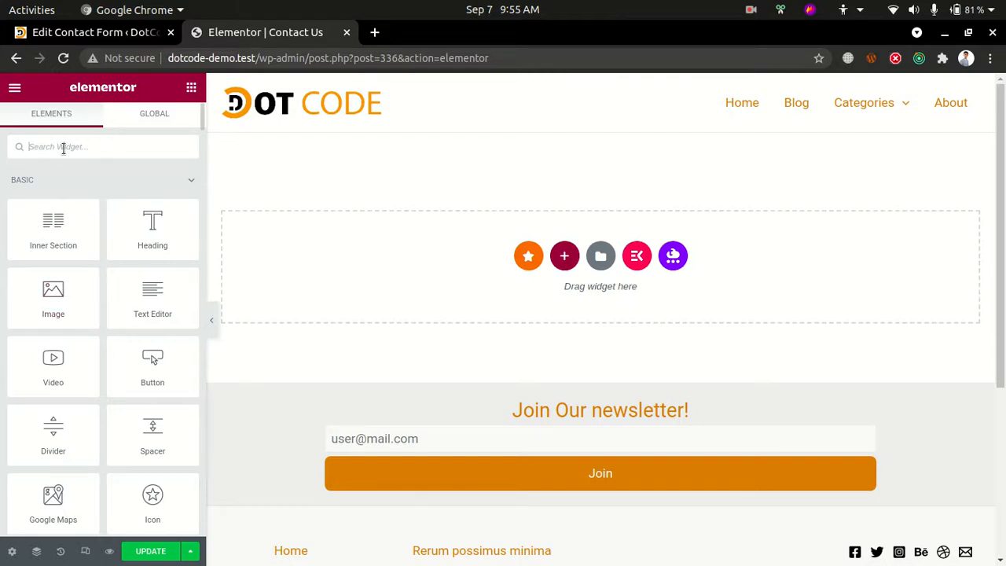
type("con")
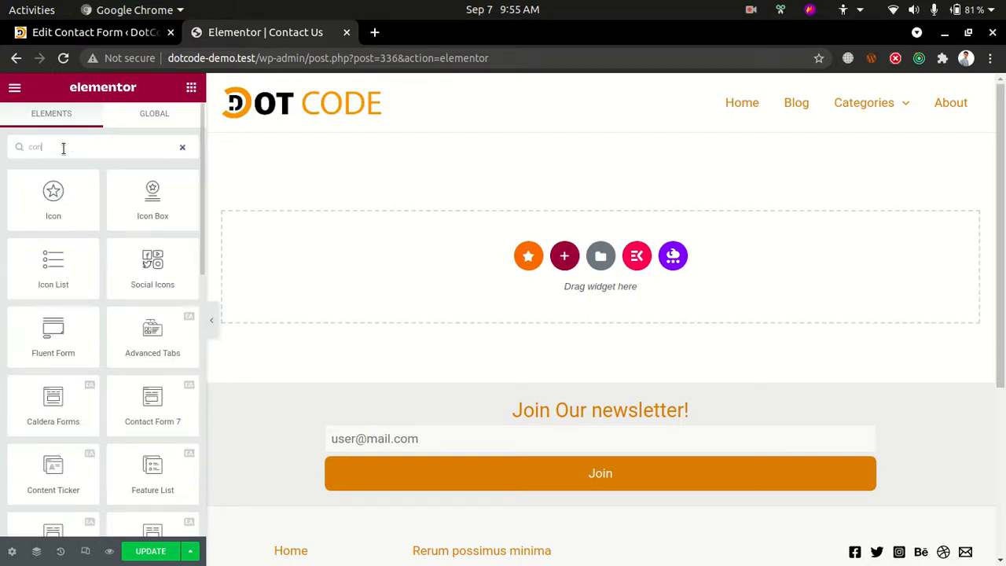
type("tact")
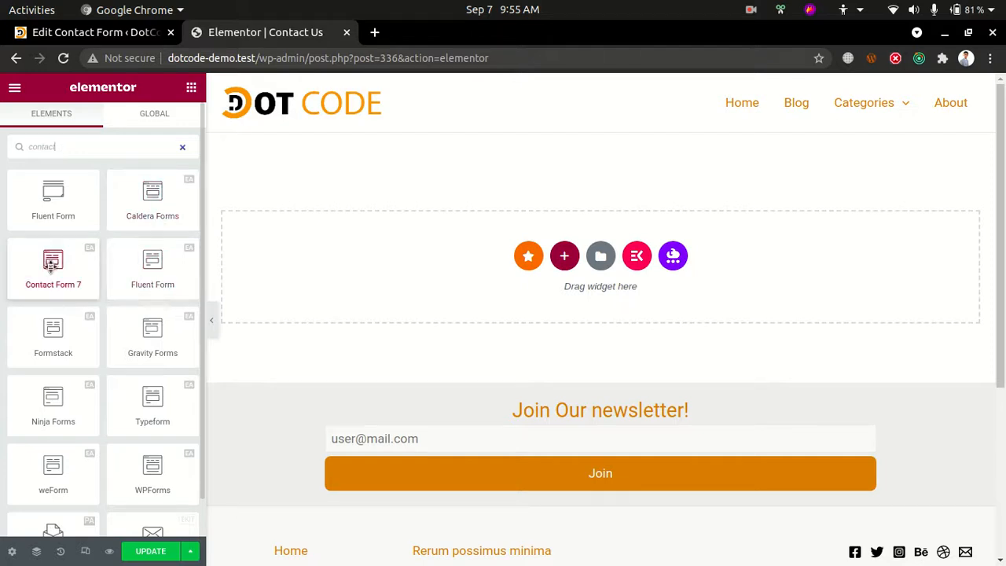
scroll(50, 271, "down", 1)
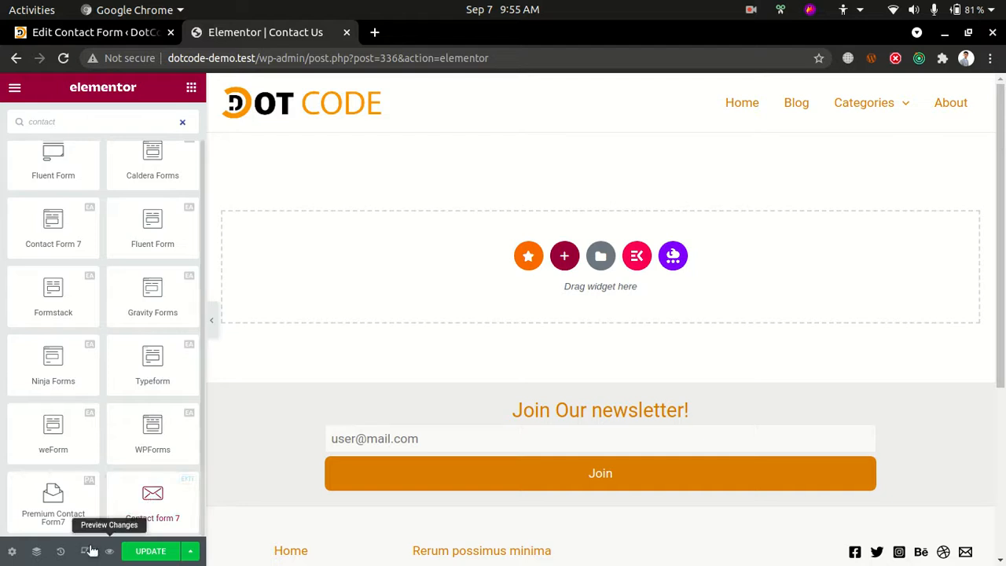
left_click_drag(153, 509, 470, 240)
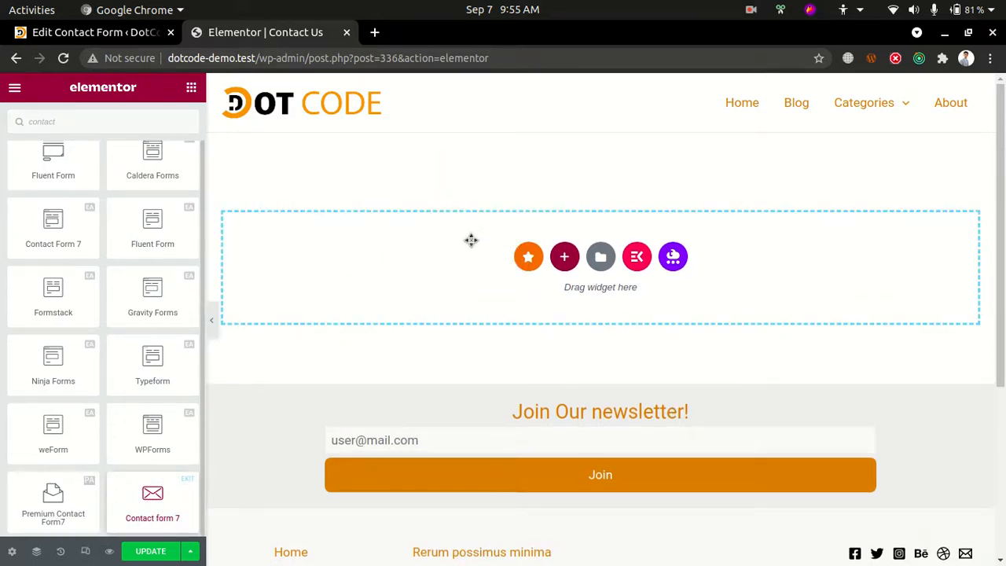
Choose Contact form 1 for the placed Contact form 7 widget, and delete the section containing it
left_click(149, 201)
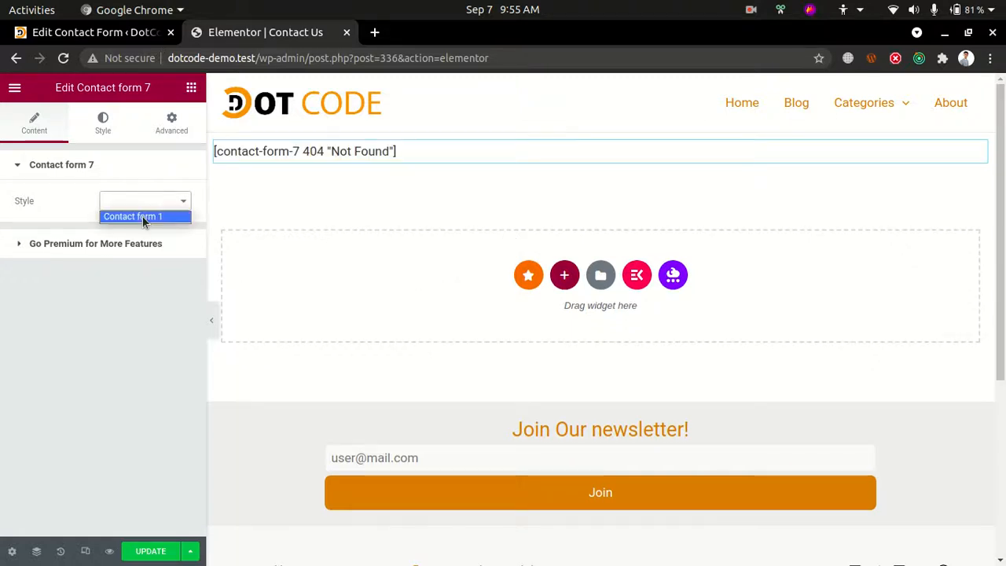
left_click(142, 216)
left_click(142, 206)
left_click(139, 202)
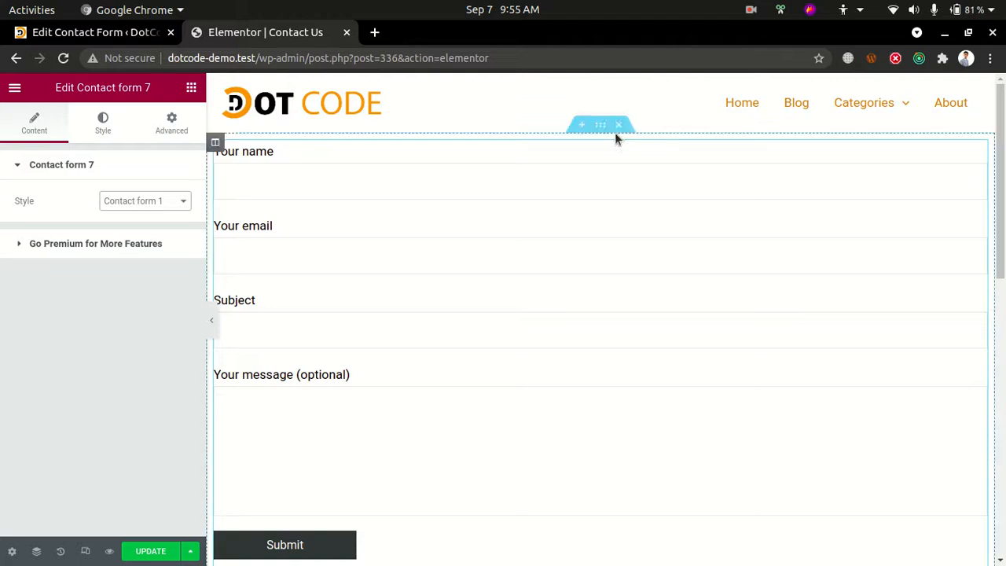
left_click(619, 126)
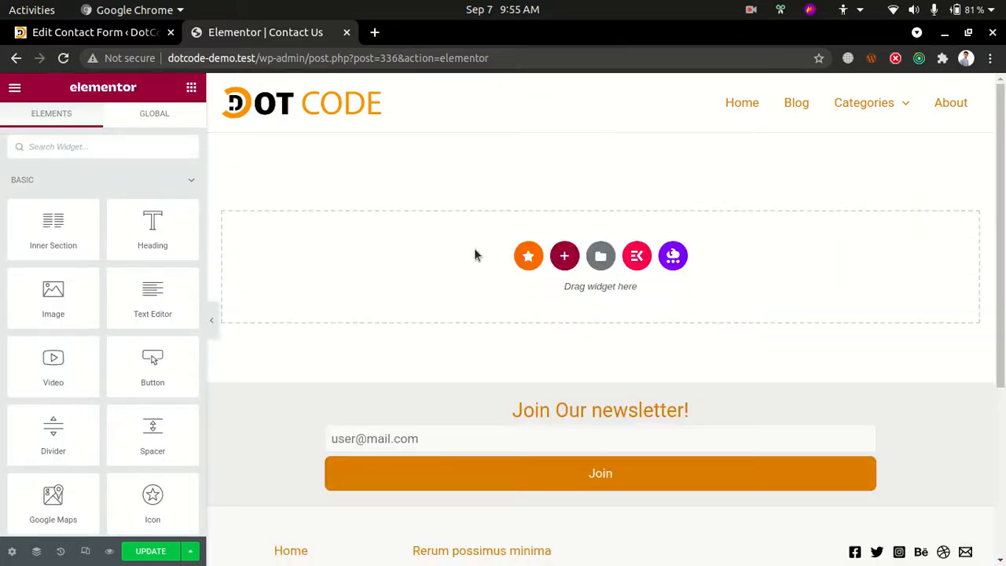
Switch to the Chrome window with the contact form article, review its sections through the imported template, and return to the Elementor editor
key("alt+Tab")
scroll(569, 327, "down", 3)
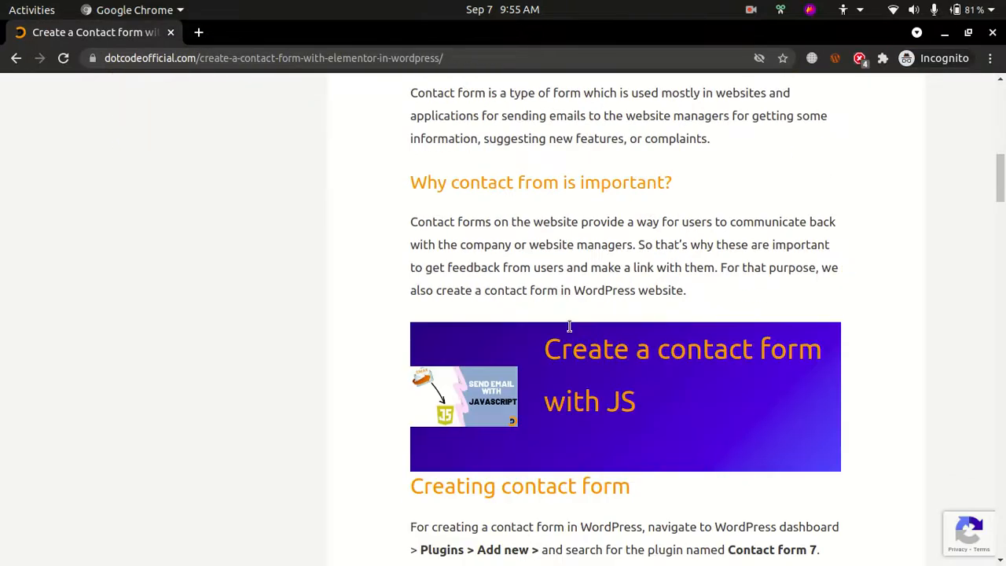
scroll(569, 327, "down", 10)
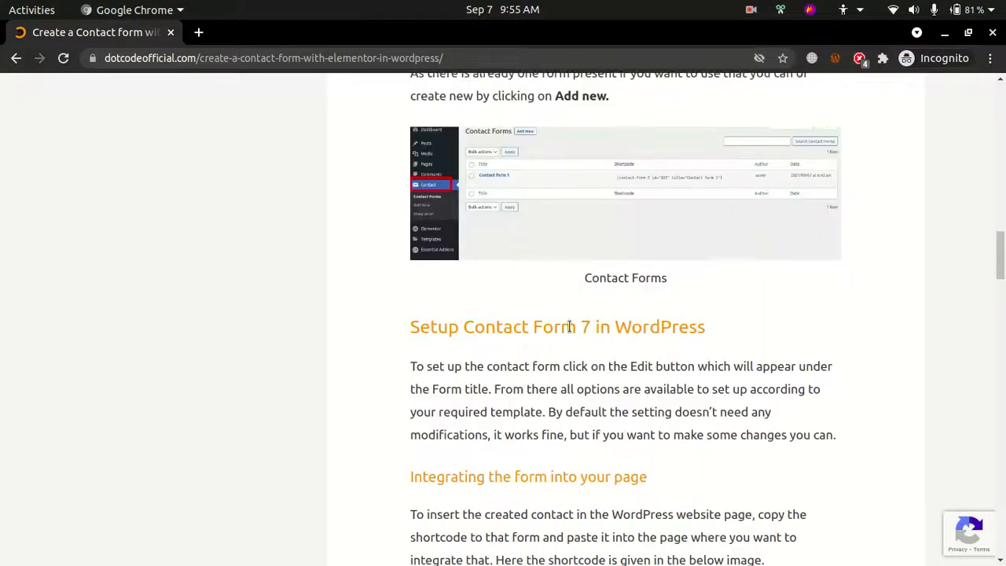
scroll(569, 326, "down", 7)
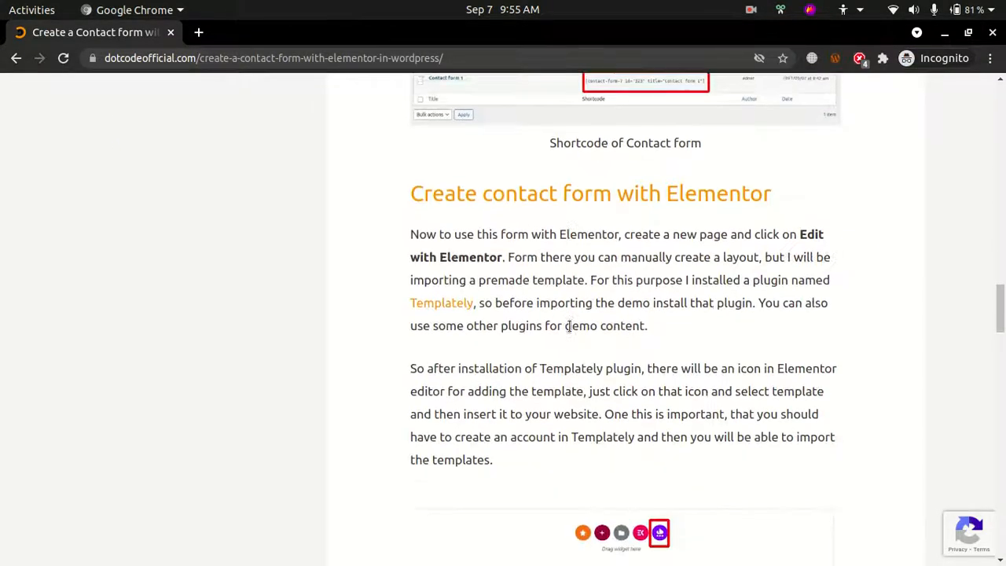
scroll(570, 326, "down", 7)
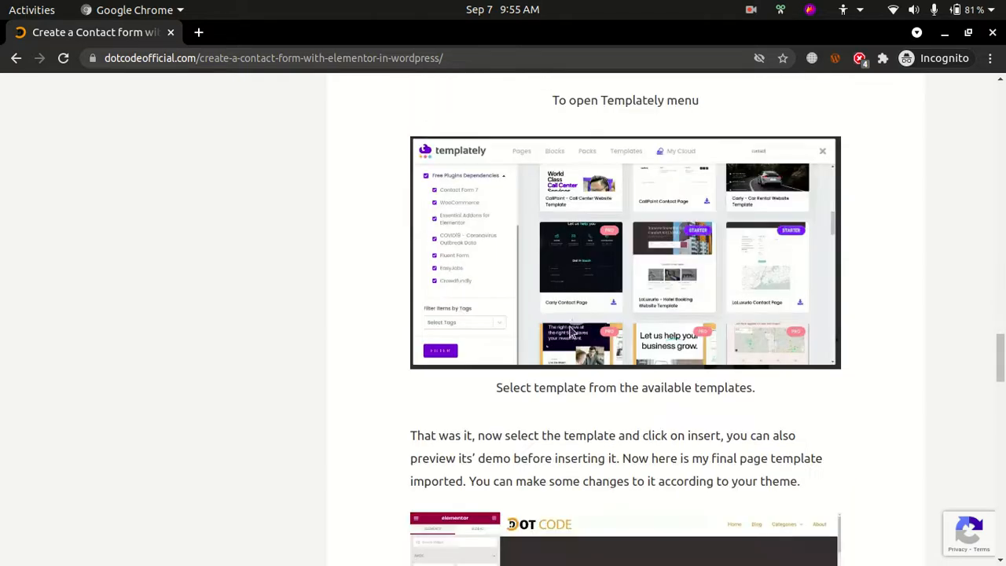
scroll(570, 331, "down", 4)
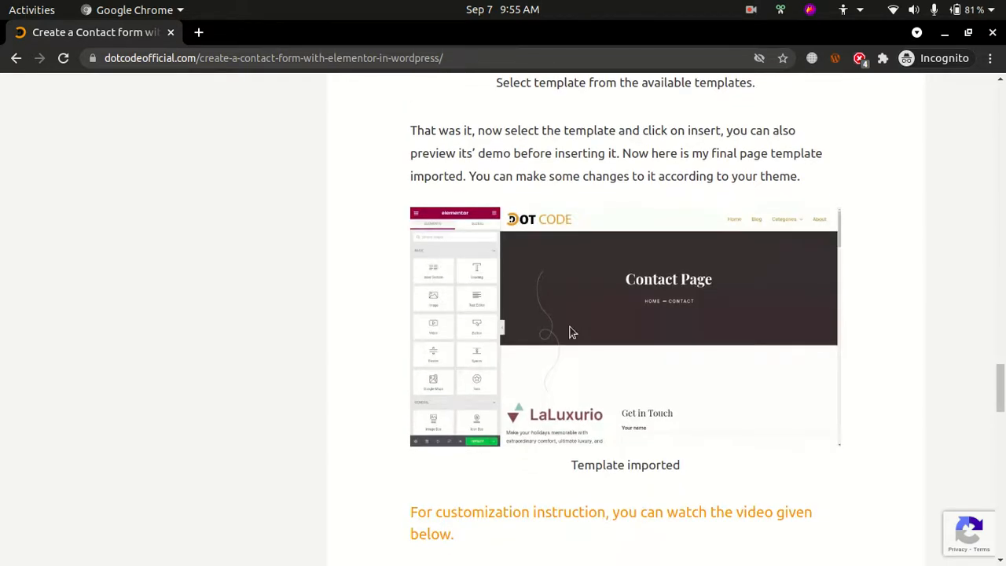
scroll(571, 331, "down", 2)
scroll(569, 325, "up", 10)
key("alt+Tab")
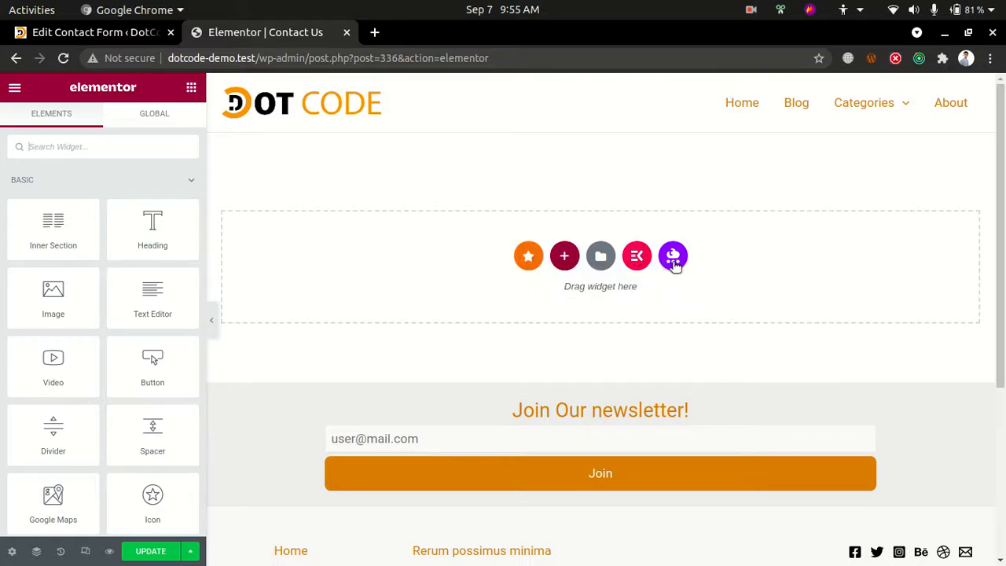
Browse the Premium Templates library, including its Contacts / Forms / Maps category, and close it without inserting anything
left_click(526, 258)
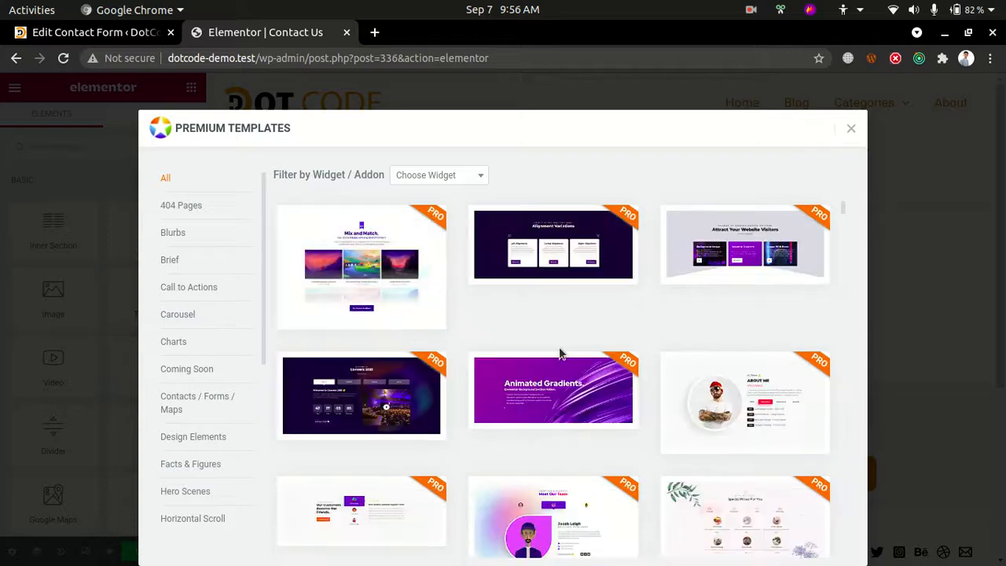
scroll(562, 353, "down", 5)
scroll(361, 399, "down", 4)
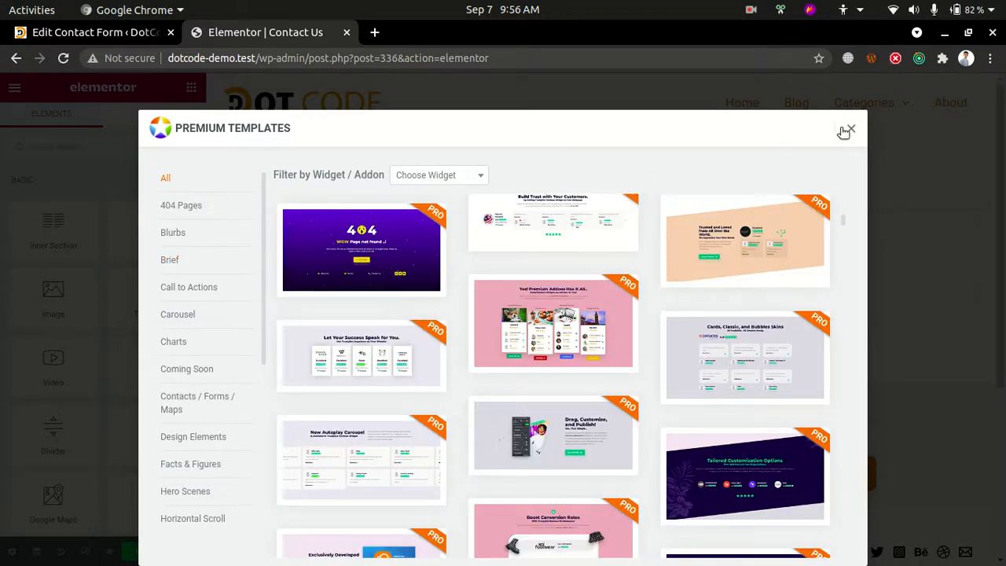
left_click(196, 410)
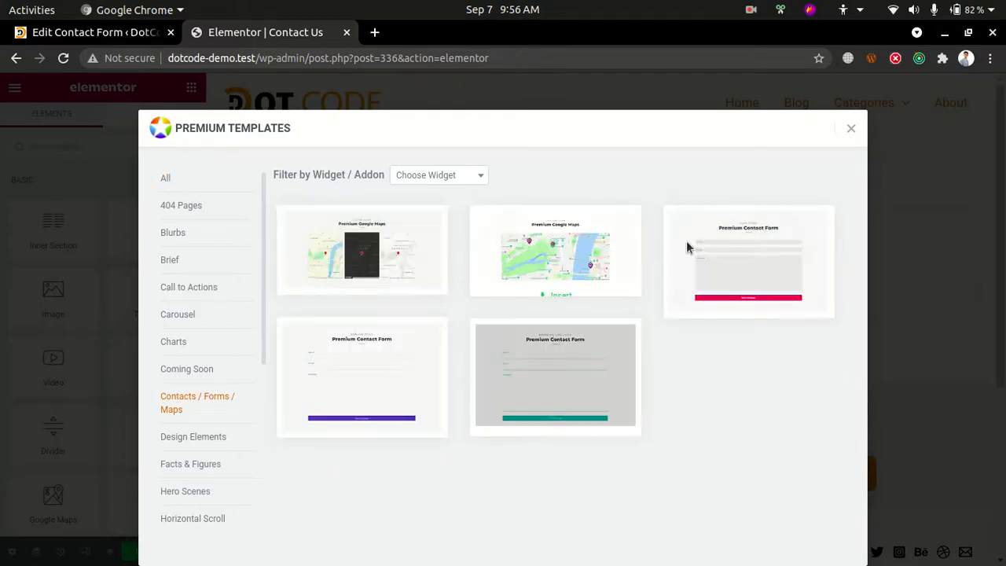
left_click(850, 127)
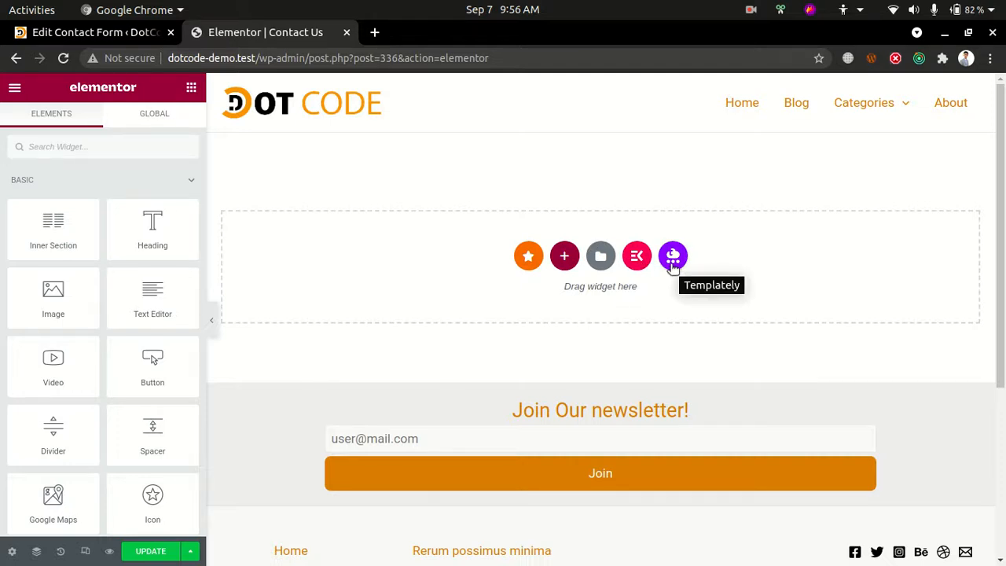
Switch to the contact form article, check its instructions about the Templately plugin, and return to the Elementor editor
key("alt+Tab")
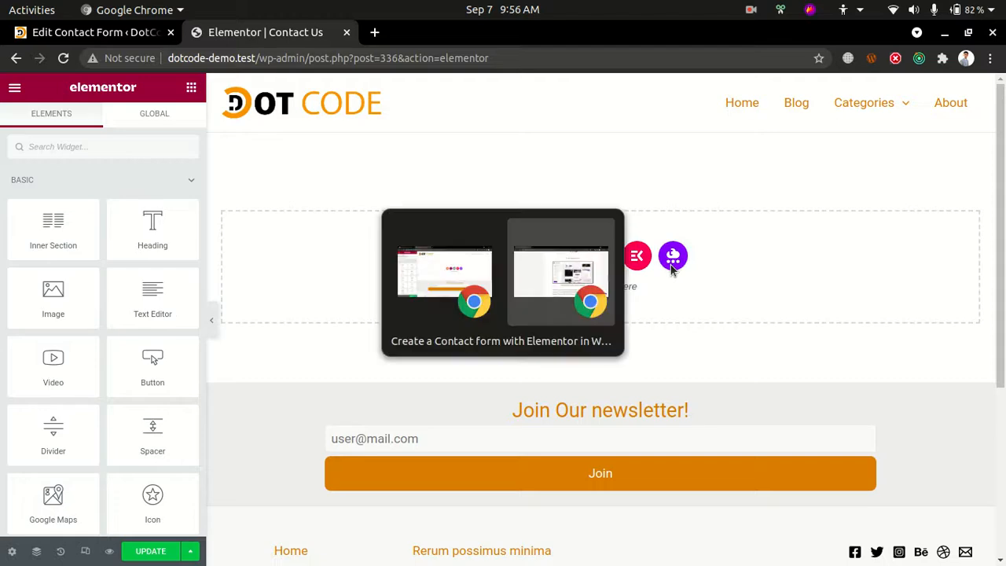
scroll(647, 313, "up", 5)
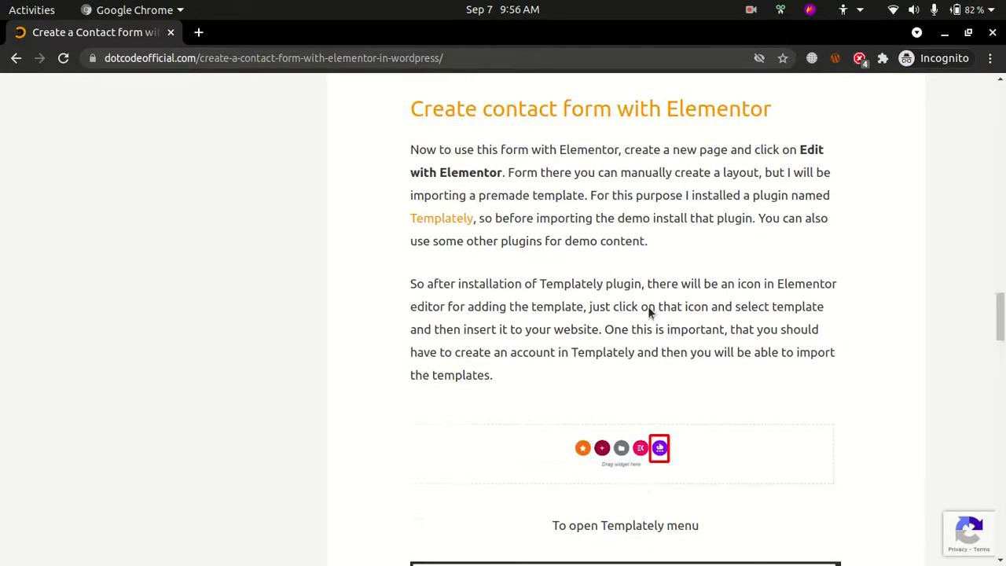
scroll(648, 306, "up", 3)
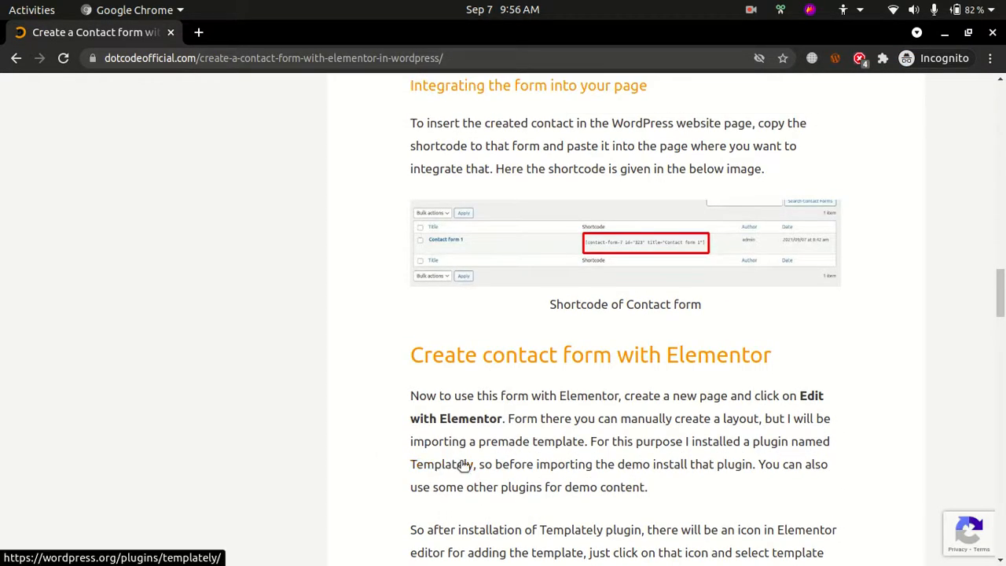
key("alt+Tab")
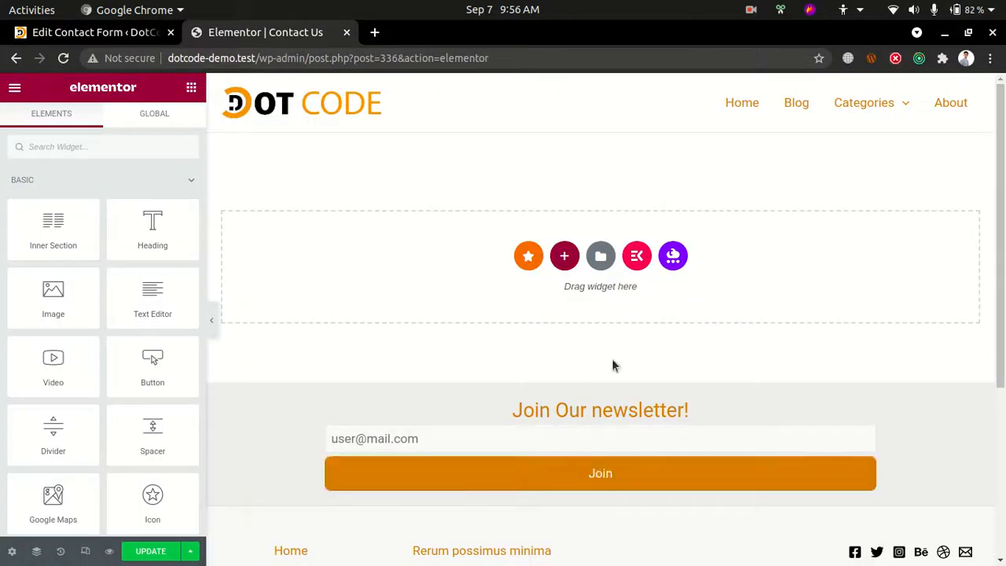
Open the Templately library, filter its packs to Starter, and search the library for "contact"
left_click(666, 261)
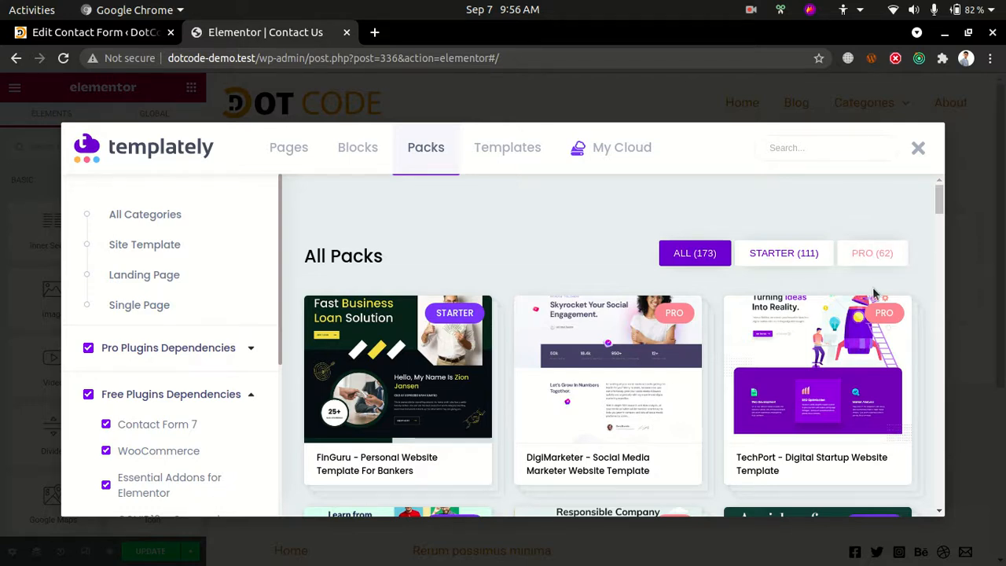
left_click(786, 253)
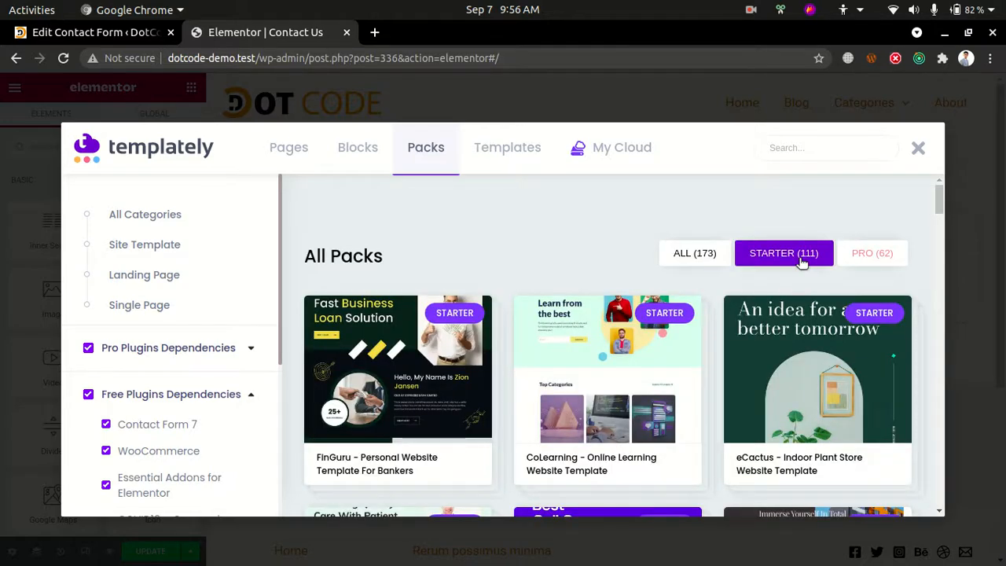
scroll(155, 312, "down", 5)
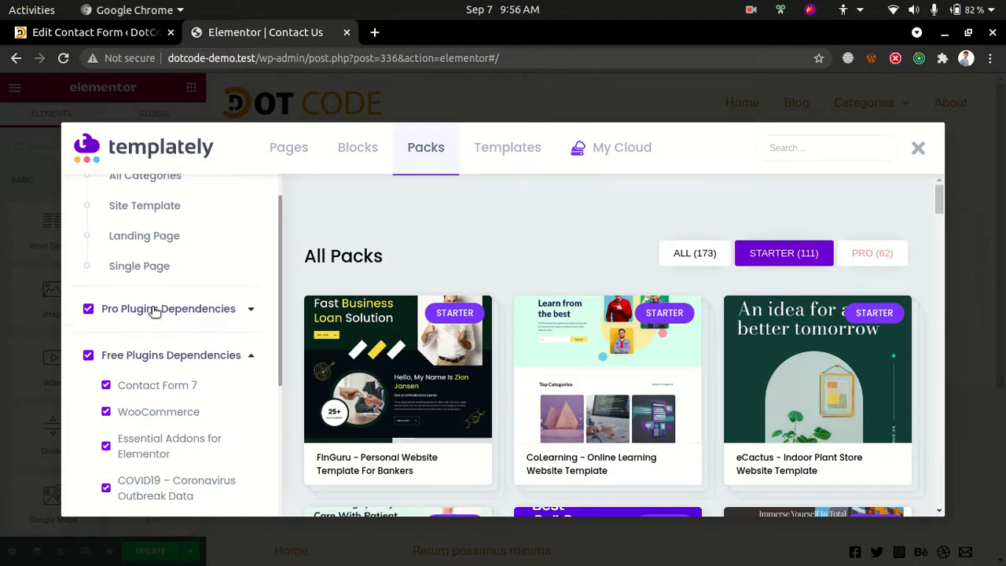
scroll(153, 330, "up", 5)
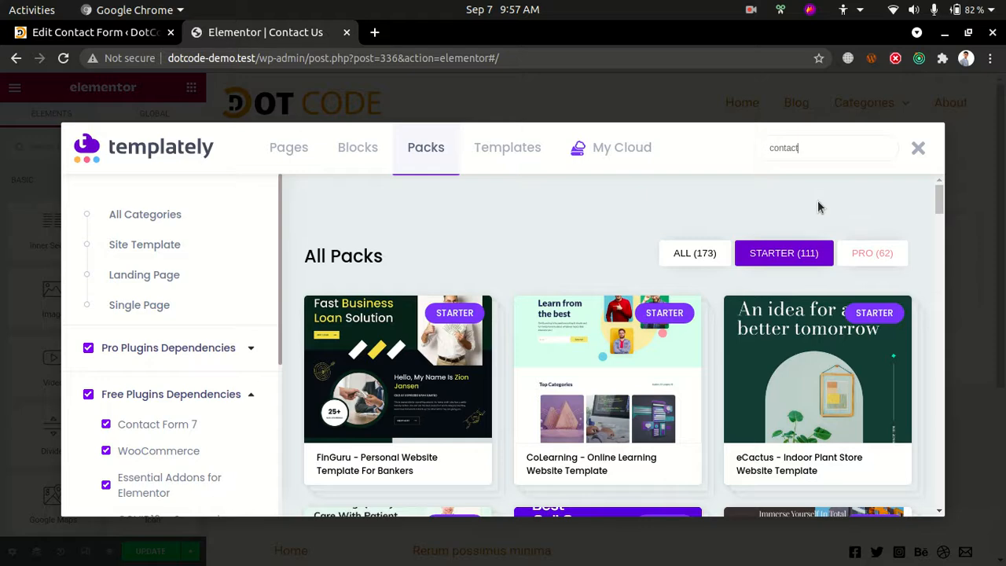
key("Return")
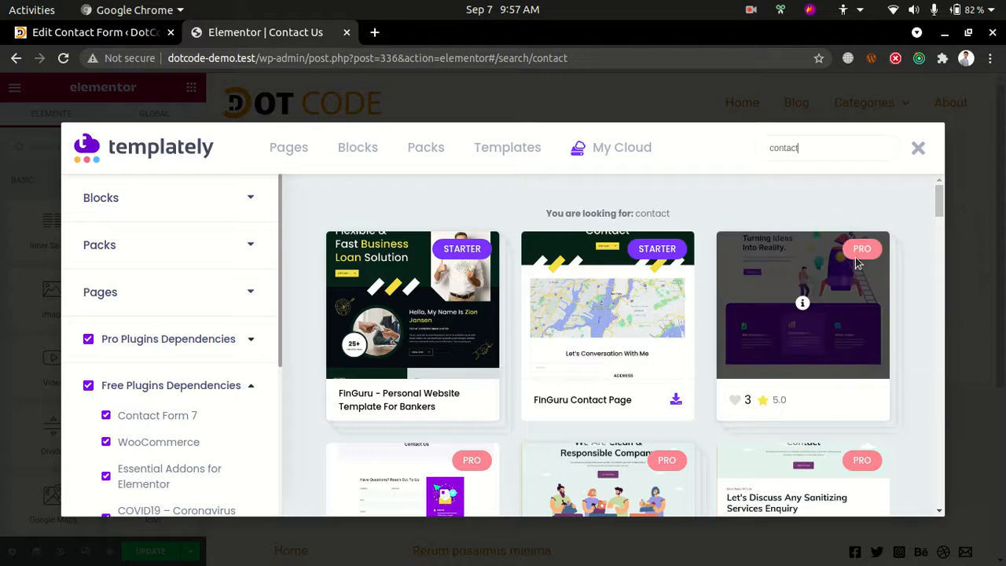
Preview the LaLuxurio Contact Page template from the search results, examine its contact form, and close the library
scroll(580, 291, "down", 5)
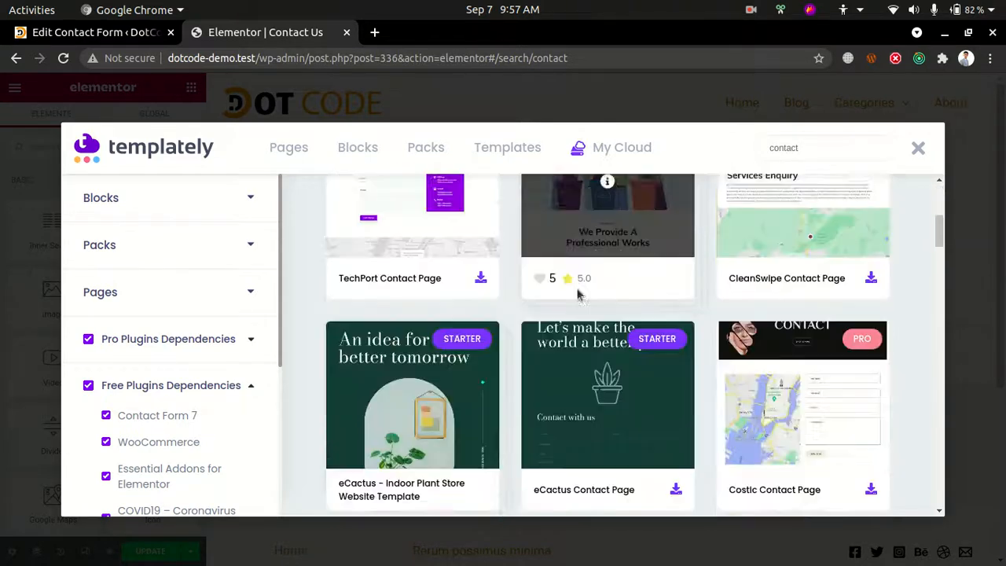
scroll(574, 393, "down", 4)
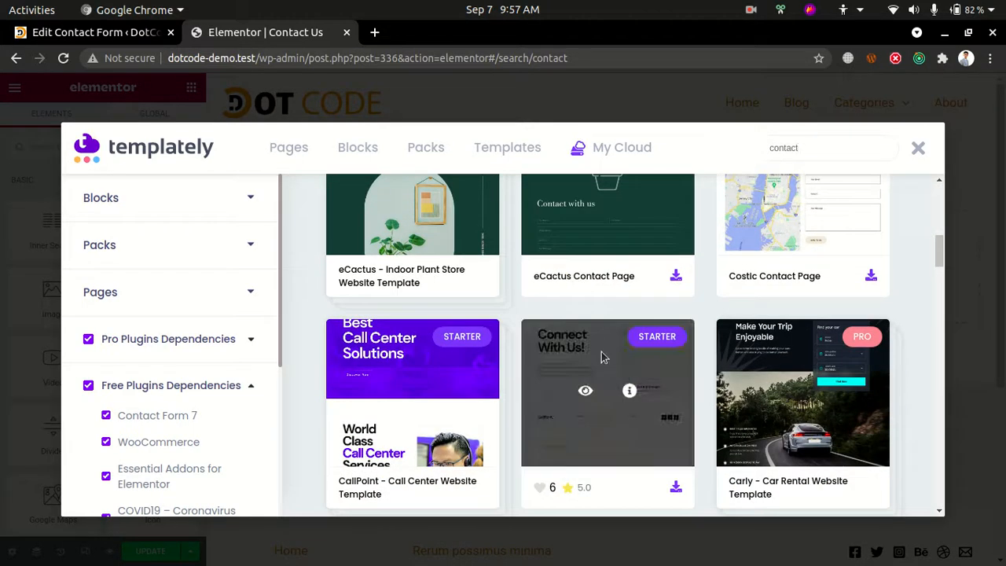
scroll(602, 346, "down", 2)
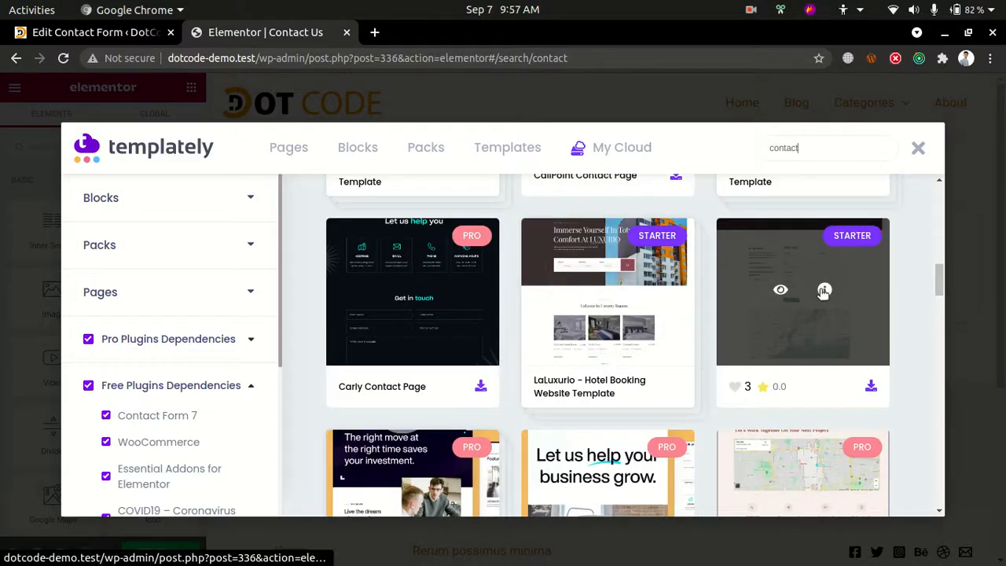
left_click(782, 290)
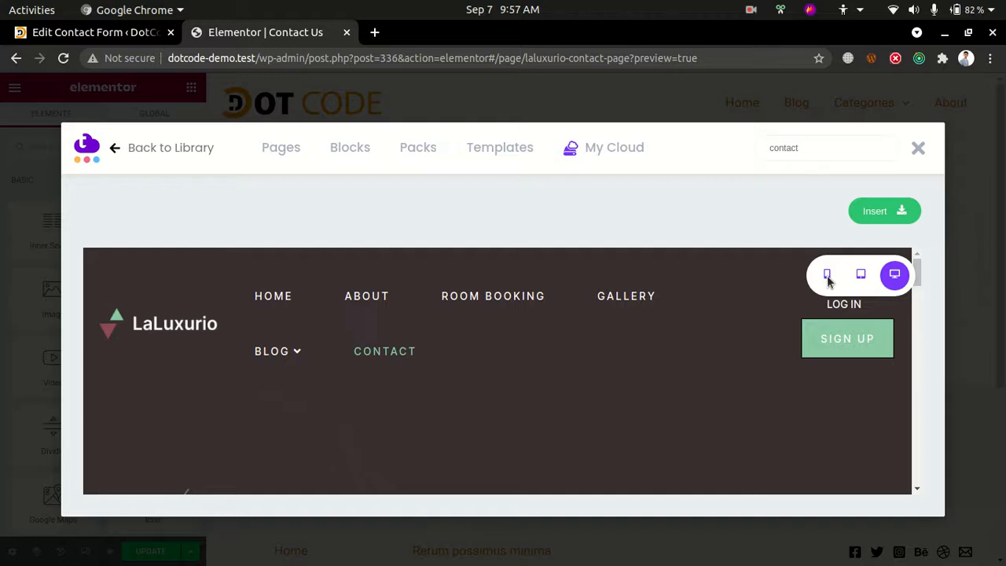
scroll(663, 328, "down", 10)
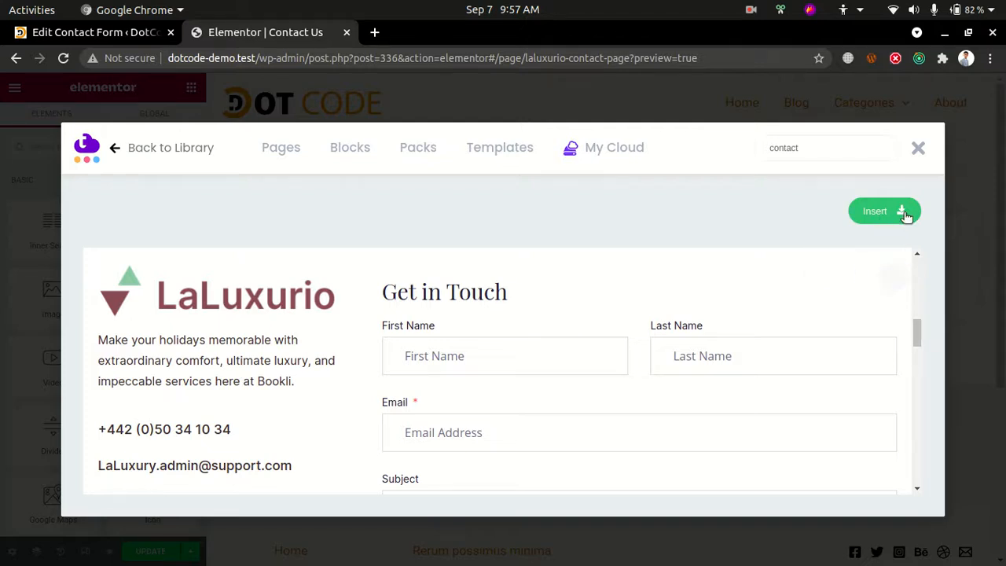
scroll(447, 406, "down", 10)
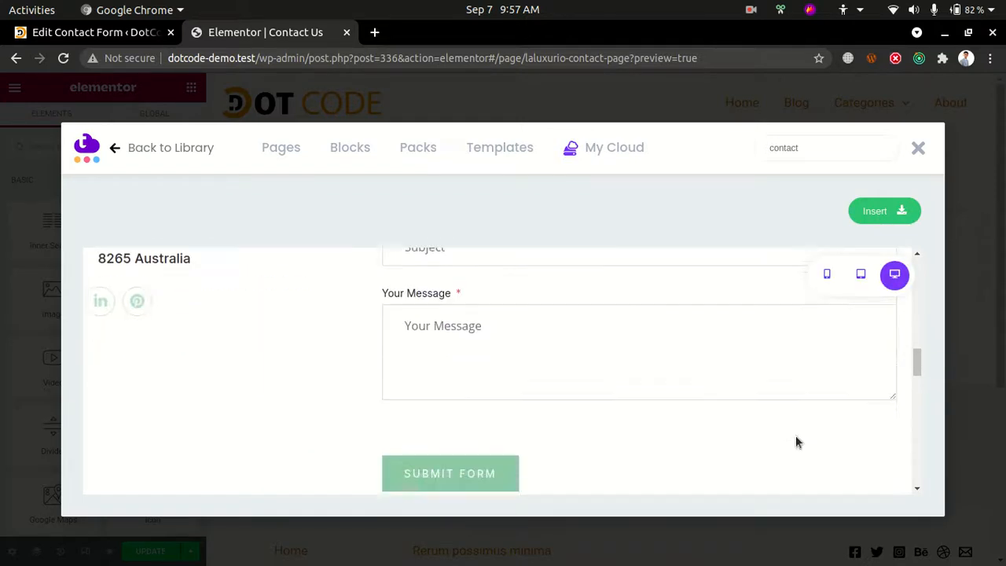
left_click(918, 148)
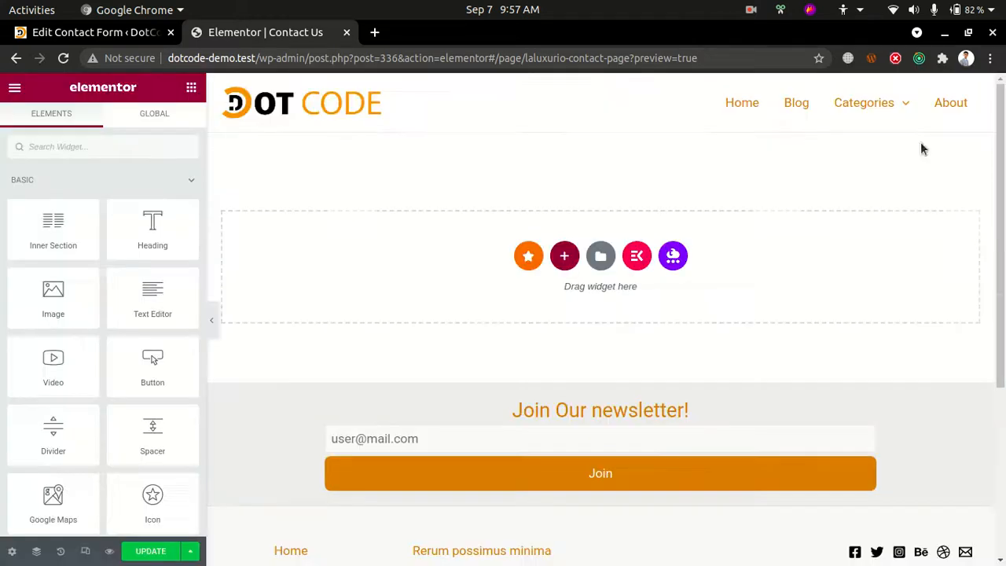
Search the Templately library for "contact" again and insert the LaLuxurio Contact Page template into the Contact Us page
scroll(859, 440, "down", 2)
scroll(859, 440, "up", 2)
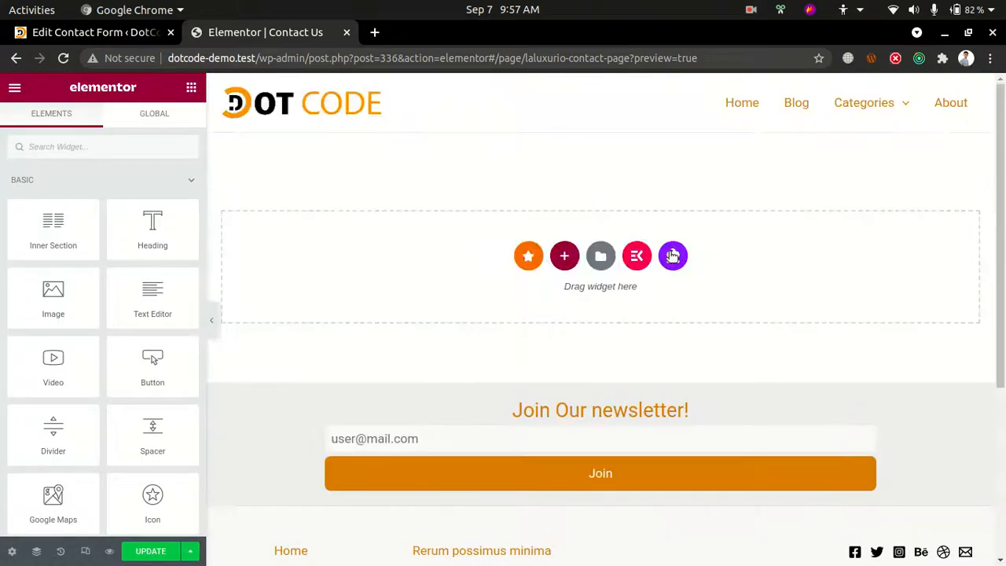
left_click(672, 262)
left_click(775, 146)
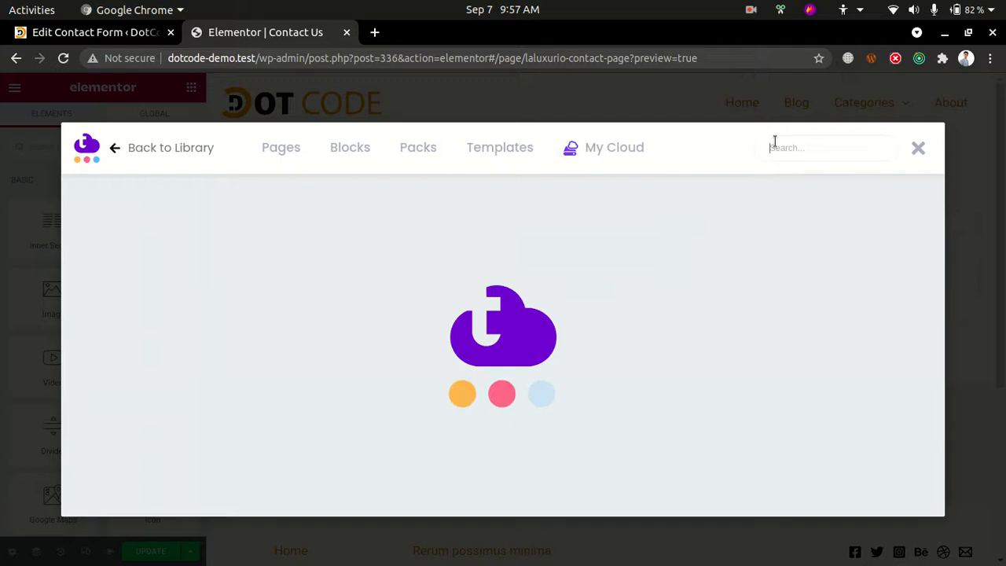
type("contact")
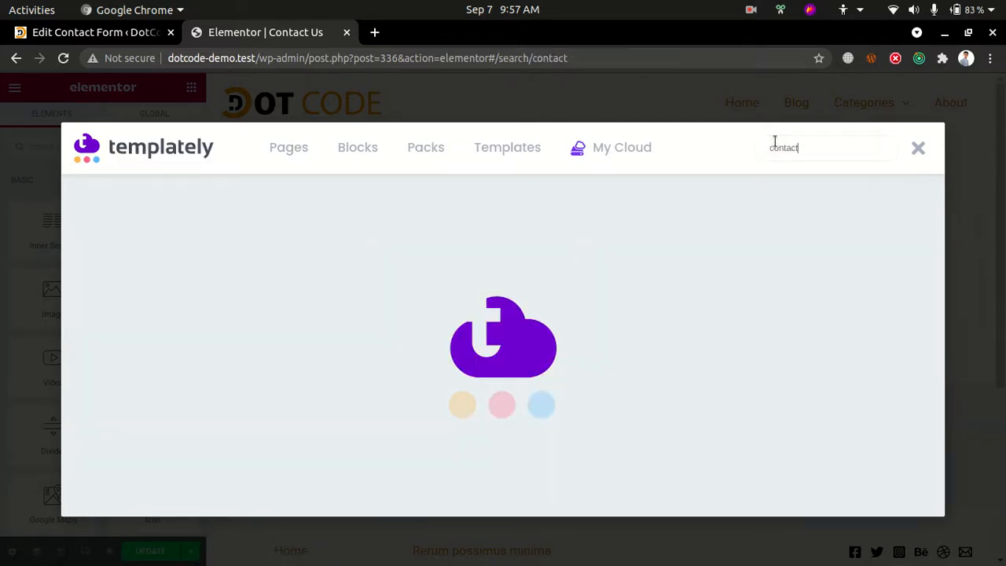
scroll(727, 354, "down", 5)
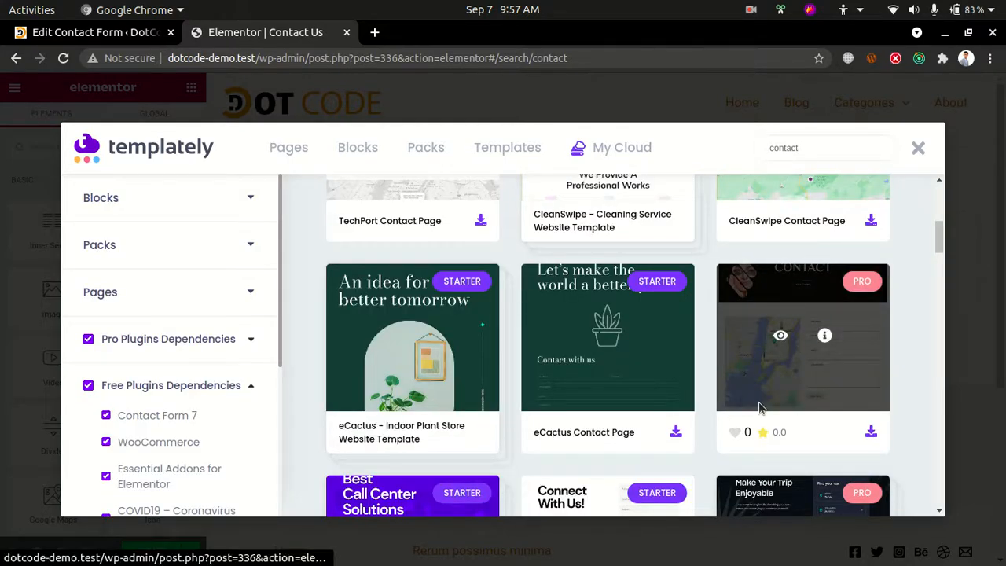
scroll(759, 407, "down", 1)
scroll(759, 408, "down", 4)
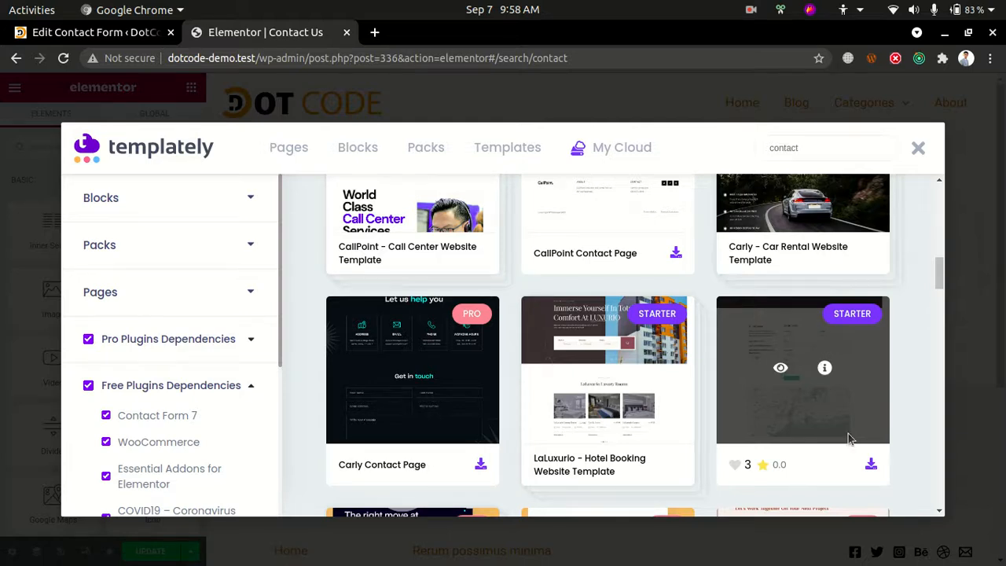
left_click(778, 368)
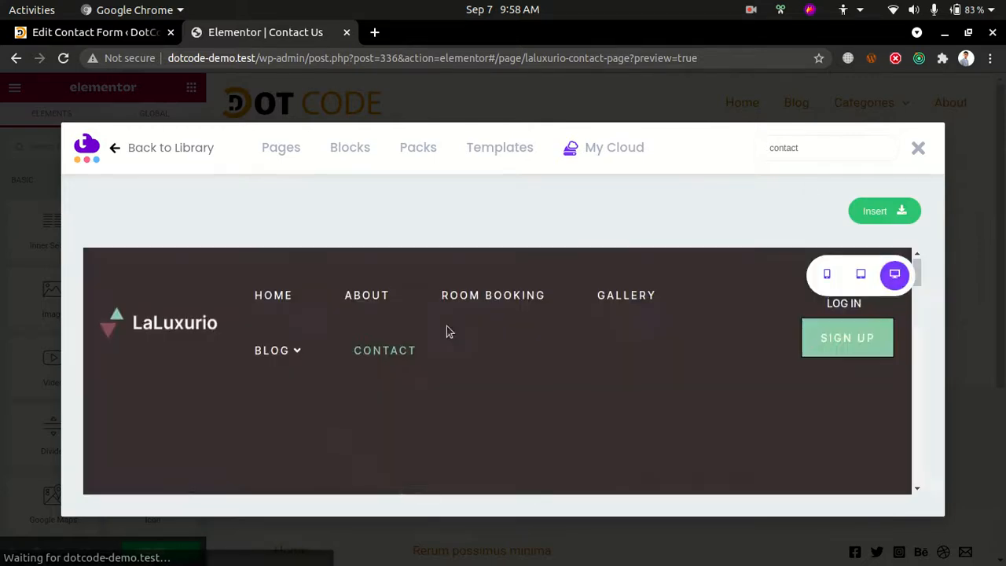
left_click(882, 210)
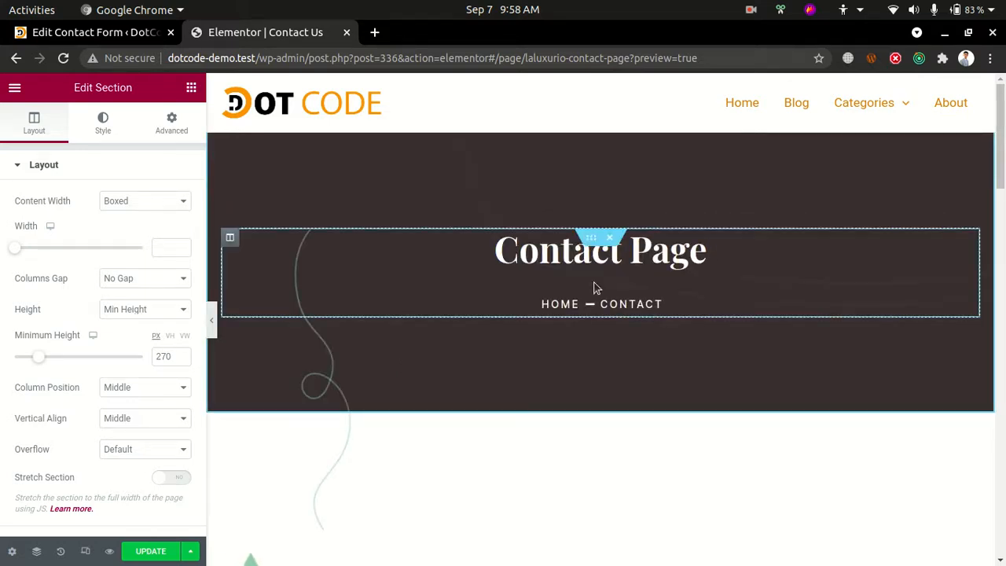
Open the template's Fluent Form widget below Get in Touch and check which forms it offers
scroll(595, 287, "down", 4)
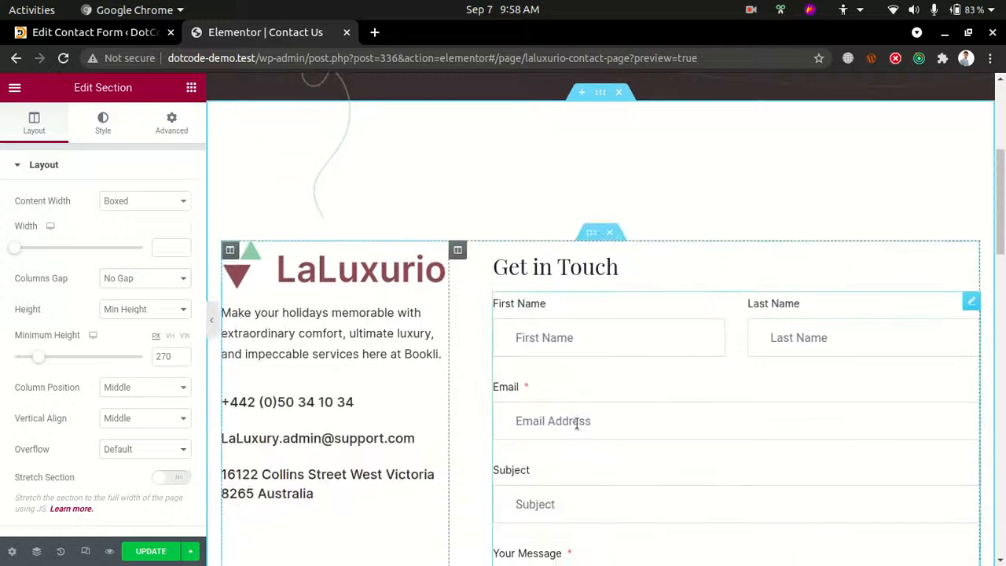
left_click(973, 304)
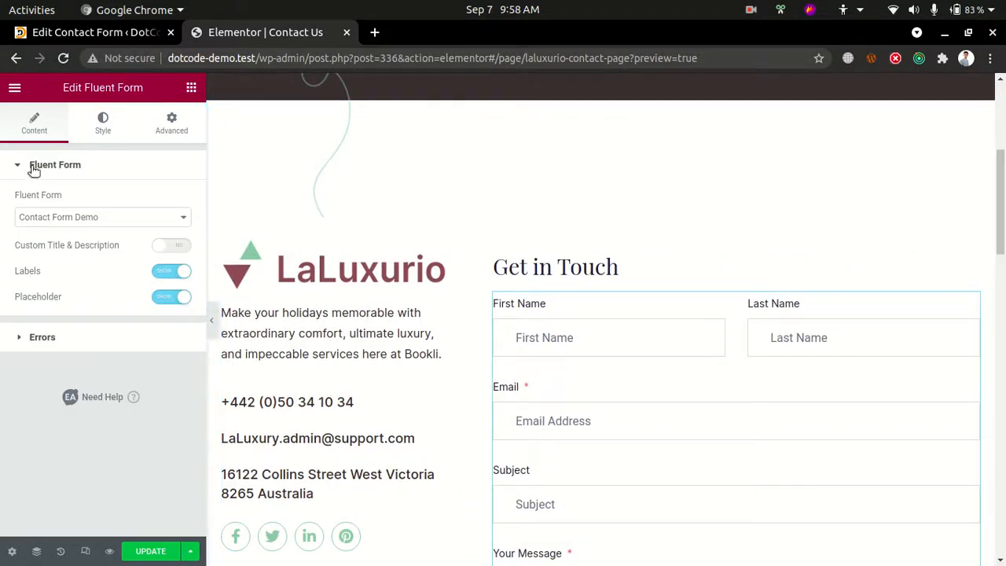
left_click(52, 224)
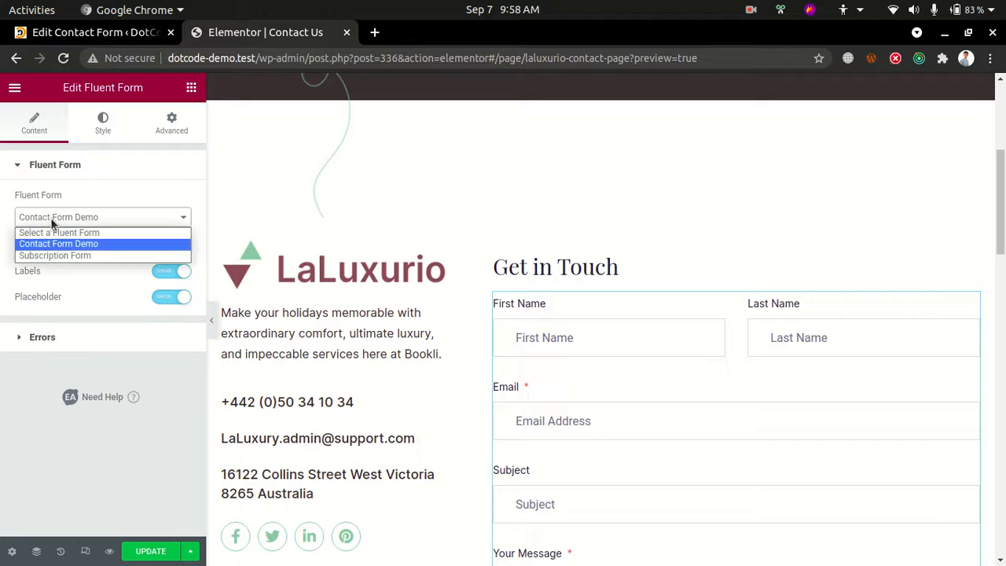
left_click(51, 222)
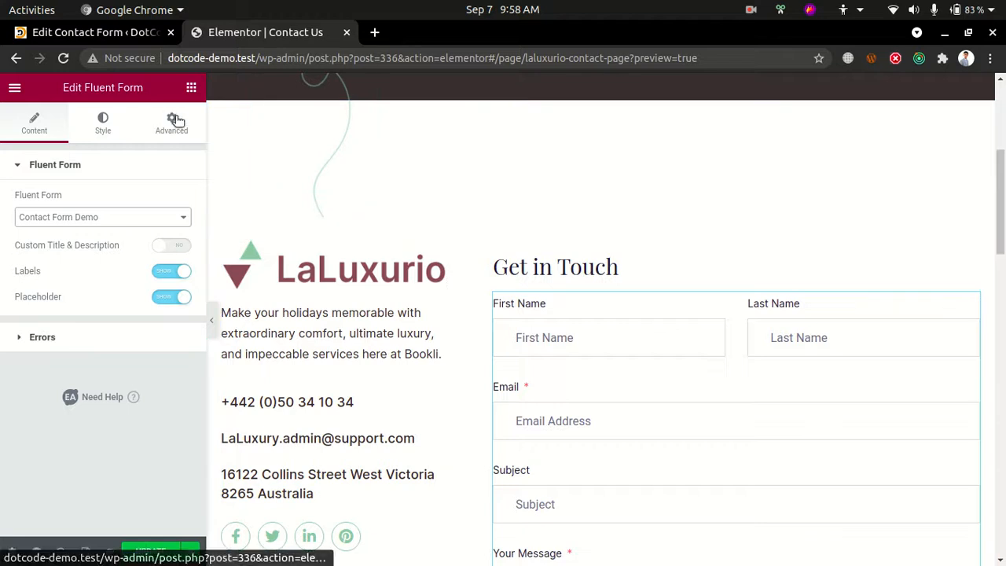
Search the widgets for "contact", add a Contact Form 7 widget under the Get in Touch heading, and set its form to Contact form 1
left_click(191, 88)
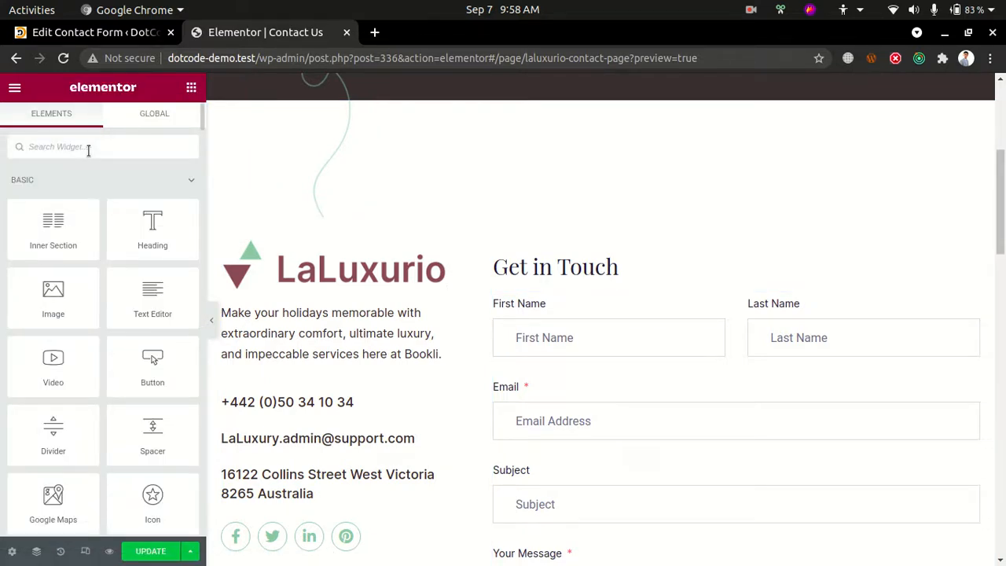
left_click(88, 147)
type("contacto")
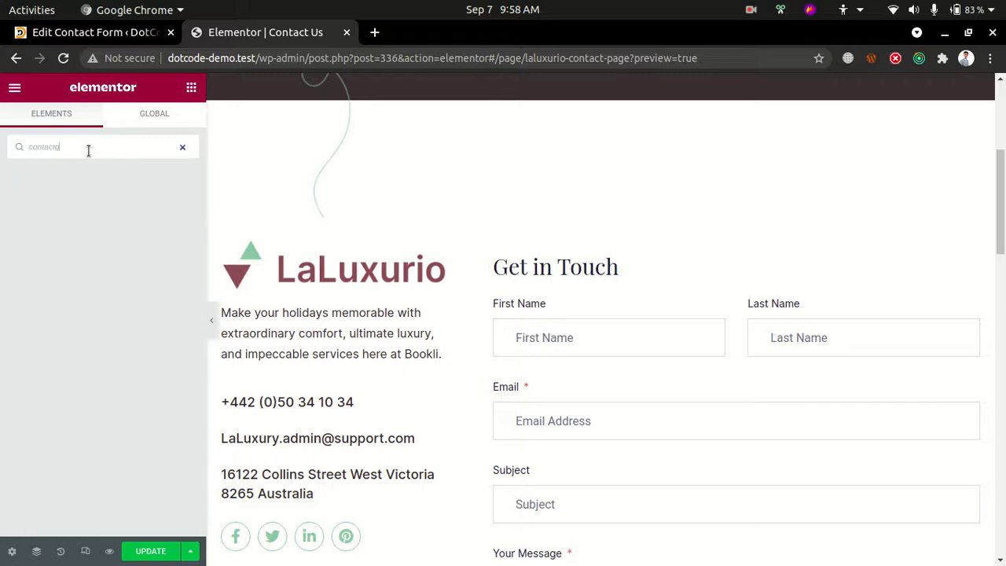
key("BackSpace")
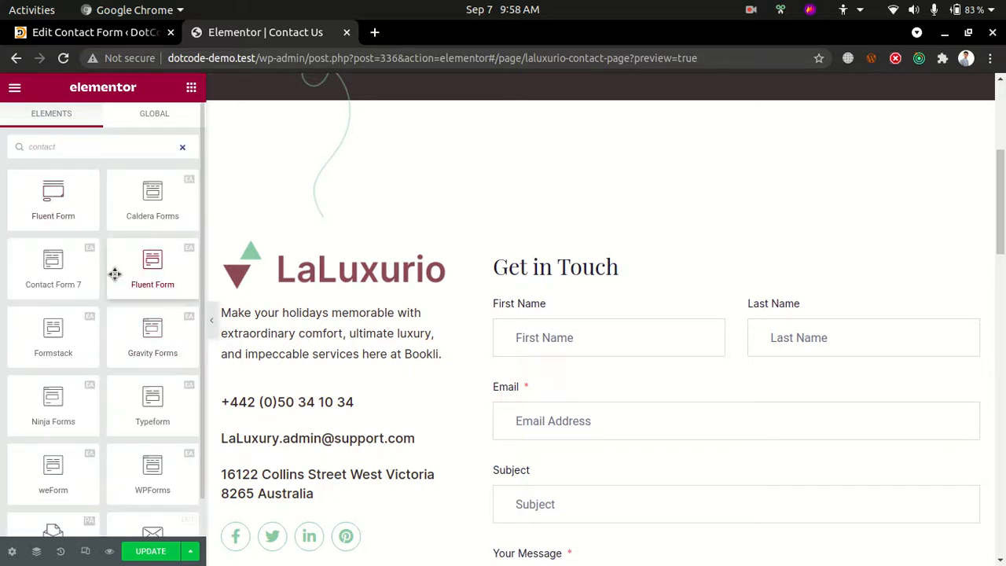
left_click_drag(44, 279, 562, 294)
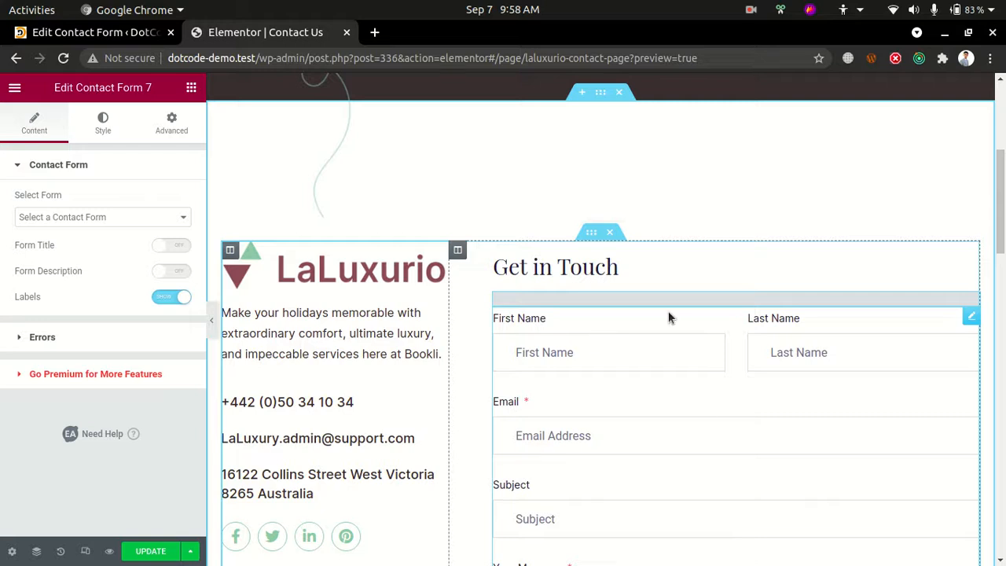
left_click(141, 219)
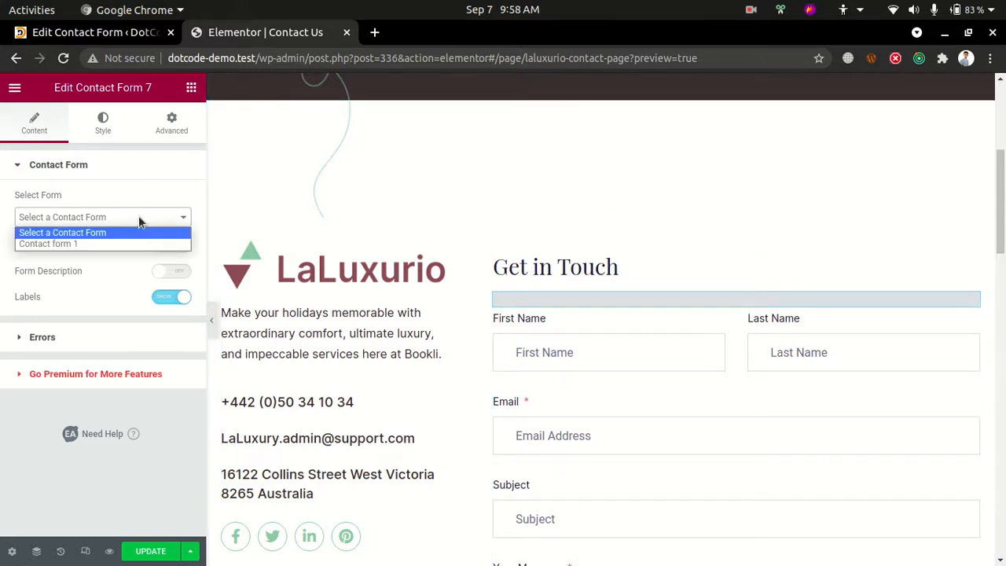
left_click(80, 244)
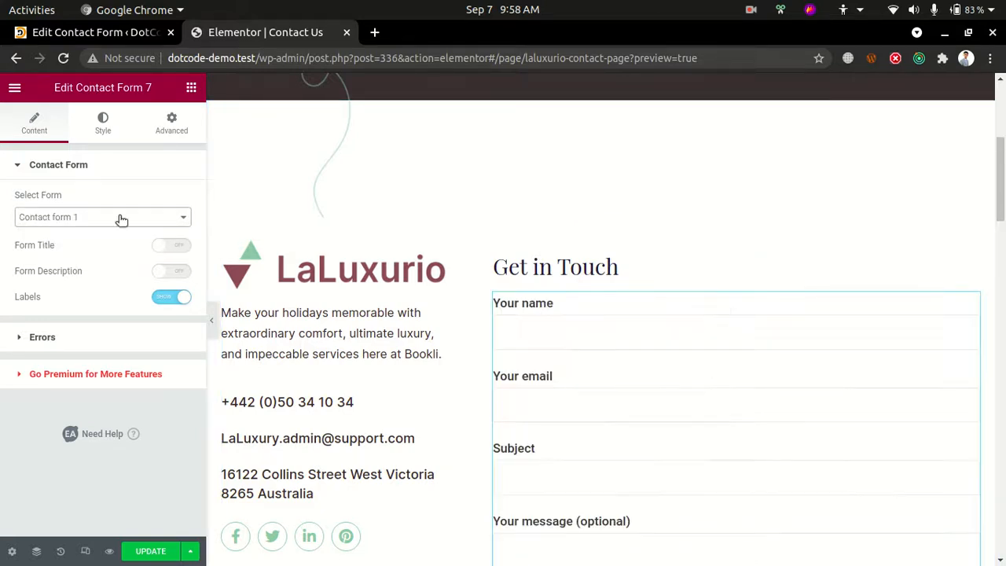
Try the labels, form description and form title options of the Contact Form 7 widget
left_click(168, 297)
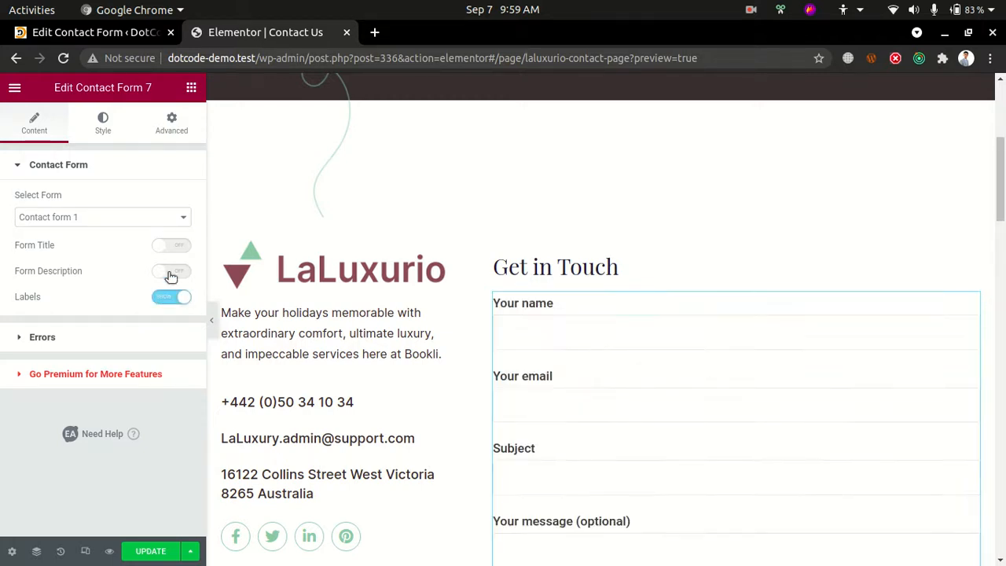
left_click(169, 271)
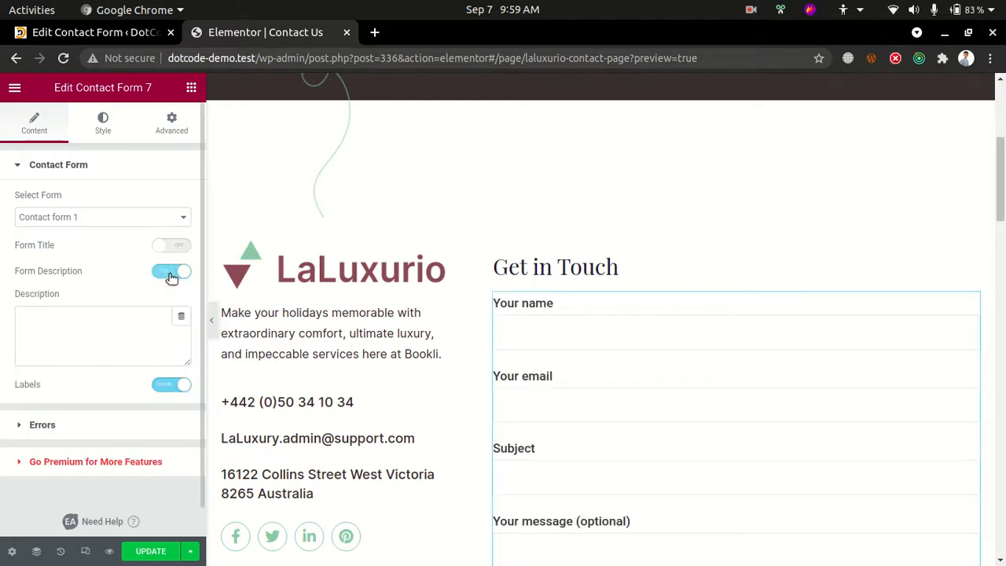
left_click(172, 275)
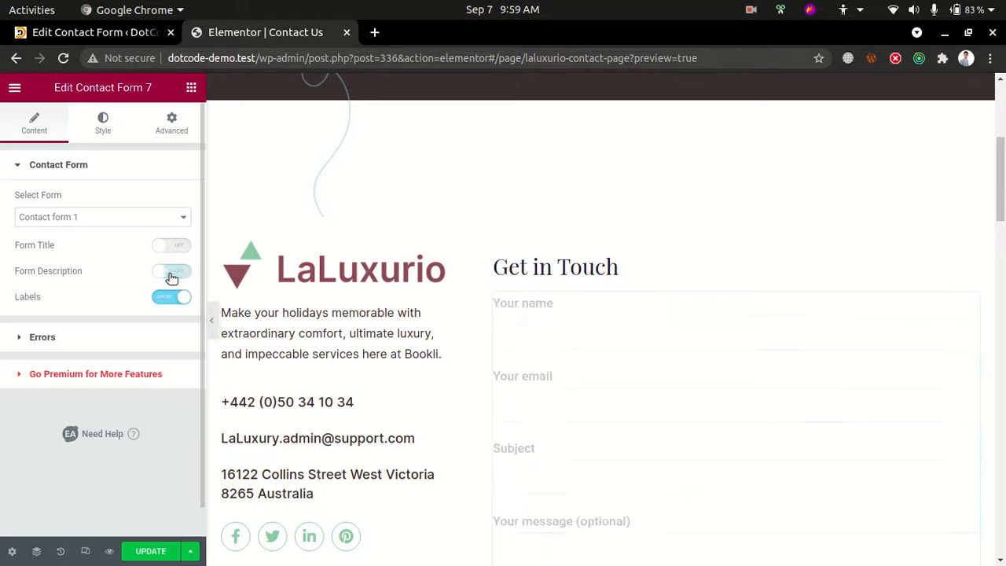
left_click(174, 246)
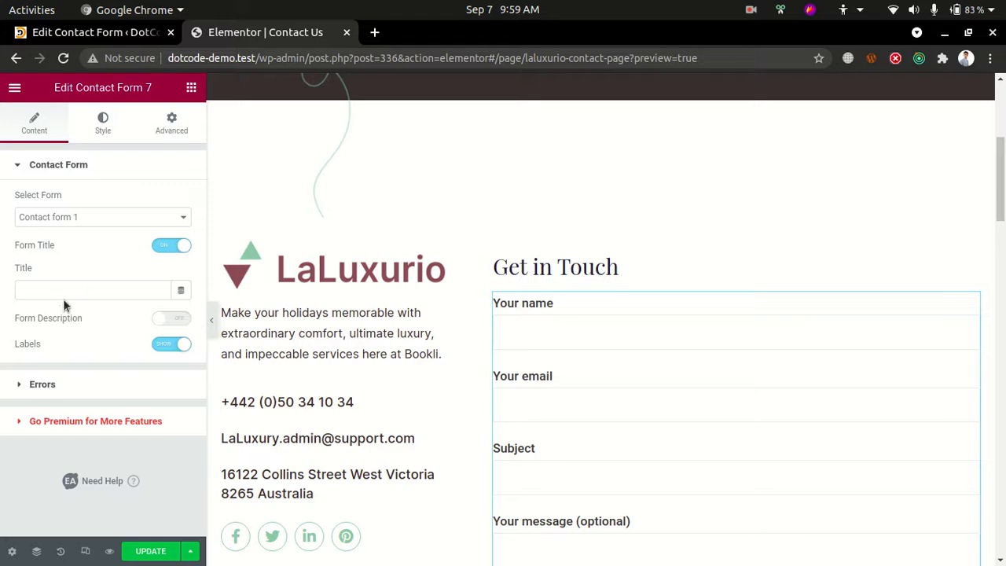
left_click(73, 289)
left_click(175, 246)
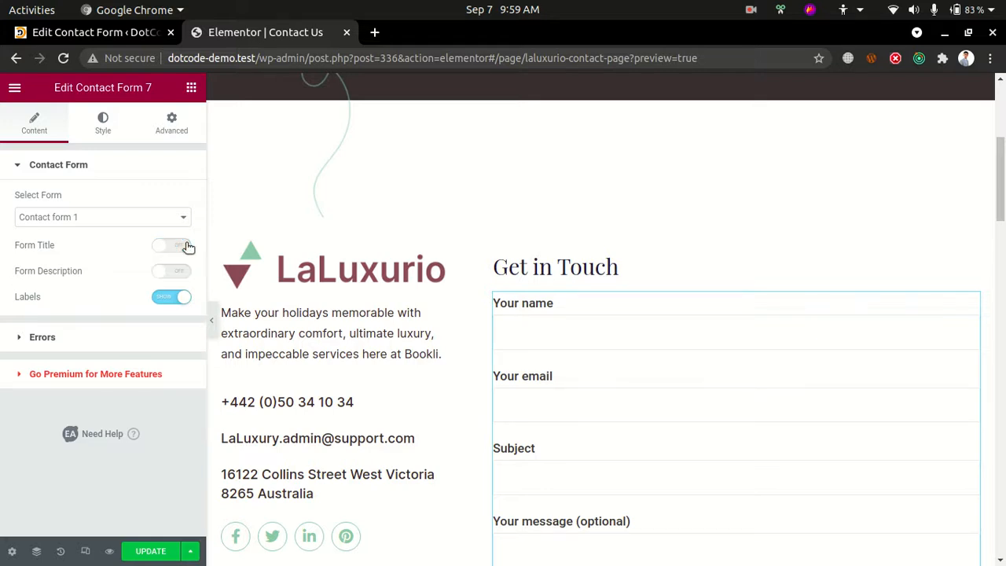
Check the error message and validation error options of the Contact Form 7 widget
left_click(67, 340)
left_click(139, 242)
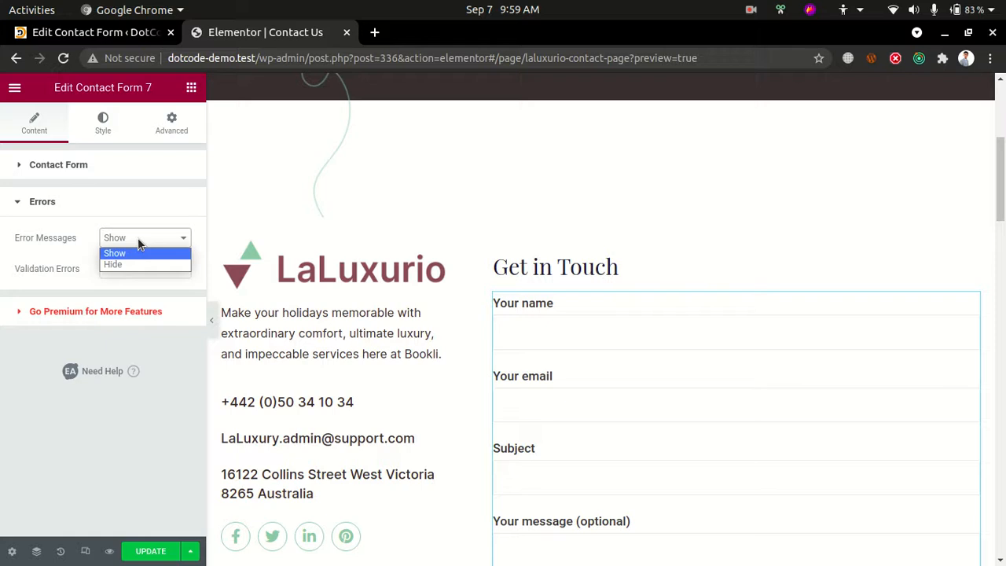
left_click(138, 242)
left_click(138, 268)
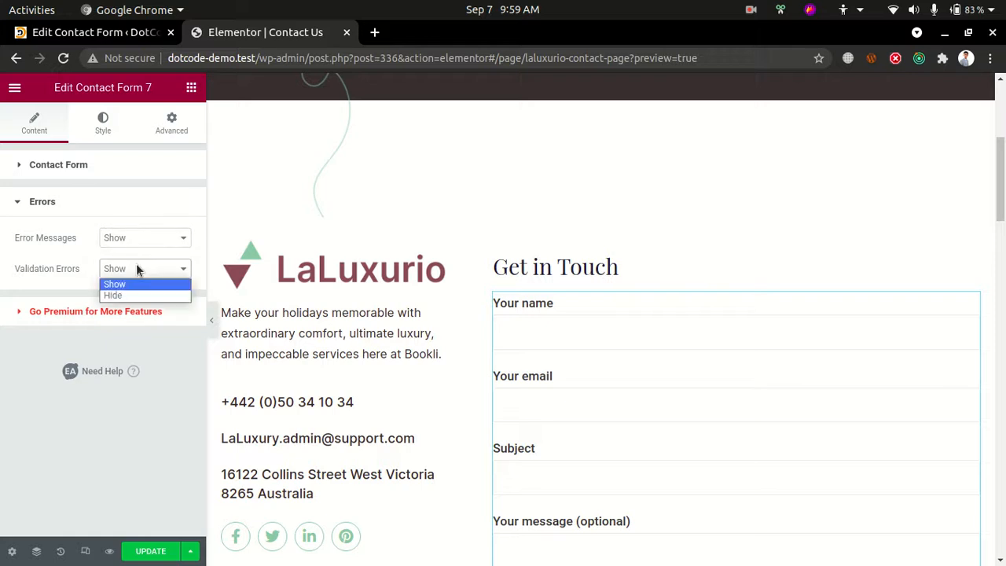
left_click(138, 269)
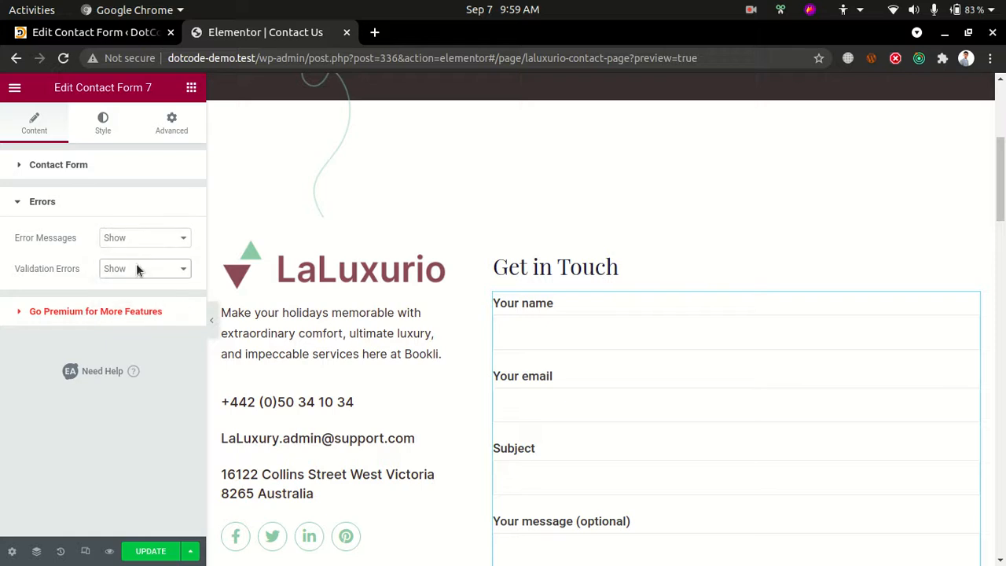
Review the Contact Form 7 fields and the Fluent Form below them, and check the Fluent Form widget's available actions
scroll(685, 319, "down", 5)
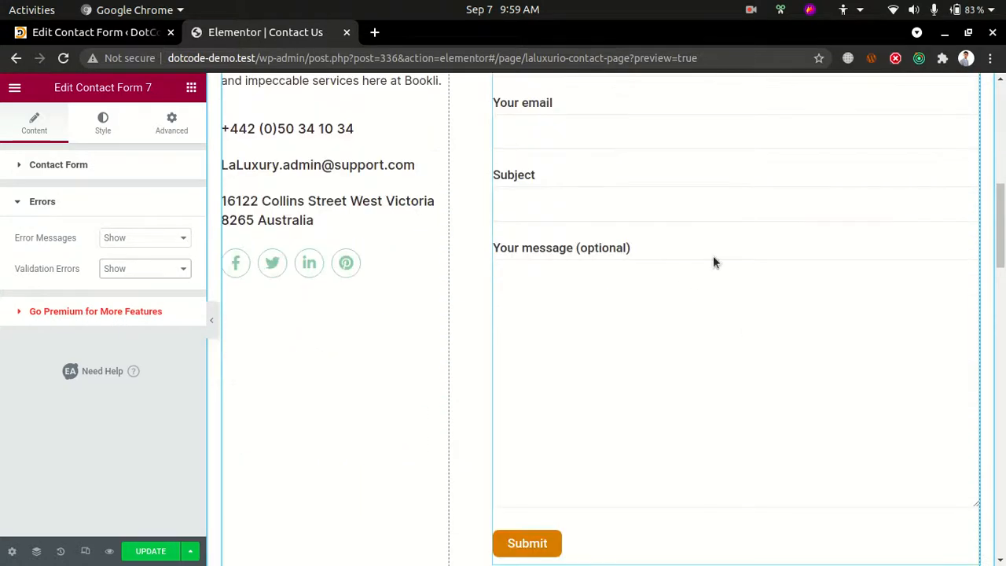
scroll(659, 352, "down", 2)
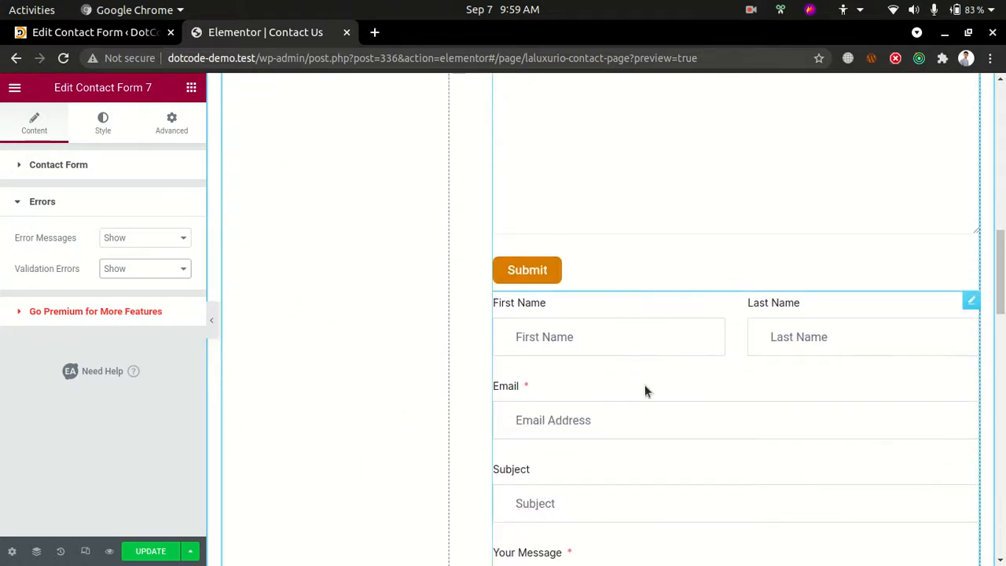
scroll(652, 397, "up", 2)
scroll(680, 413, "down", 3)
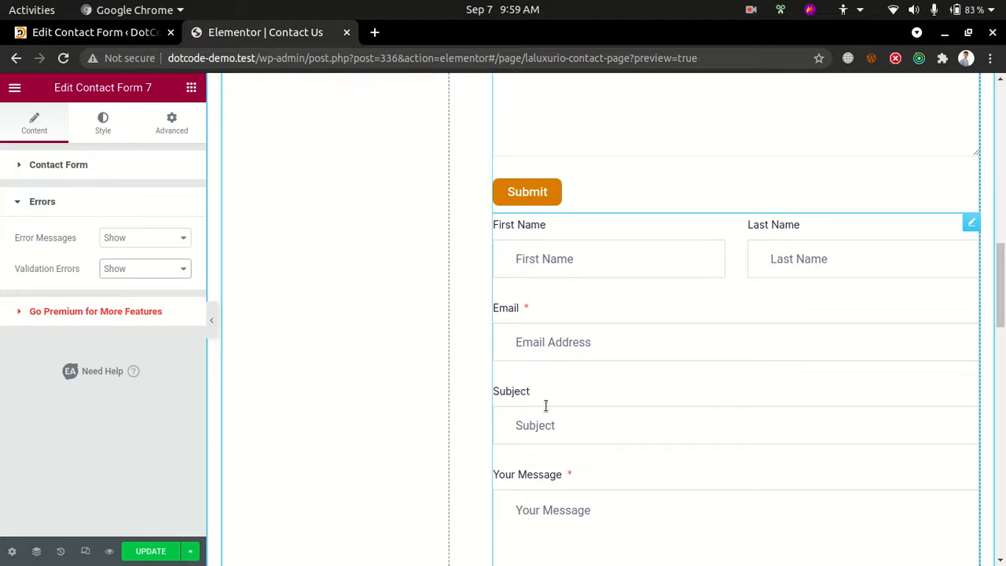
left_click(972, 225)
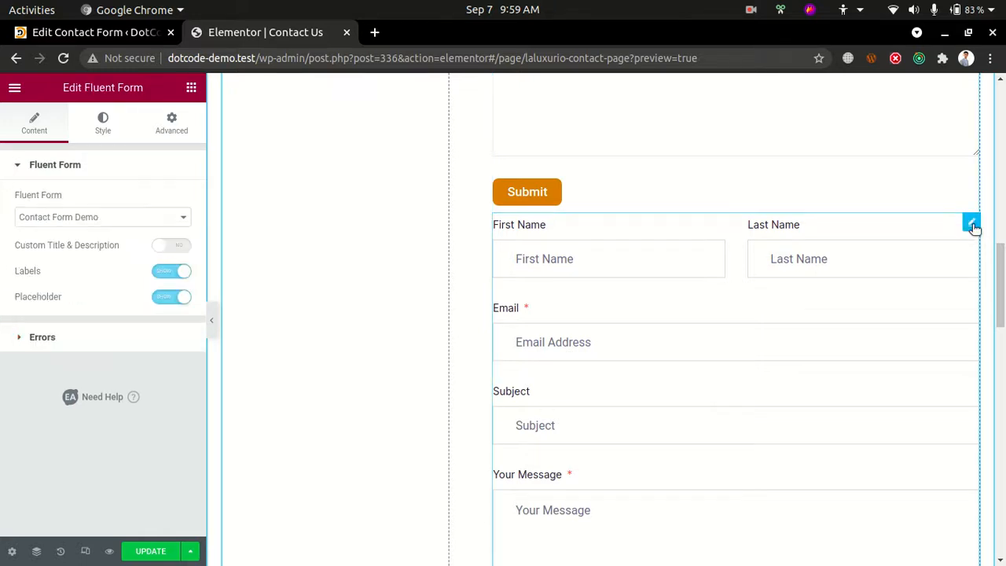
right_click(971, 227)
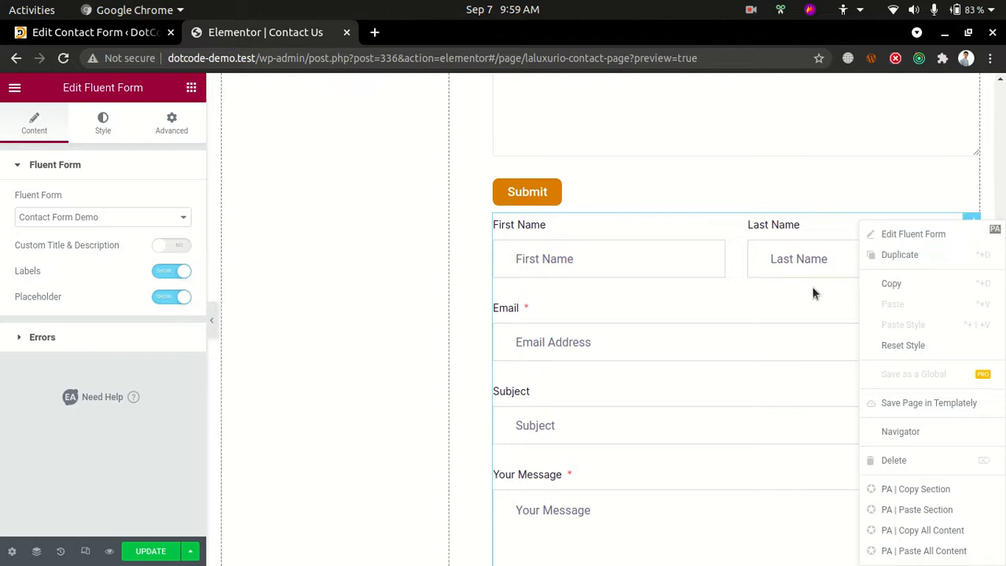
left_click(790, 324)
Update the page and open dotcode-demo.test/contact-us in a new browser tab
left_click(132, 550)
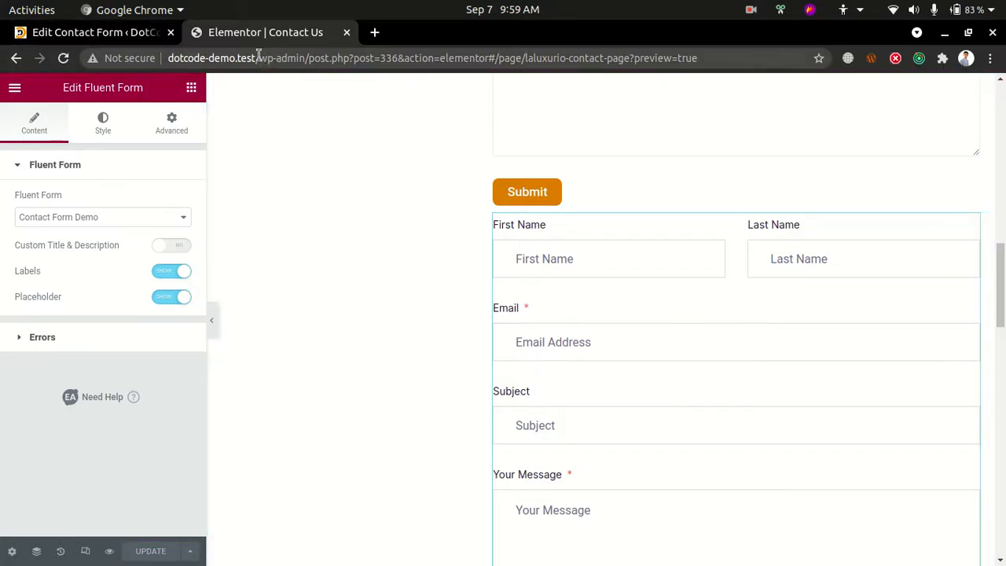
left_click_drag(439, 57, 671, 57)
key("BackSpace")
key("BackSpace")
key("BackSpace")
key("BackSpace")
key("BackSpace")
key("BackSpace")
key("BackSpace")
key("BackSpace")
key("BackSpace")
key("BackSpace")
key("BackSpace")
key("BackSpace")
key("BackSpace")
key("BackSpace")
key("BackSpace")
key("BackSpace")
key("BackSpace")
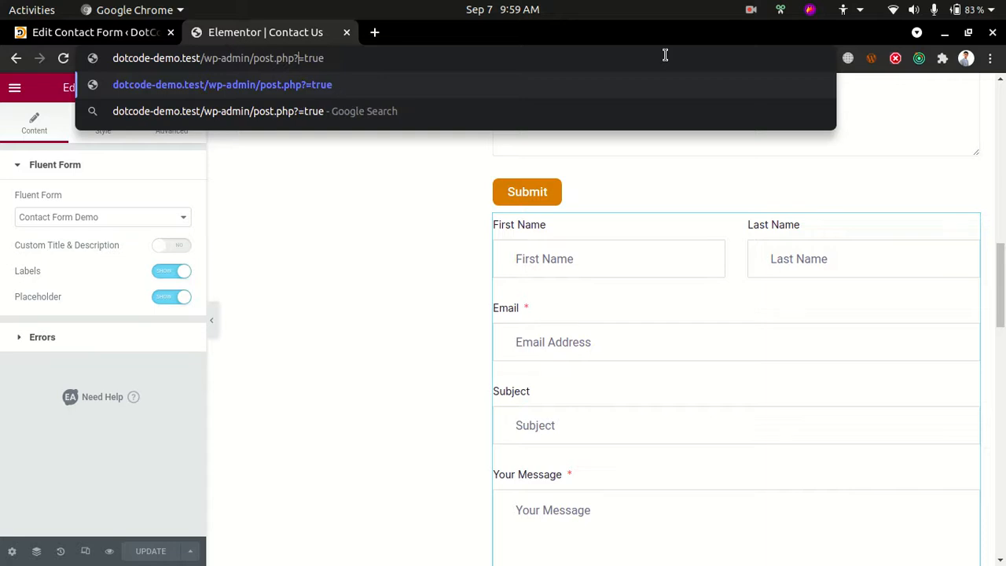
key("BackSpace")
key("BackSpace")
key("BackSpace")
key("BackSpace")
key("BackSpace")
key("BackSpace")
key("BackSpace")
key("BackSpace")
key("BackSpace")
key("BackSpace")
key("BackSpace")
key("BackSpace")
key("BackSpace")
key("BackSpace")
key("BackSpace")
key("Delete")
key("Delete")
key("Delete")
key("Delete")
key("Delete")
key("BackSpace")
key("BackSpace")
key("BackSpace")
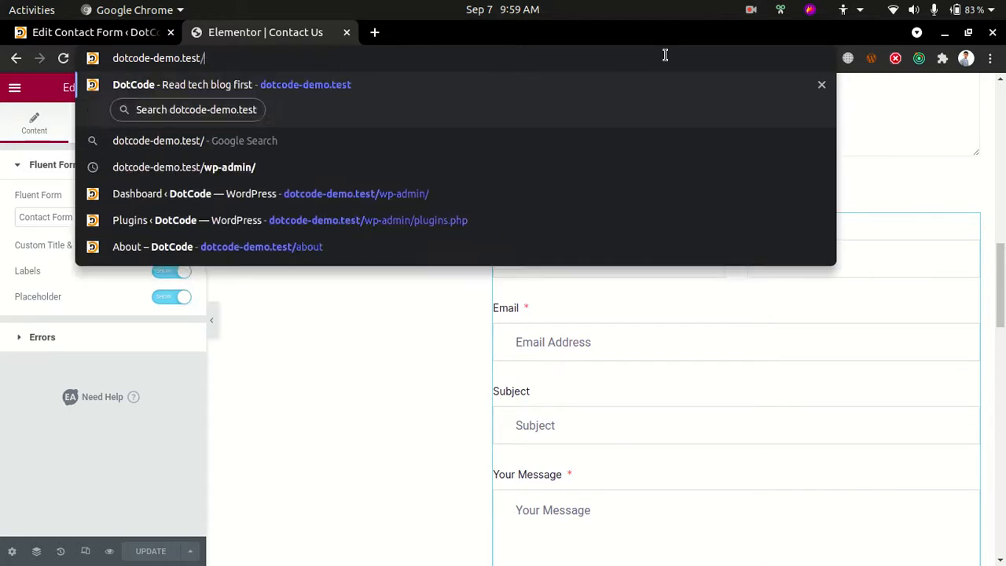
type("contact-u")
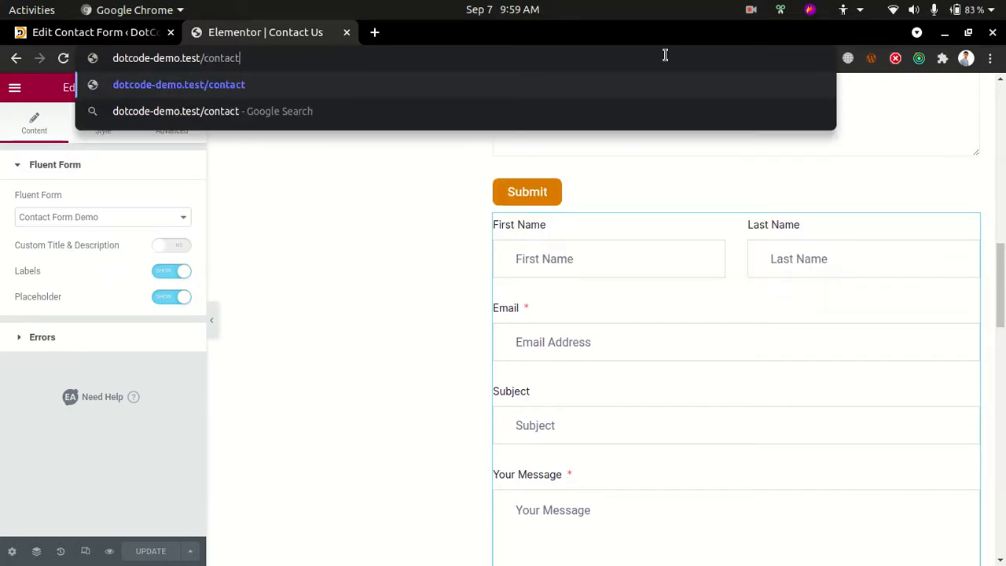
type("s")
key("alt+Return")
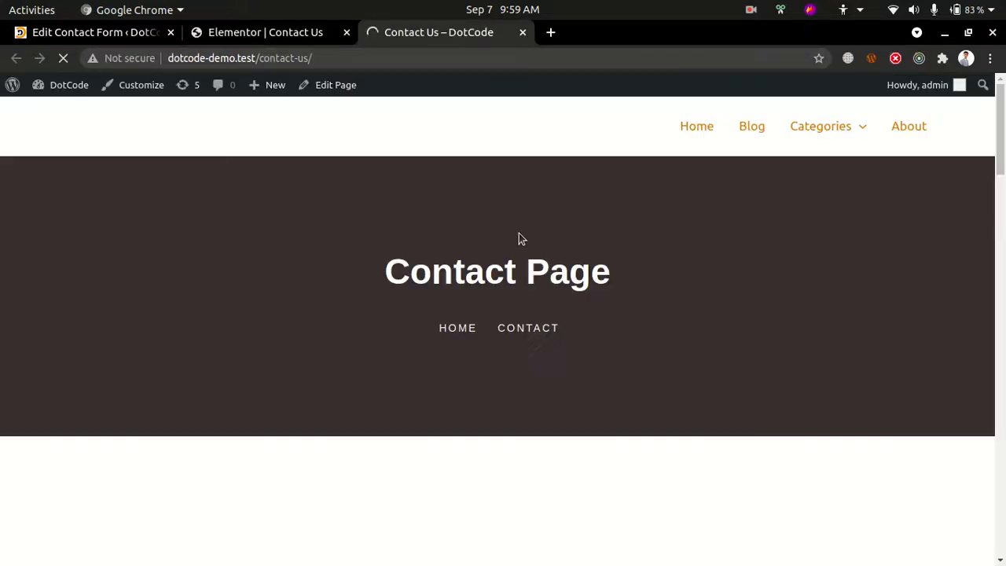
Examine the published Contact Us page, comparing the Contact Form 7 form with the Fluent Form beneath it
scroll(593, 273, "down", 5)
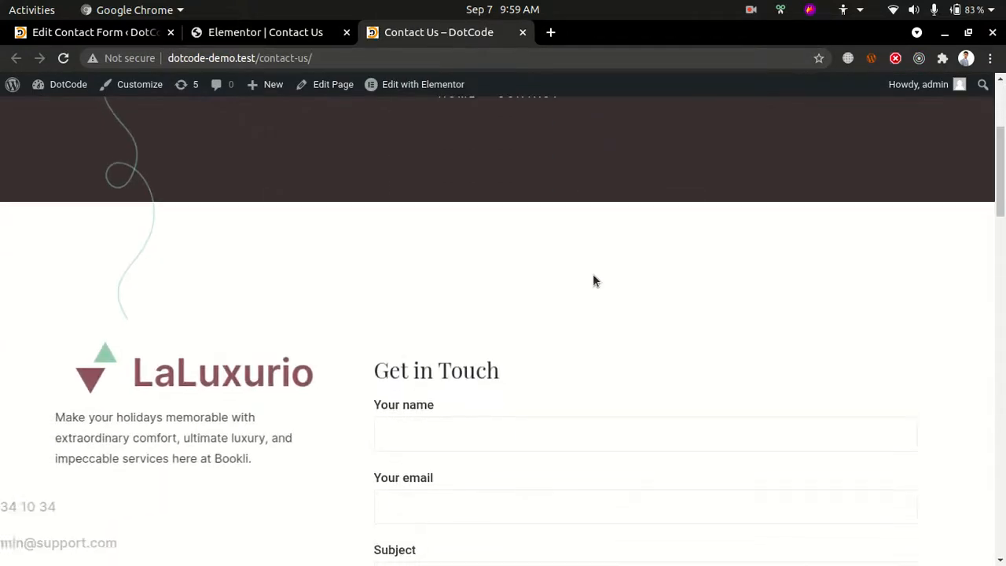
scroll(592, 273, "down", 7)
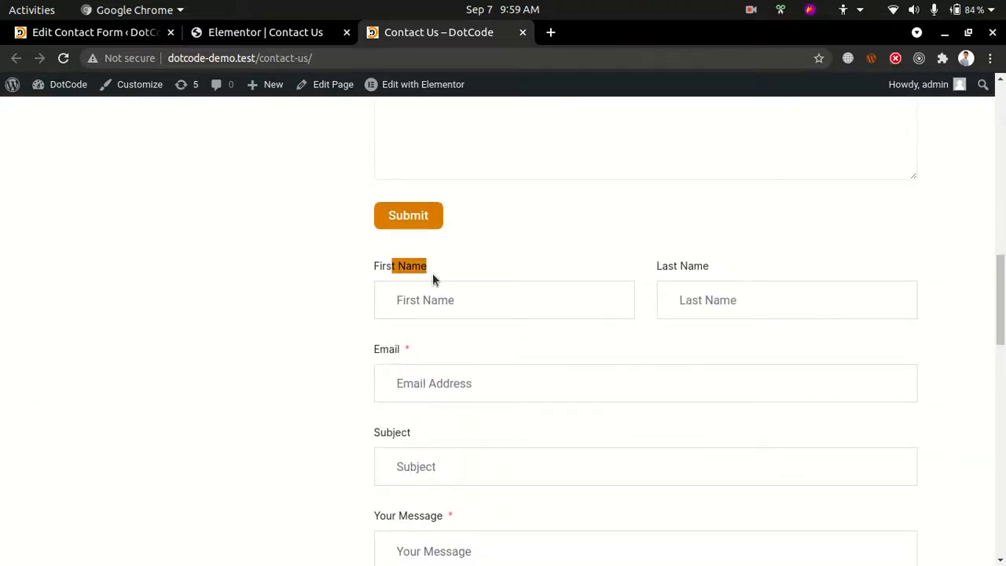
left_click_drag(432, 273, 487, 412)
left_click(222, 312)
scroll(223, 313, "up", 11)
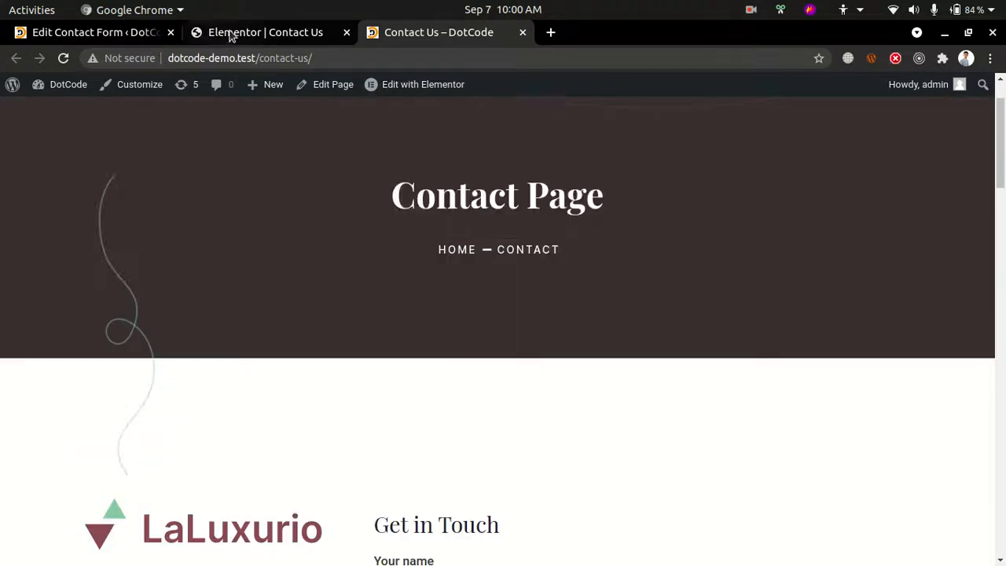
Return to the Elementor editor and check the Fluent Form widget's entrance animation and animation duration under Motion Effects
left_click(232, 37)
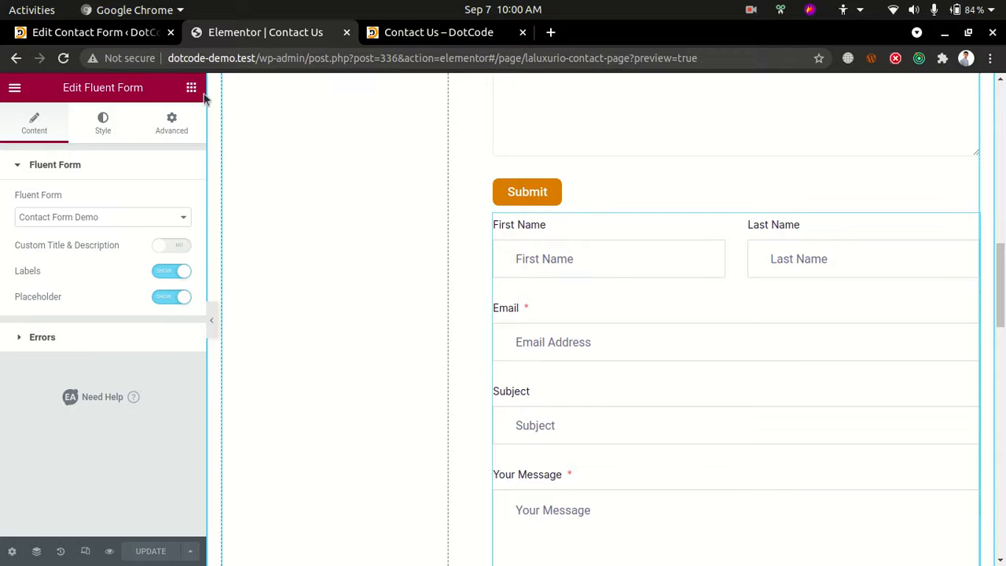
left_click(167, 115)
scroll(75, 404, "down", 2)
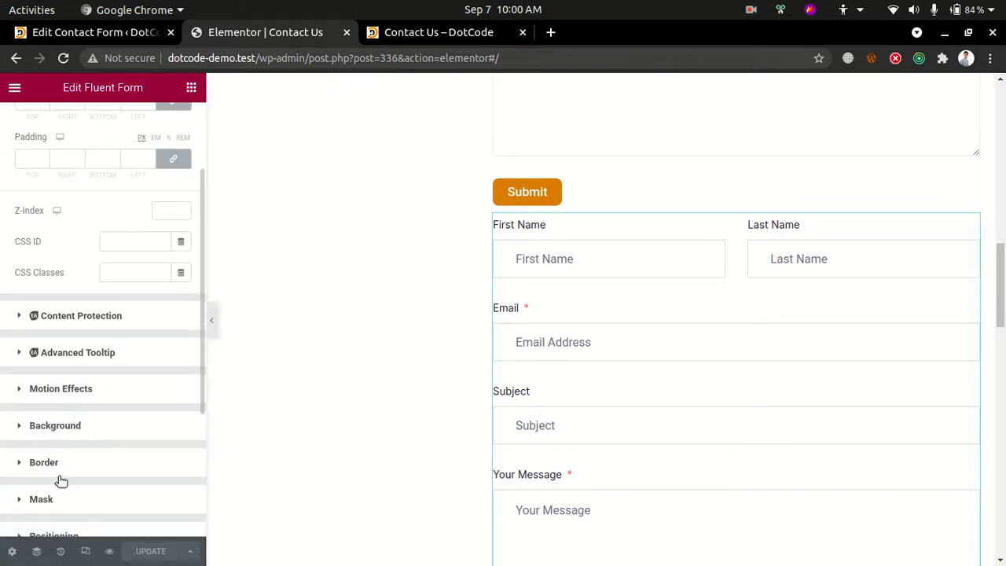
scroll(37, 496, "down", 2)
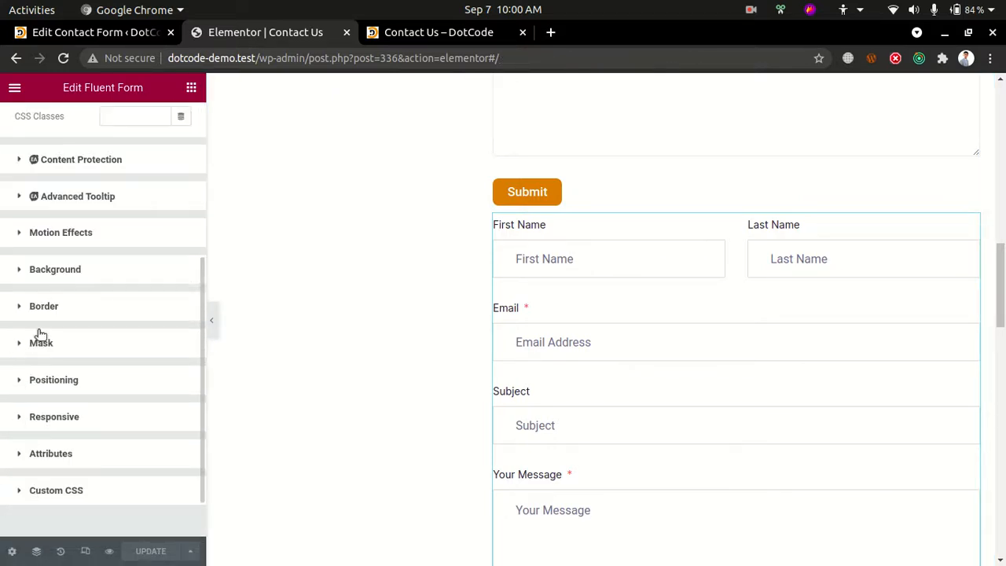
left_click(60, 238)
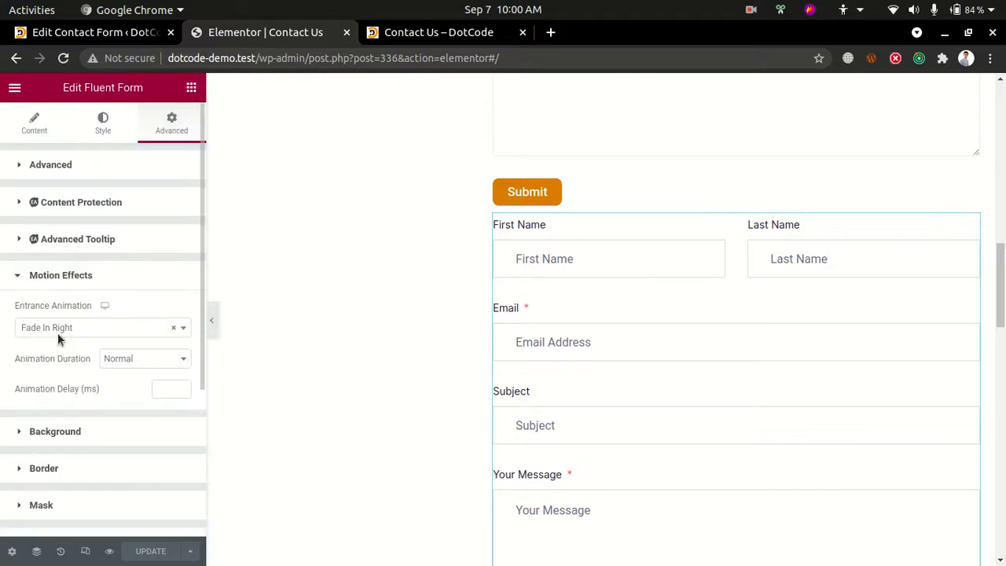
scroll(58, 338, "down", 1)
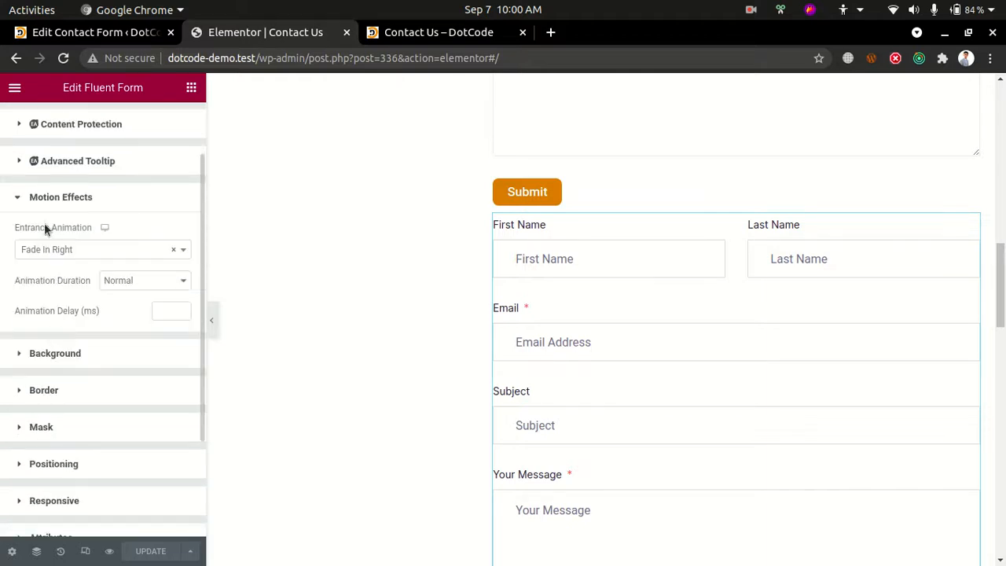
left_click(127, 280)
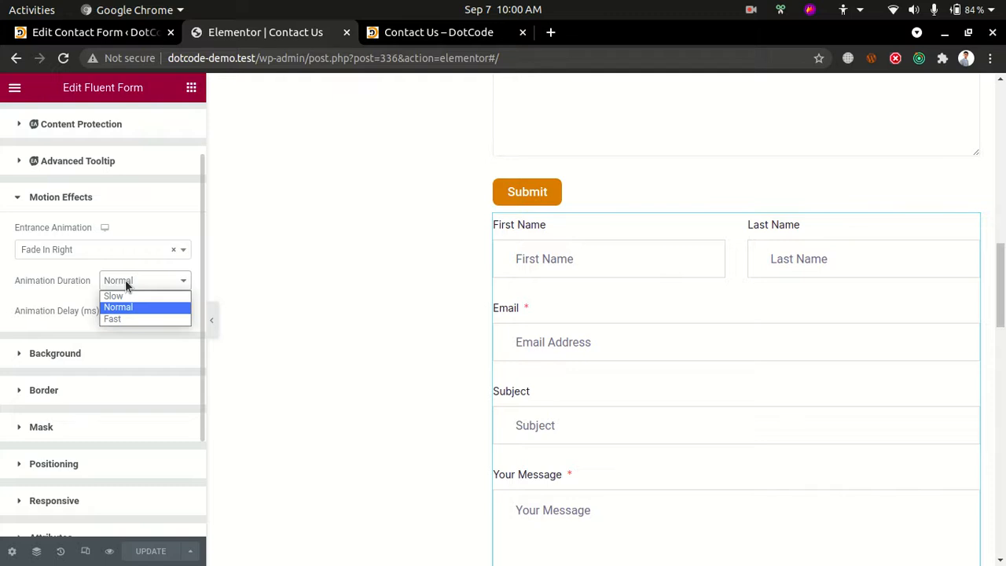
left_click(125, 280)
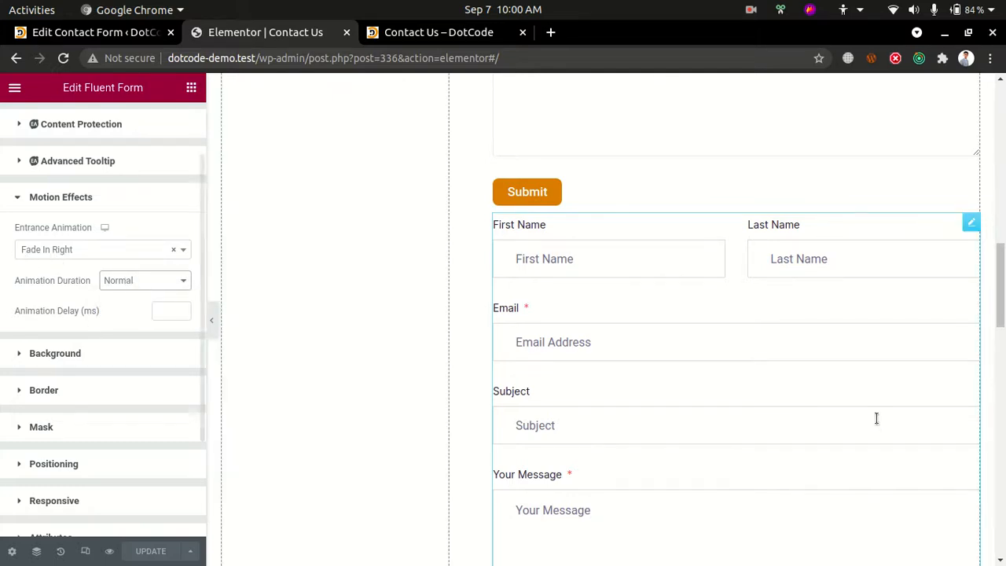
Set the entrance animation of the Contact Form 7 widget under Get in Touch to Fade In Right
scroll(878, 373, "up", 6)
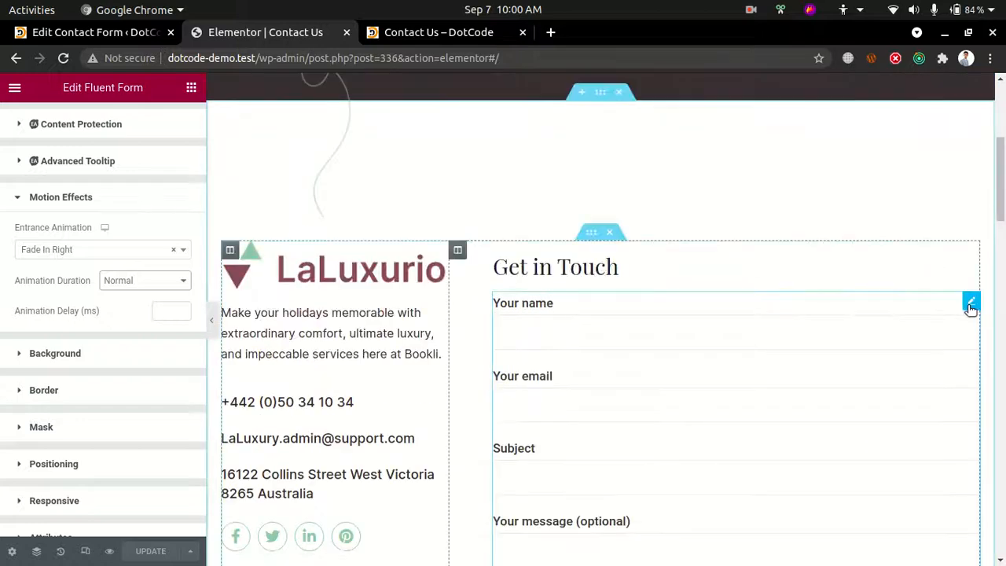
left_click(963, 311)
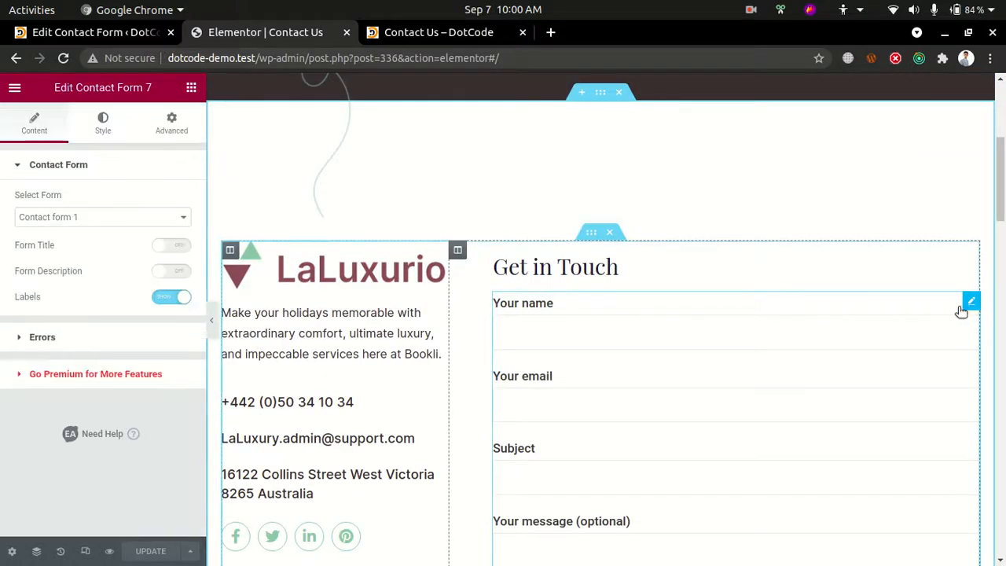
left_click(170, 123)
scroll(83, 370, "down", 3)
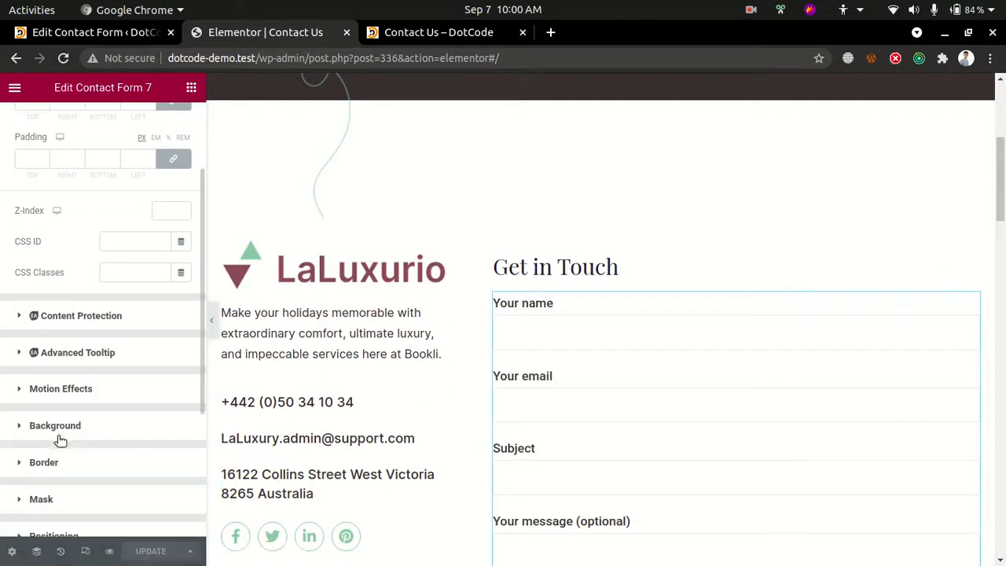
left_click(48, 388)
left_click(67, 334)
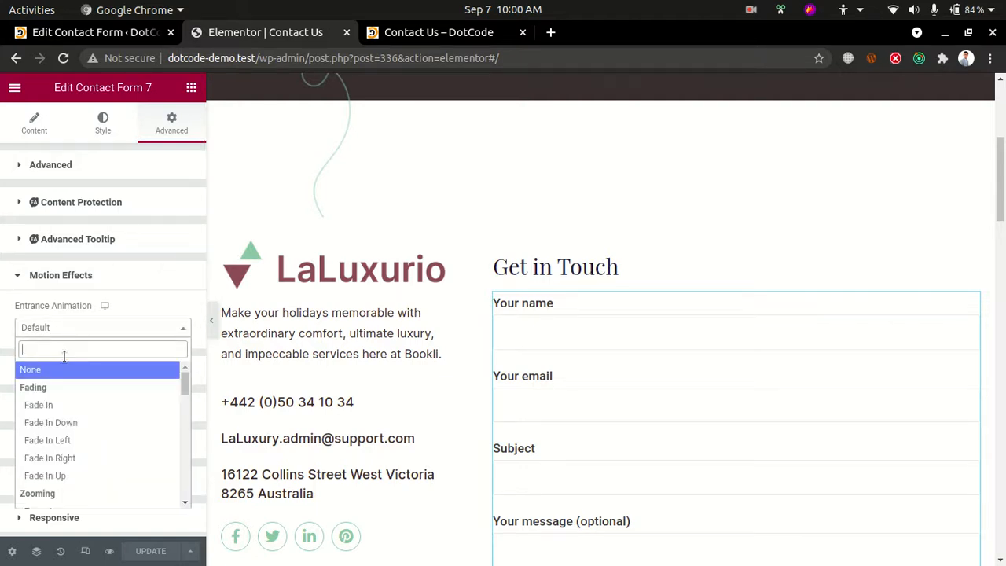
type("fade in ri")
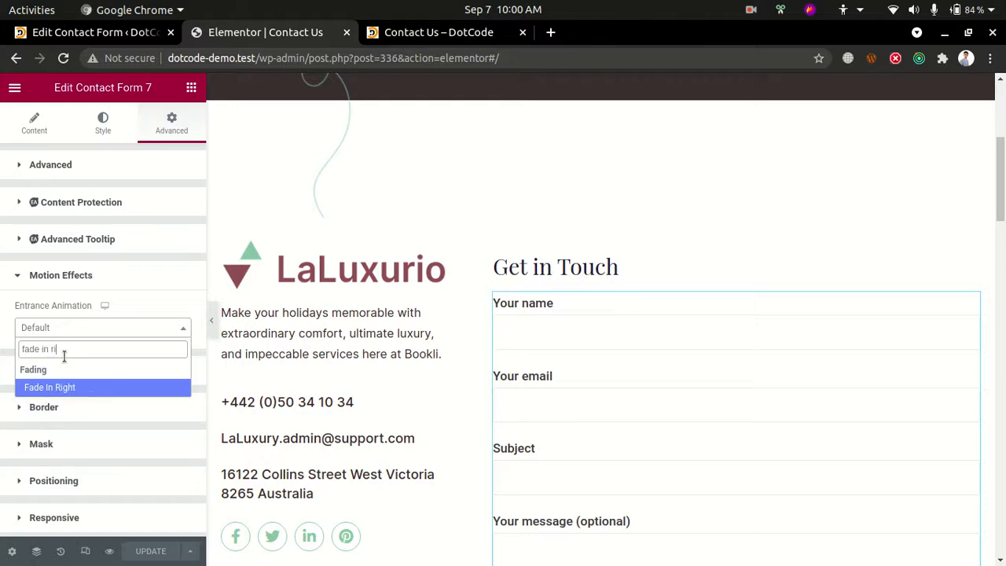
key("Return")
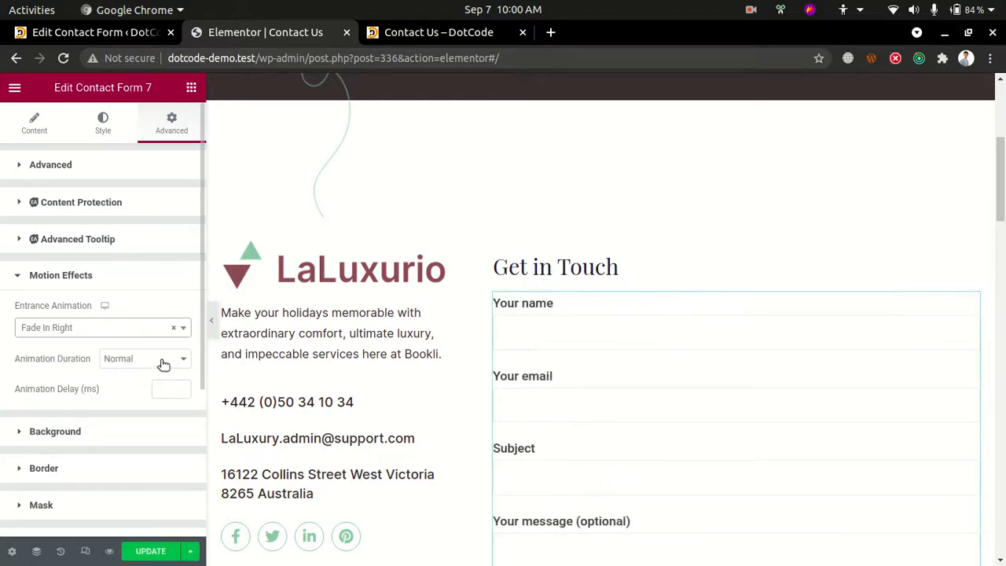
Delete the Fluent Form widget beneath the Contact Form 7 form
scroll(768, 348, "down", 10)
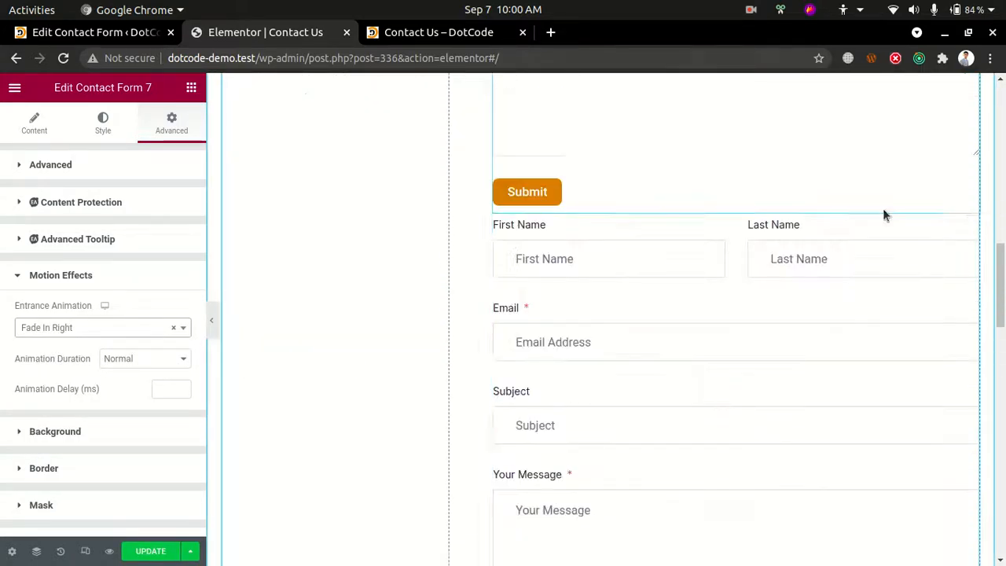
left_click(970, 224)
right_click(968, 223)
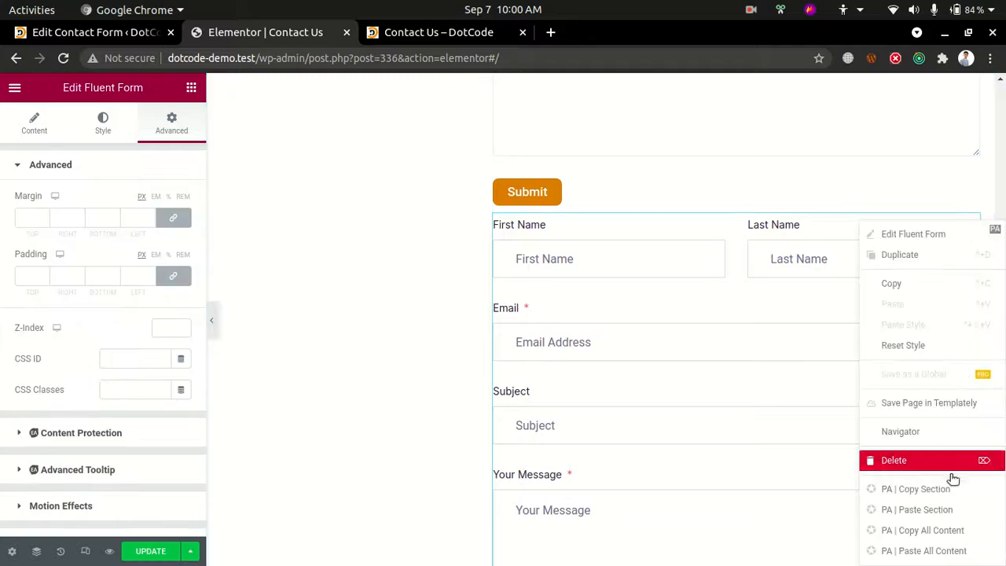
left_click(906, 459)
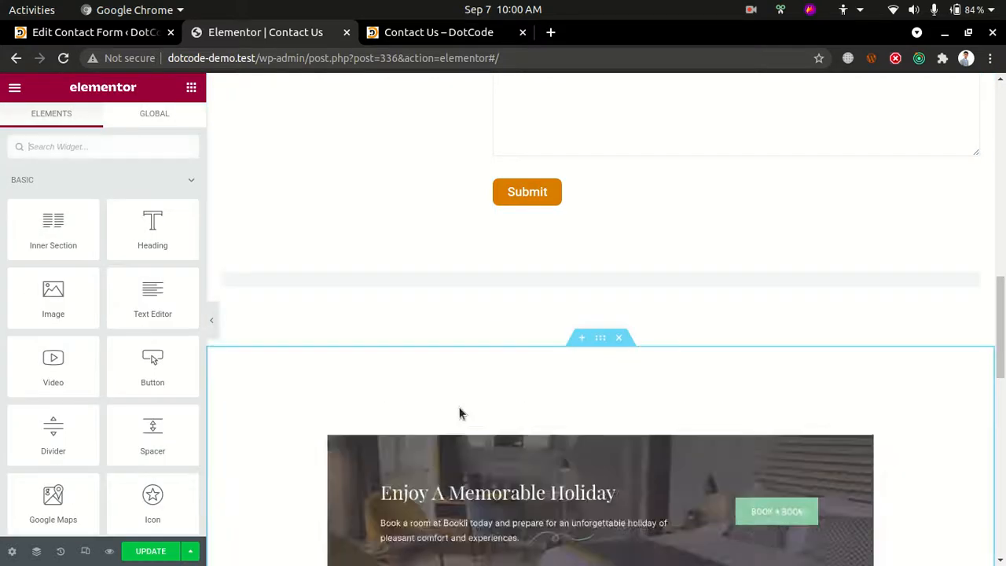
Change the background color of the Contact Page header section to #9F7120, selecting the section through the Navigator
scroll(460, 413, "up", 2)
scroll(460, 413, "up", 10)
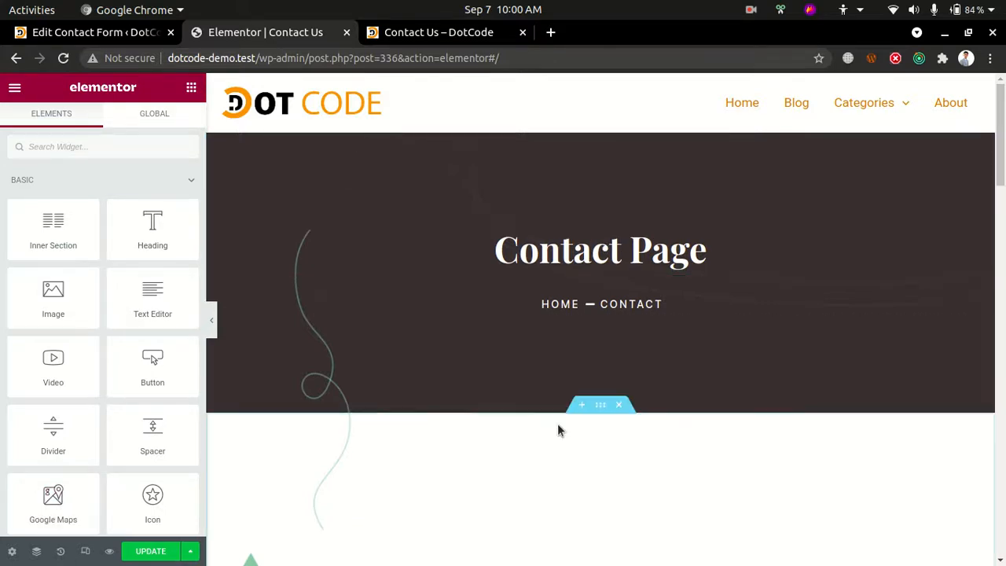
left_click(350, 385)
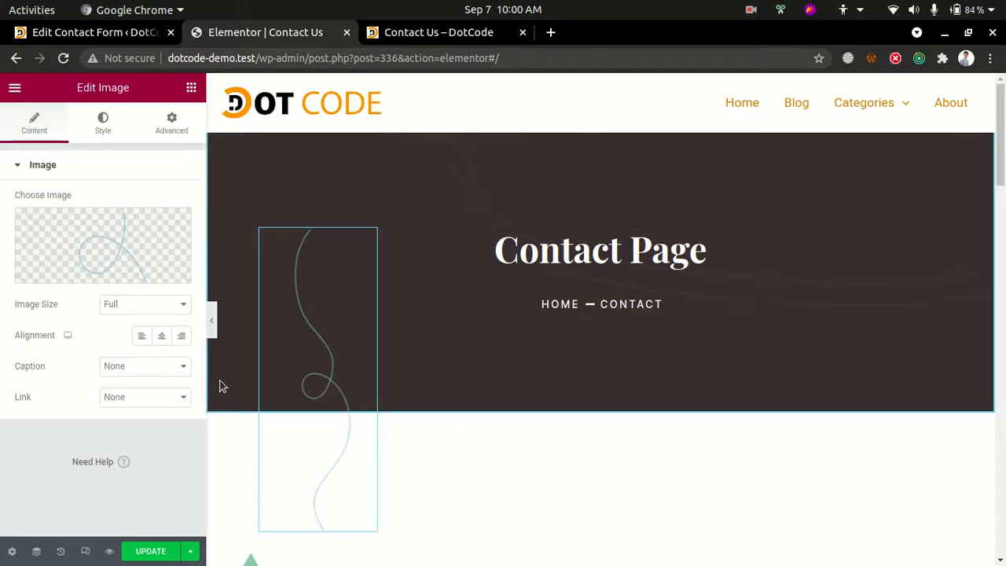
left_click(37, 551)
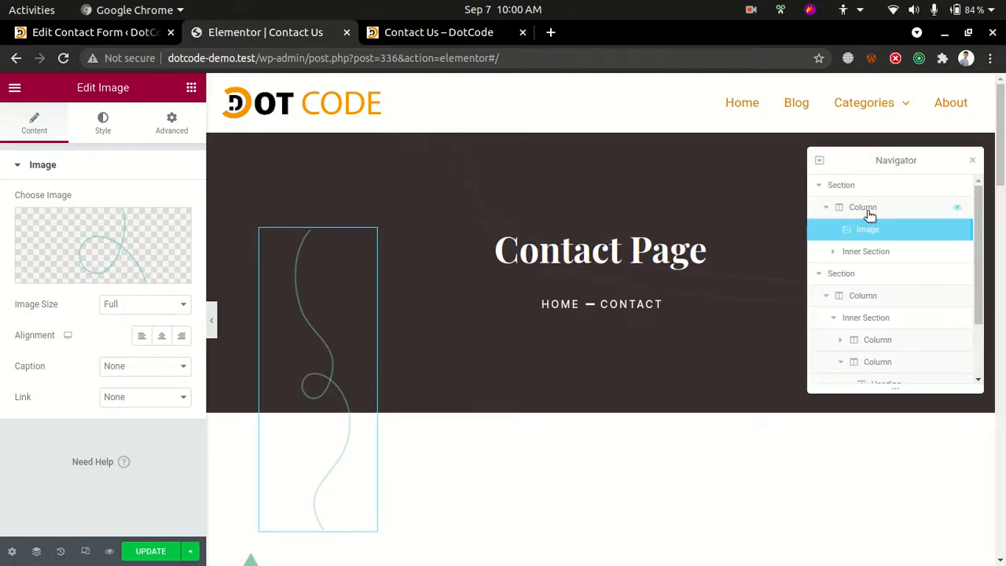
left_click(849, 187)
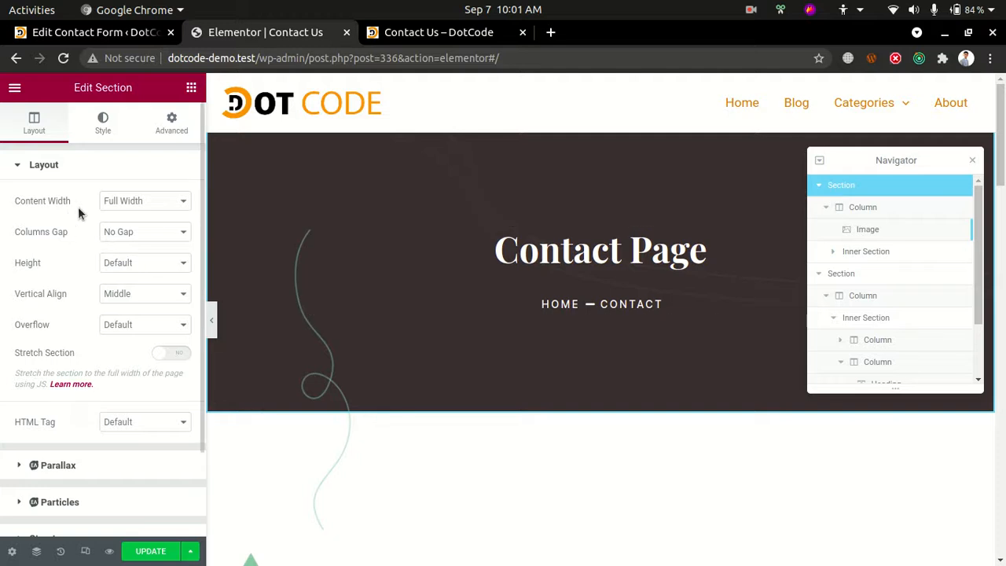
left_click(103, 122)
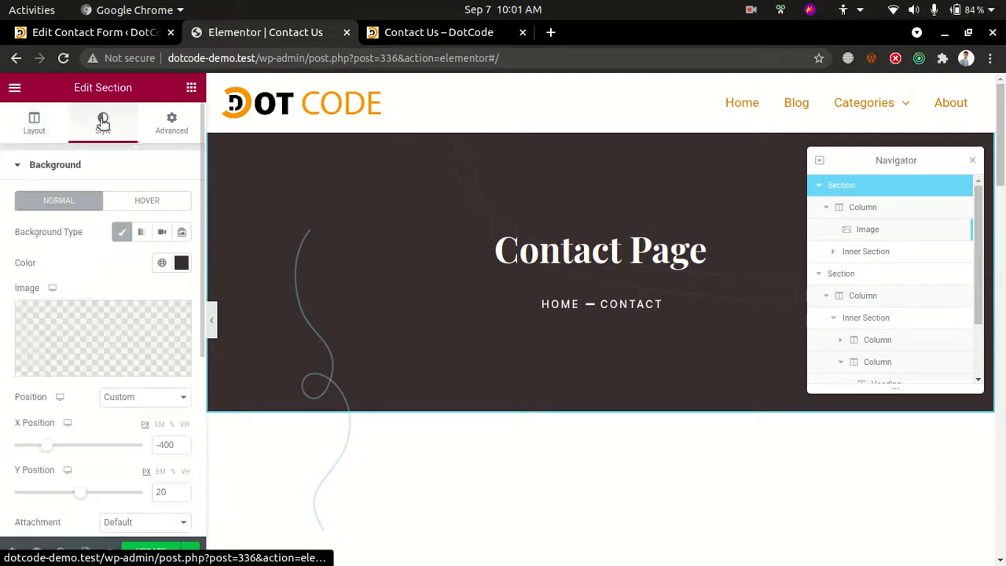
left_click(181, 264)
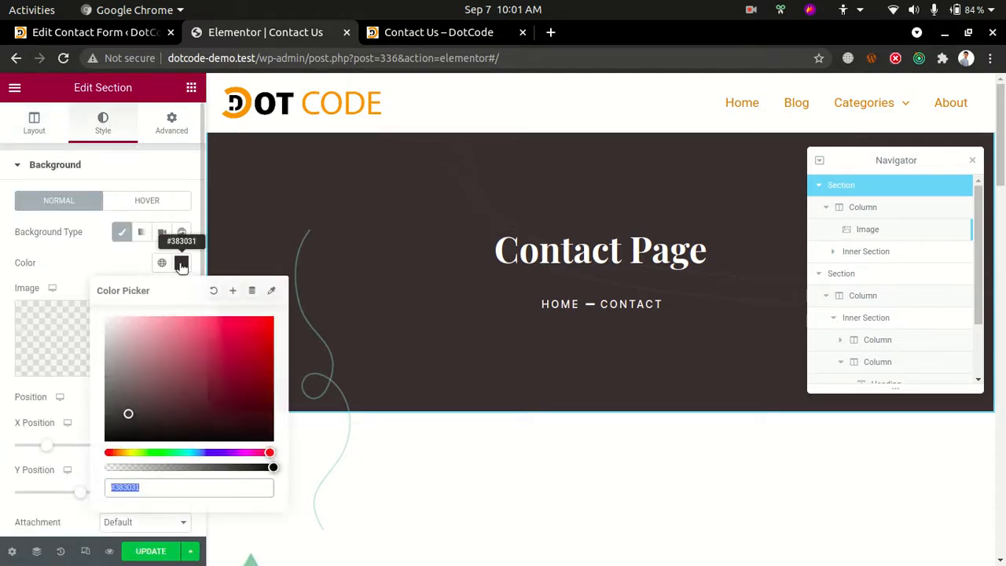
left_click_drag(146, 450, 123, 452)
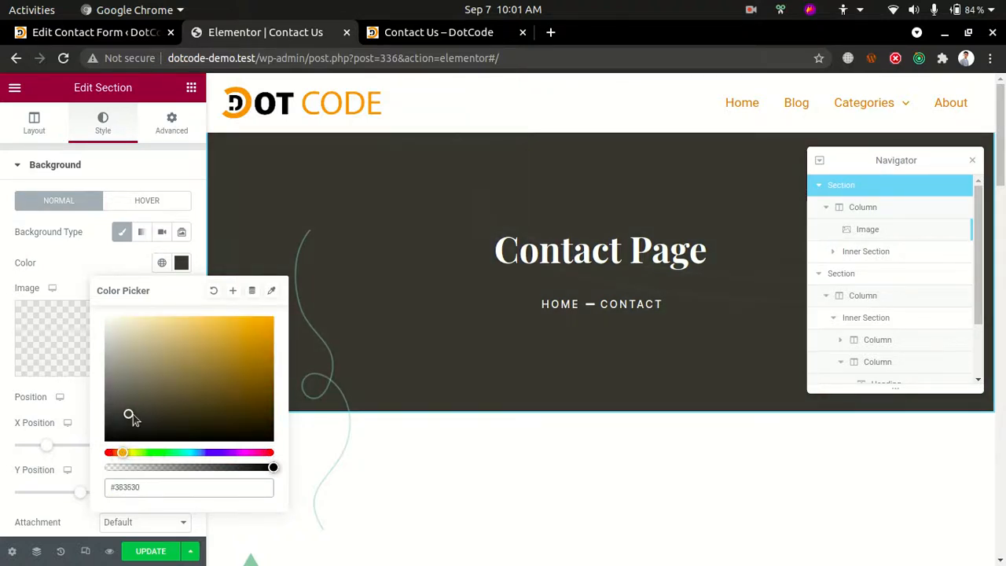
left_click_drag(130, 417, 239, 363)
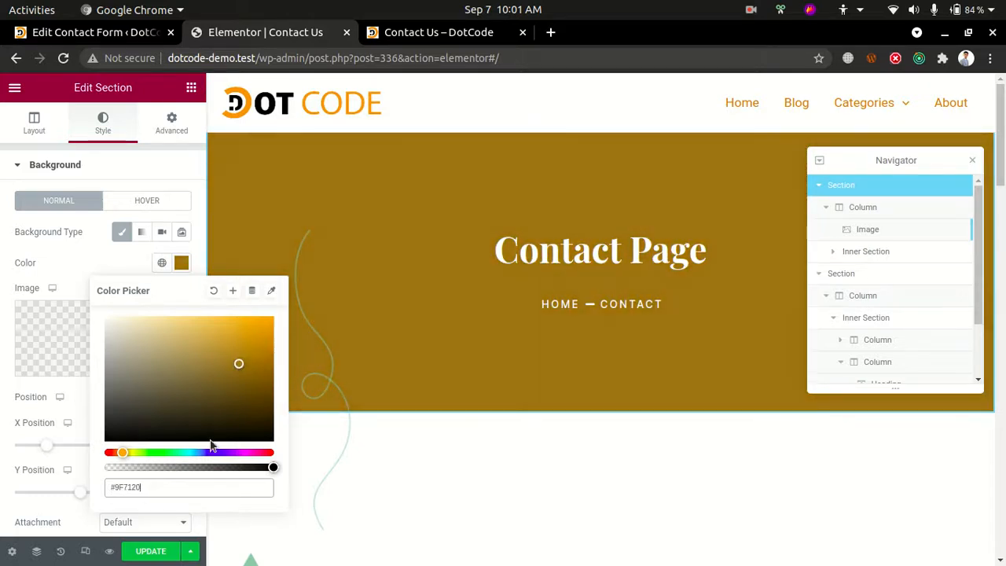
left_click(975, 162)
left_click(975, 162)
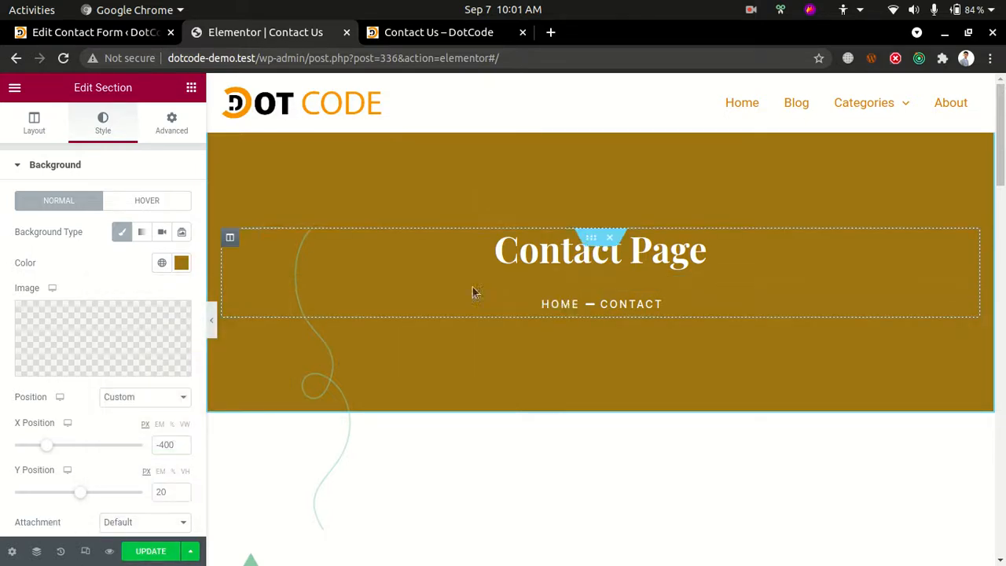
Replace the LaLuxurio logo beside the contact form with the Dot Code logo from the media library
scroll(617, 384, "down", 4)
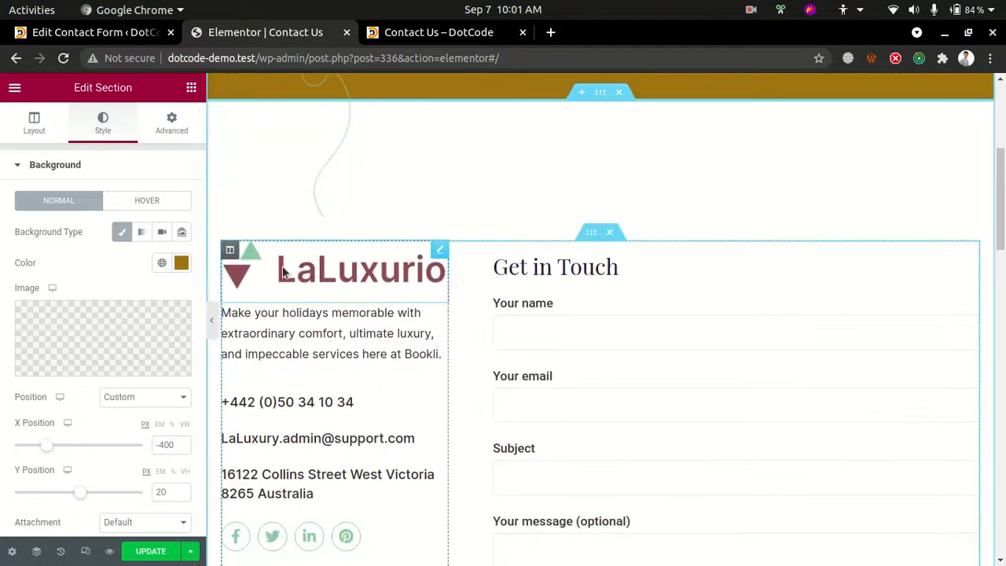
left_click(285, 271)
left_click(73, 268)
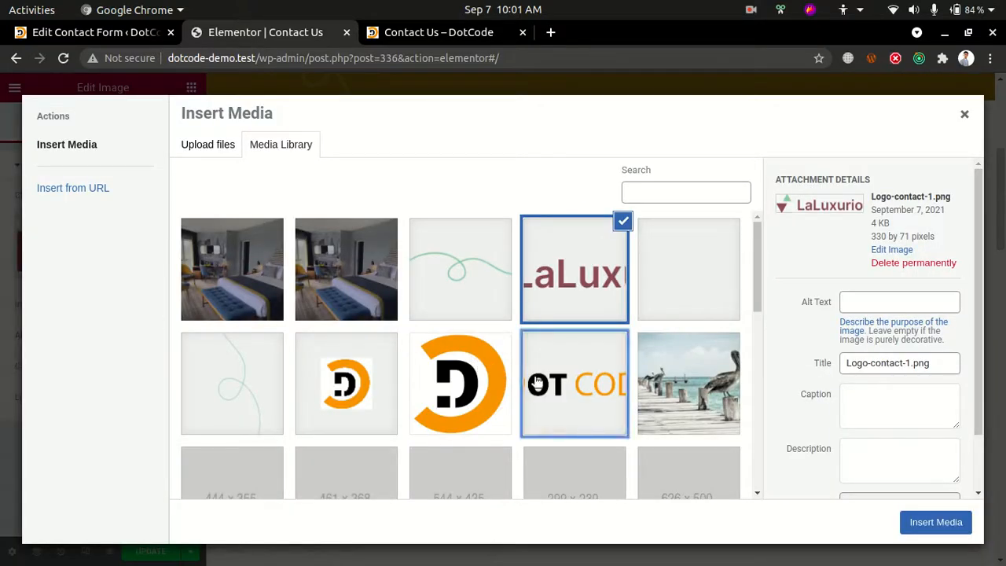
left_click(570, 381)
left_click(935, 522)
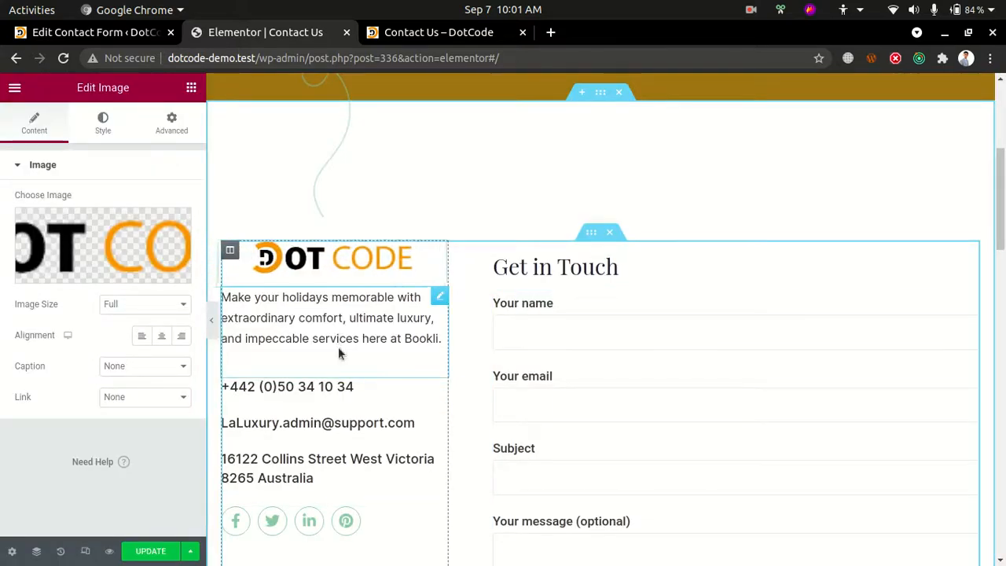
Open the contact details icon list for editing and review the remaining page sections down to the newsletter form
left_click(318, 386)
scroll(318, 385, "down", 2)
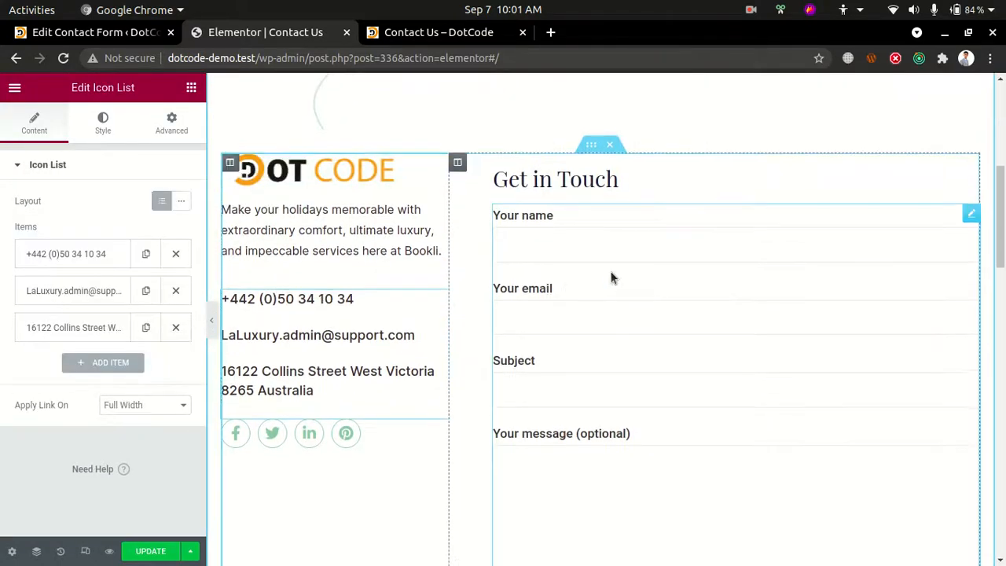
scroll(597, 327, "down", 10)
scroll(505, 487, "down", 2)
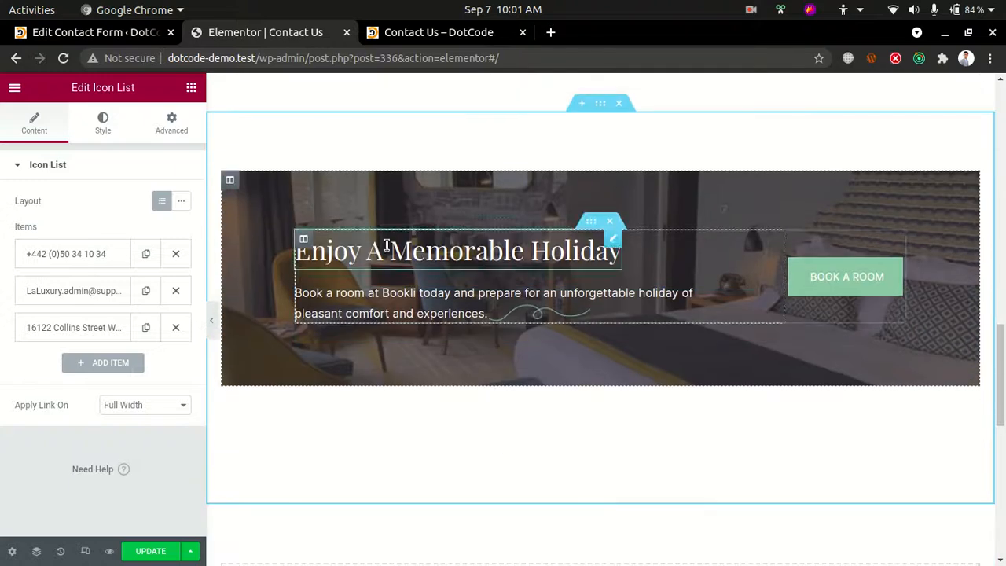
scroll(667, 333, "down", 6)
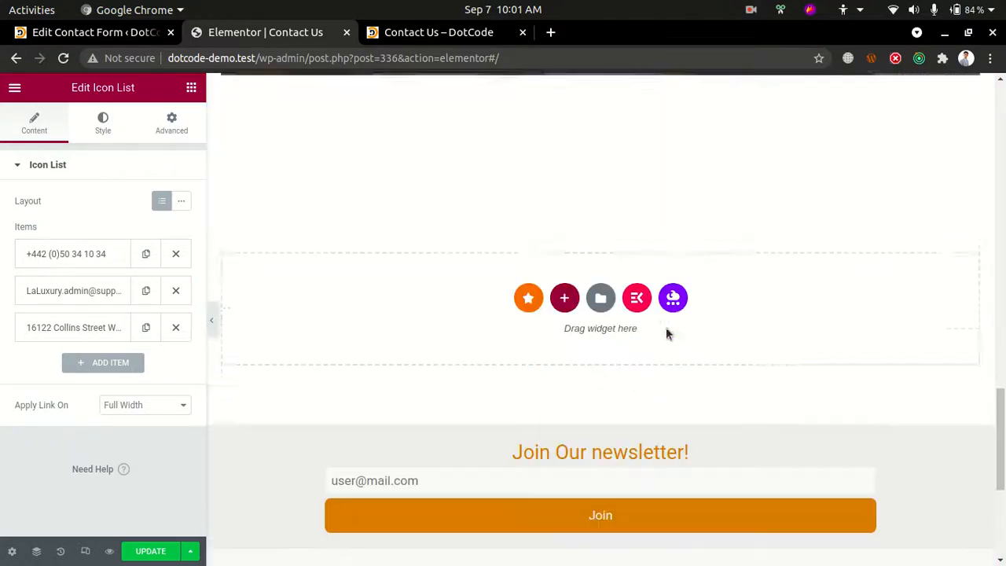
scroll(598, 311, "up", 2)
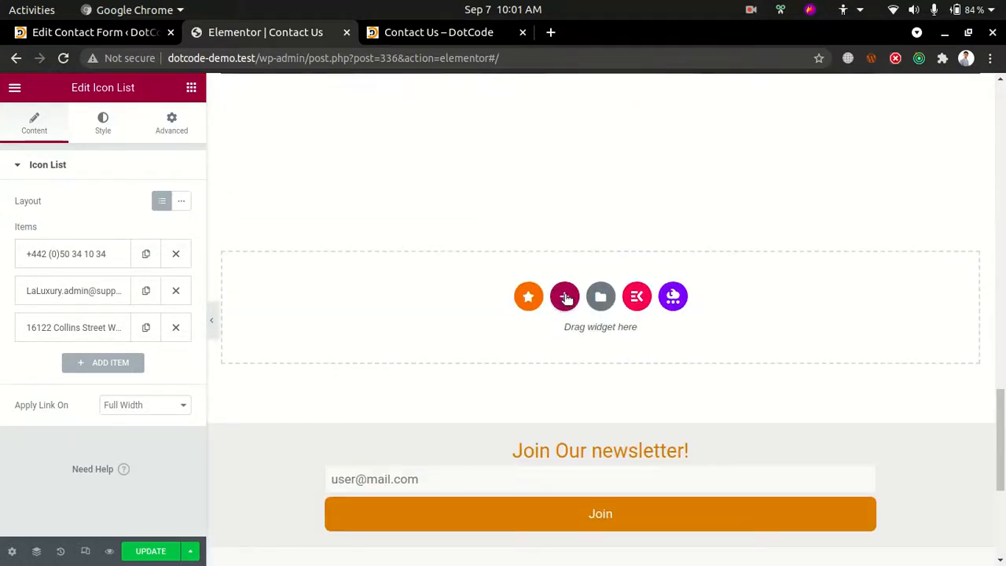
scroll(574, 283, "up", 2)
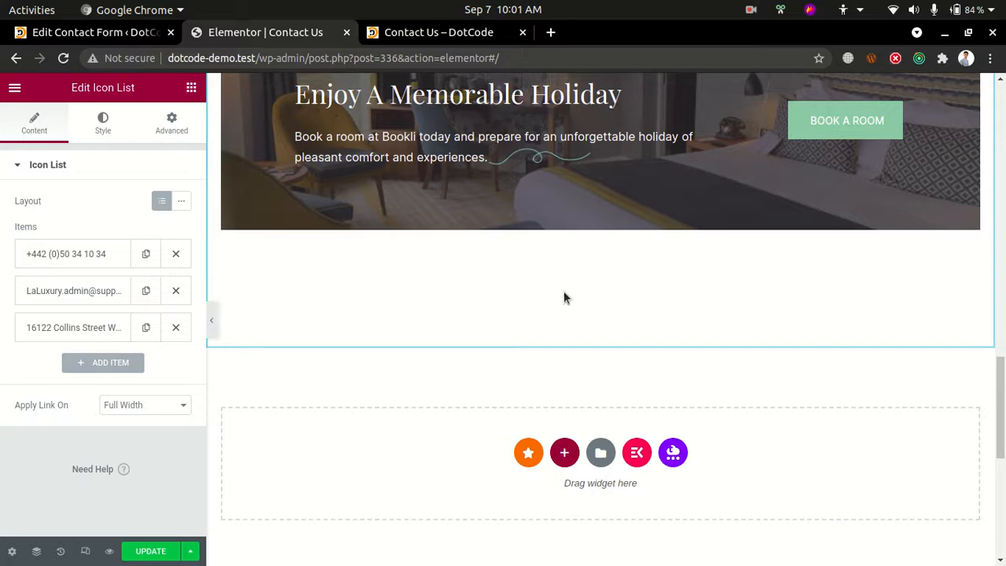
Check the column structures offered for a new section below the holiday banner, without adding one
scroll(563, 297, "down", 2)
left_click(564, 333)
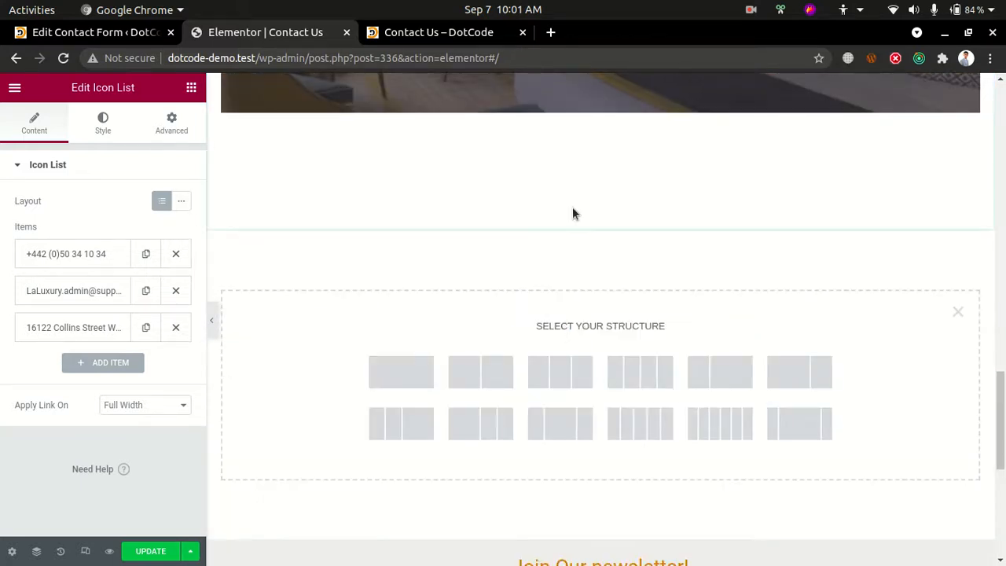
left_click(957, 312)
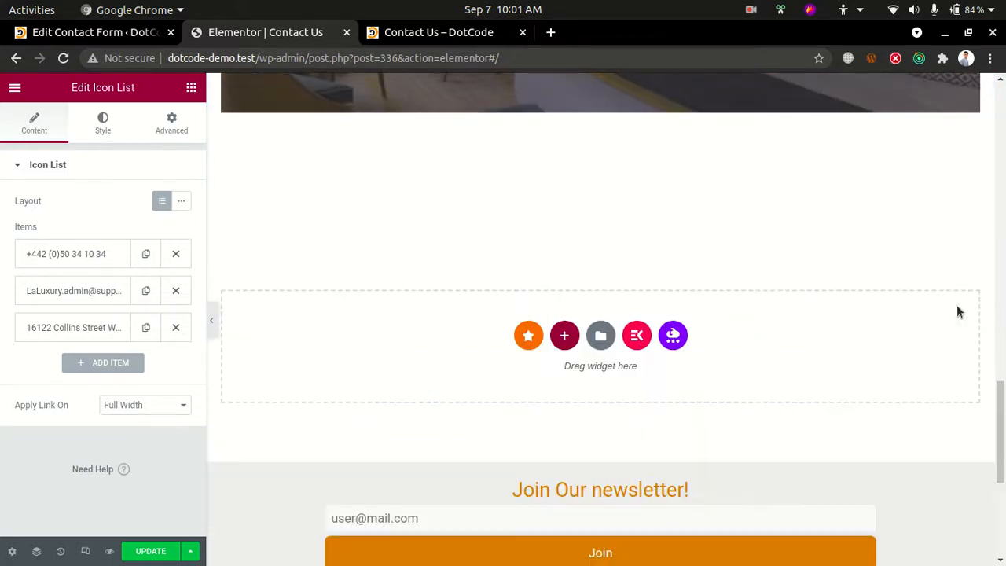
Insert the Premium Google Maps template with colored markers from the Contacts / Forms / Maps category below the holiday banner
left_click(540, 335)
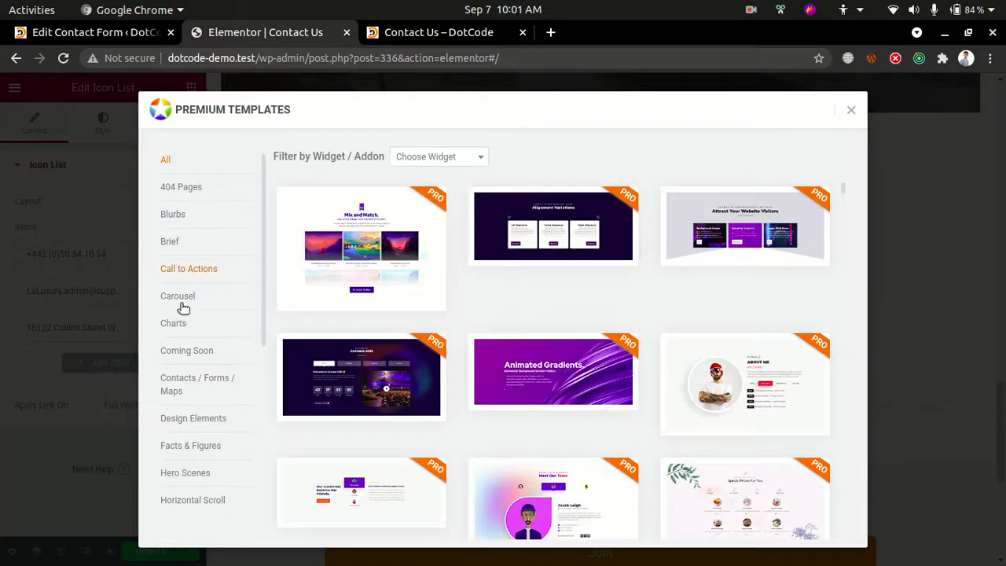
left_click(189, 381)
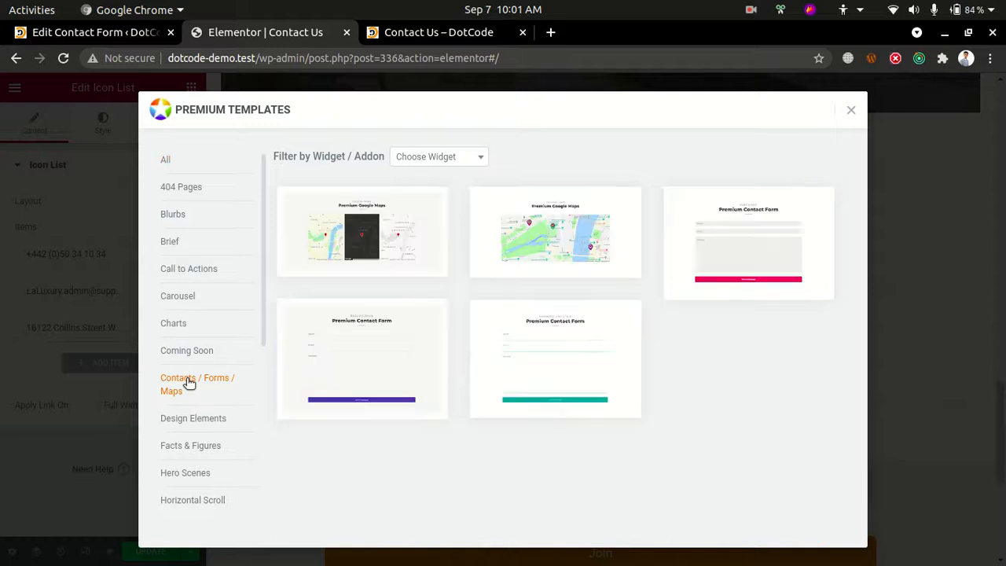
left_click(553, 233)
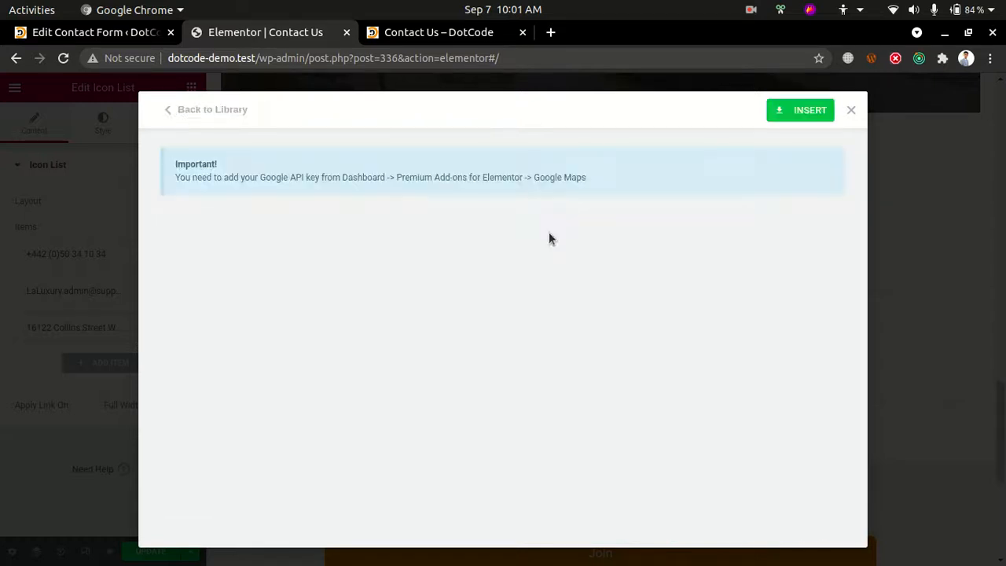
left_click(802, 113)
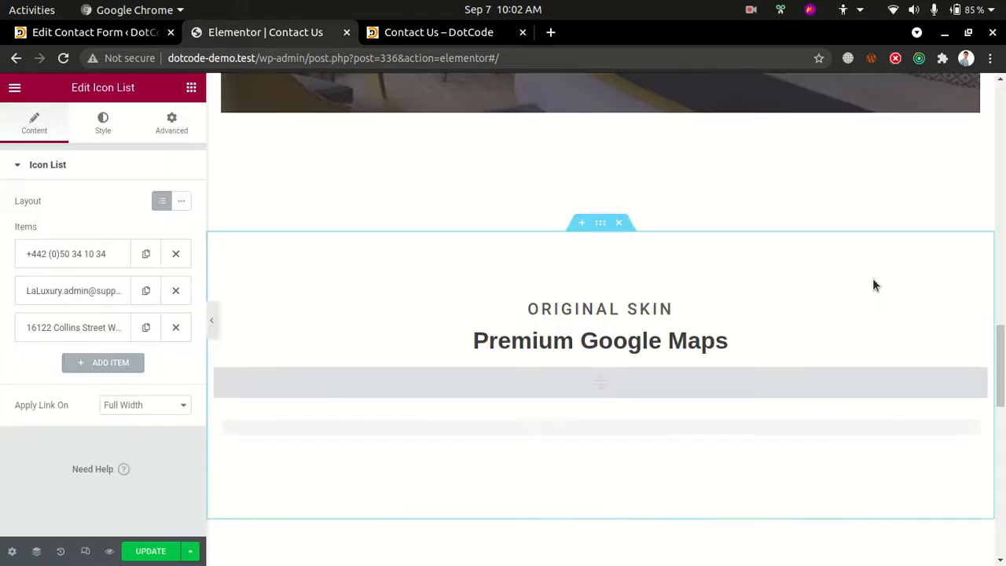
scroll(686, 336, "down", 10)
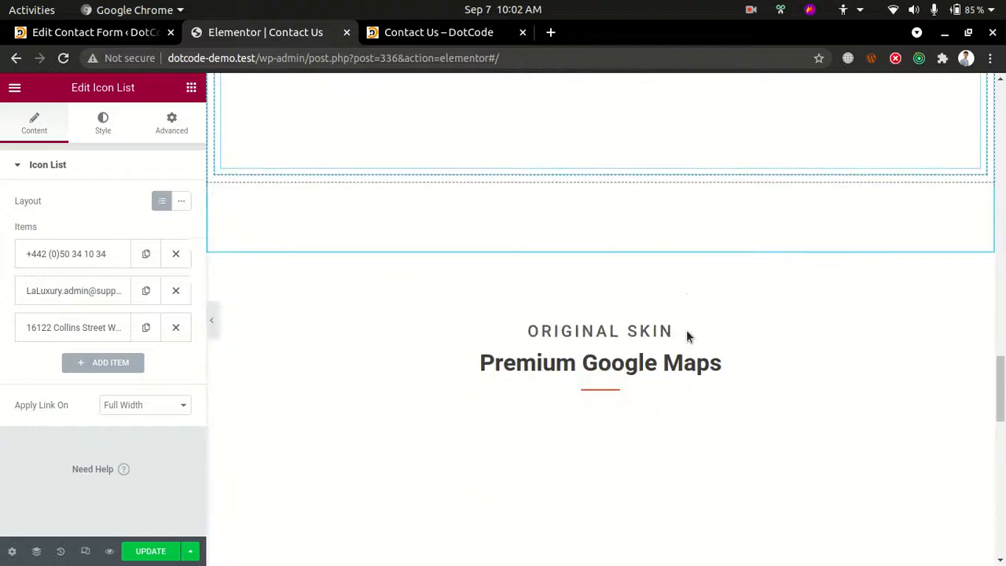
left_click_drag(1001, 429, 1002, 294)
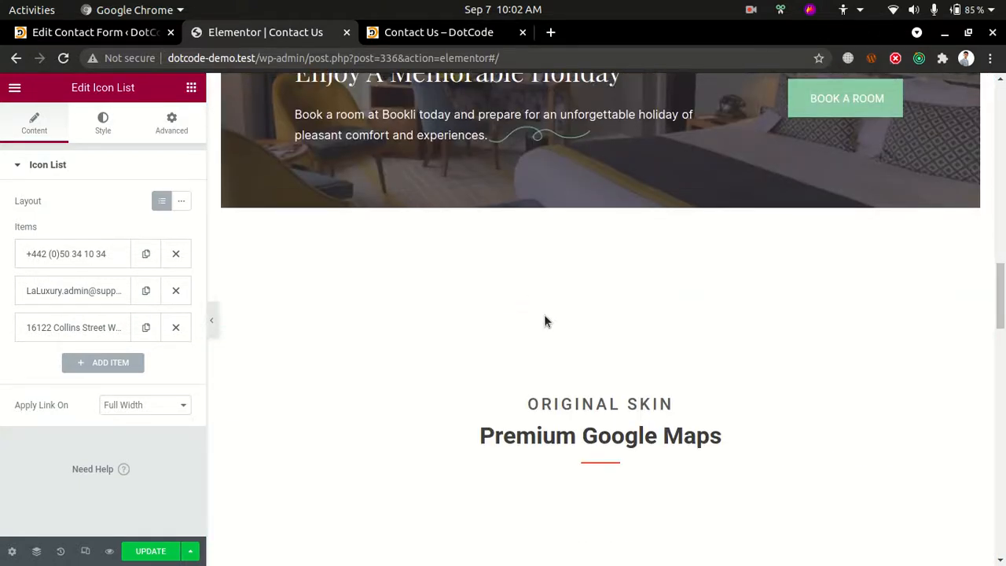
left_click(620, 318)
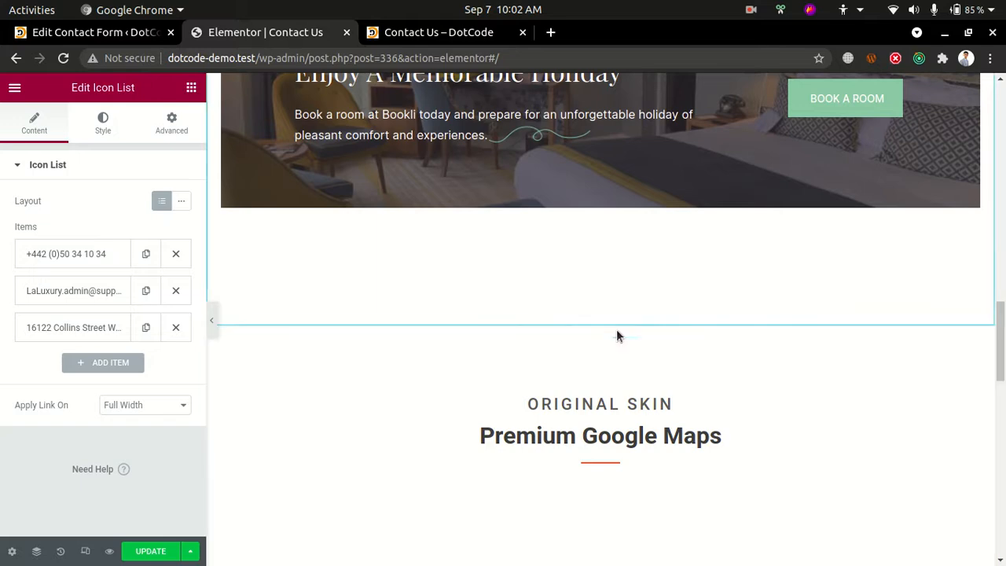
Open the inserted Premium Google Maps widget for editing
scroll(597, 377, "down", 5)
scroll(603, 357, "down", 3)
scroll(600, 316, "up", 3)
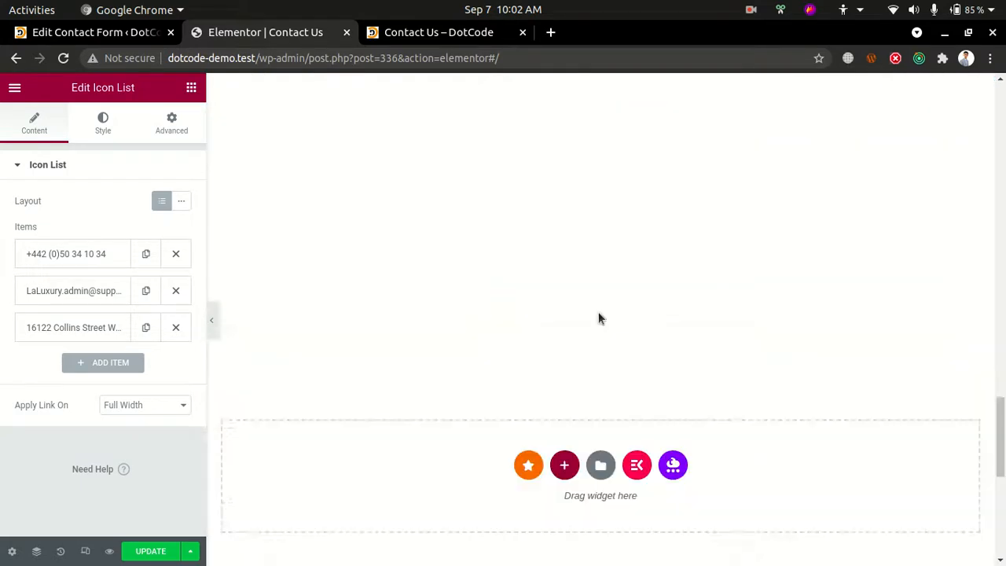
scroll(542, 268, "up", 3)
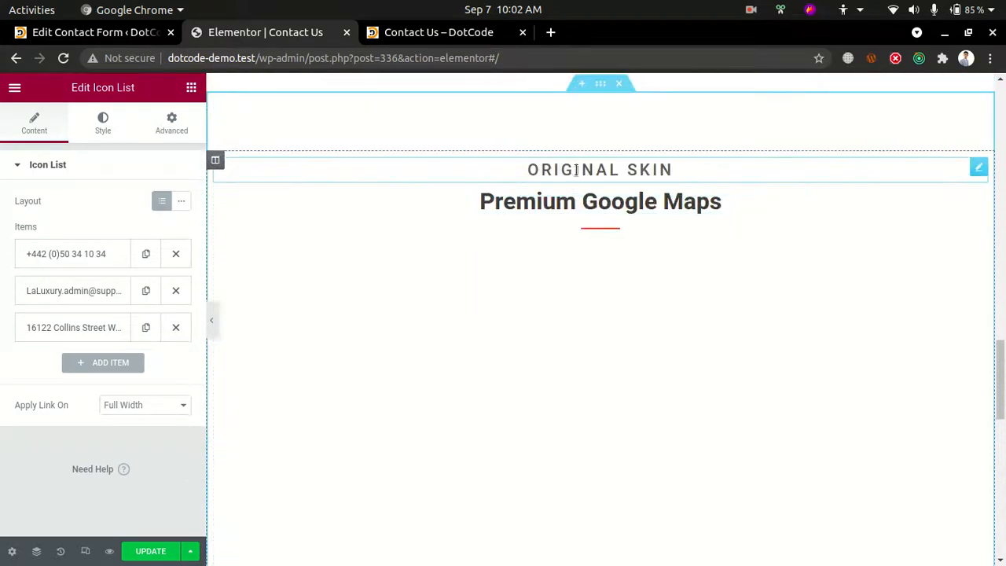
left_click(555, 404)
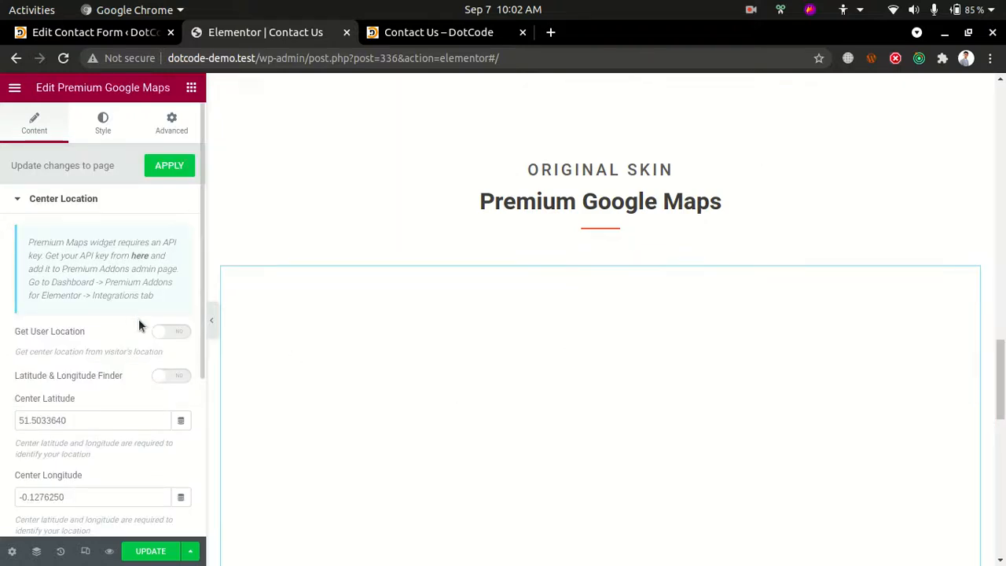
Try centering the map on the visitor's position with the Get User Location option
left_click(169, 331)
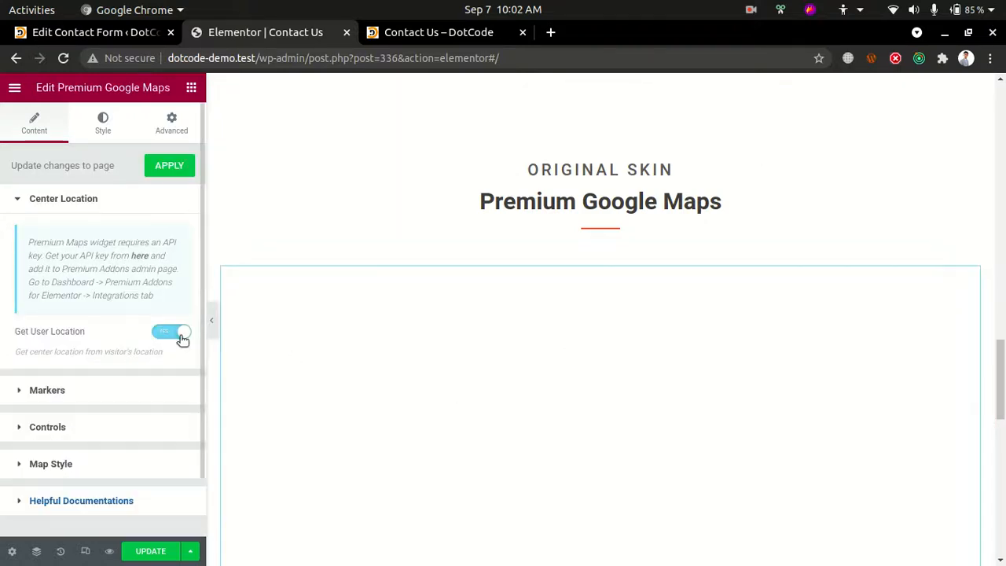
scroll(613, 373, "down", 3)
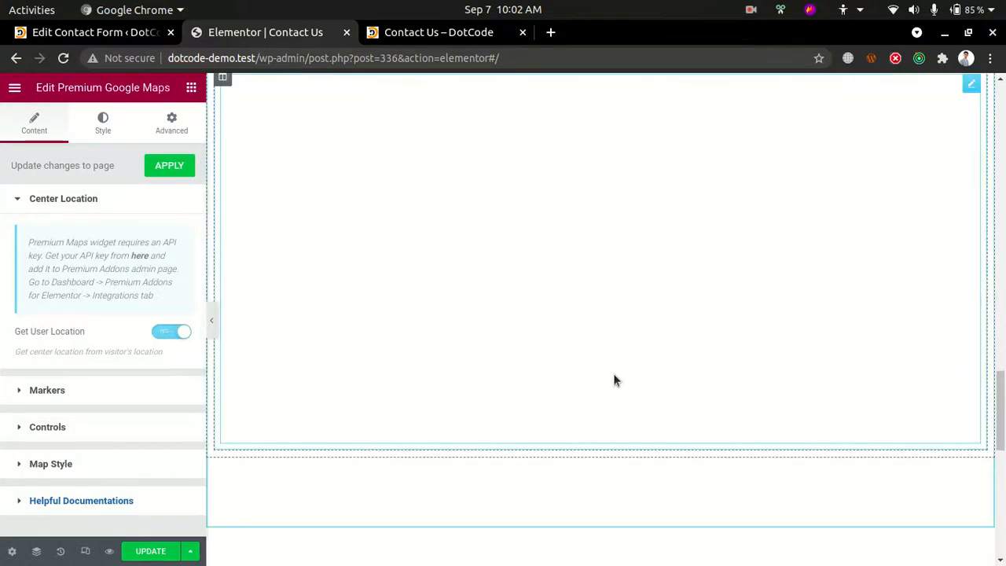
left_click(168, 333)
Turn on the Latitude & Longitude Finder in the map's center location settings
left_click(98, 421)
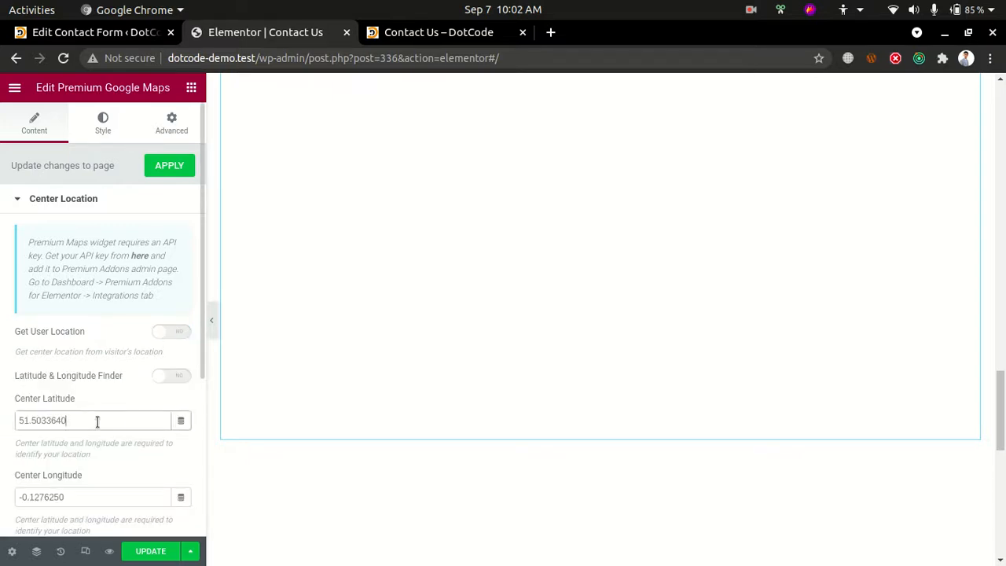
left_click(175, 378)
scroll(66, 445, "down", 4)
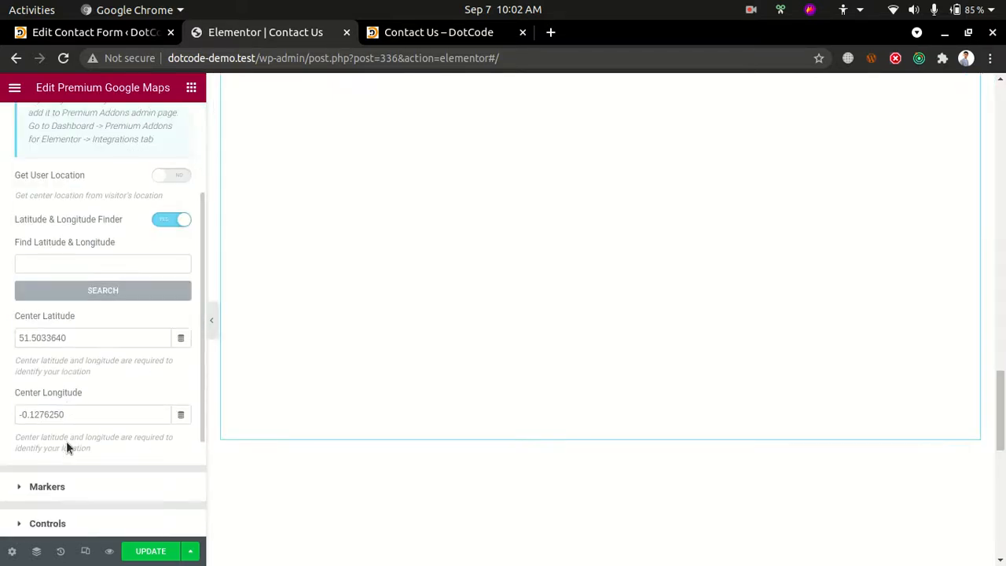
Review the map widget's center location, markers, map style and title style settings
scroll(81, 418, "down", 2)
scroll(102, 409, "up", 6)
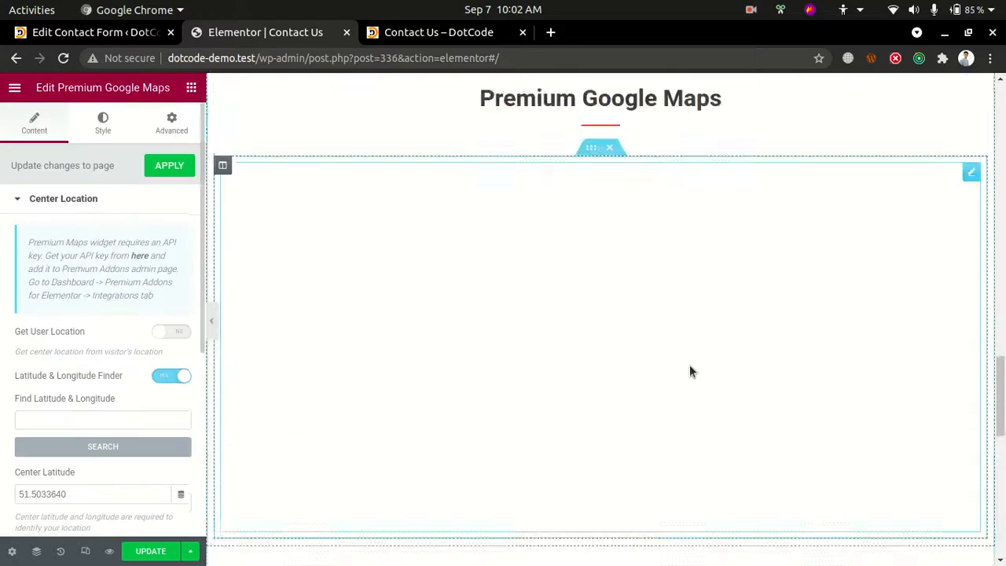
scroll(690, 371, "up", 6)
scroll(660, 367, "down", 4)
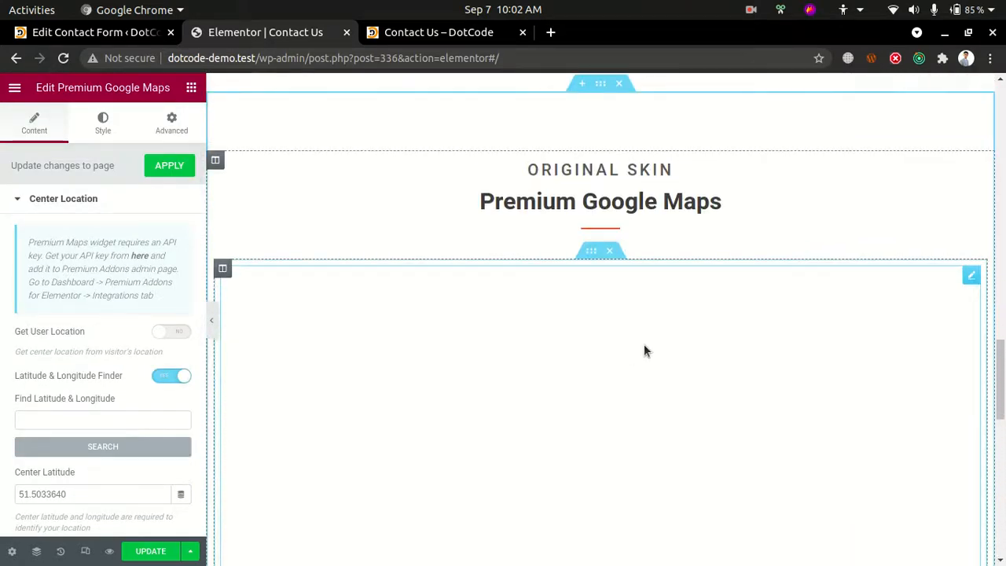
scroll(93, 236, "down", 1)
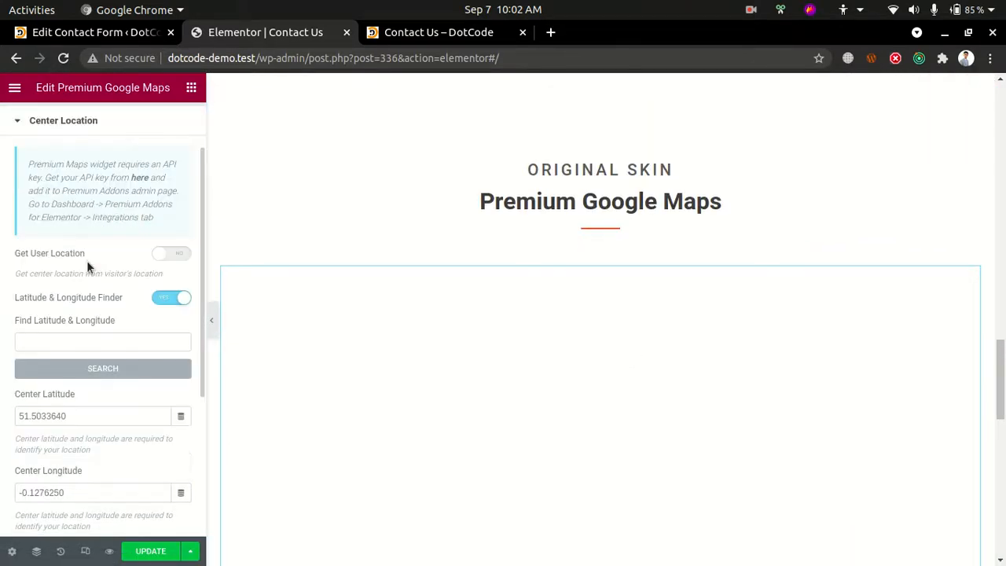
scroll(91, 291, "down", 2)
scroll(106, 444, "down", 2)
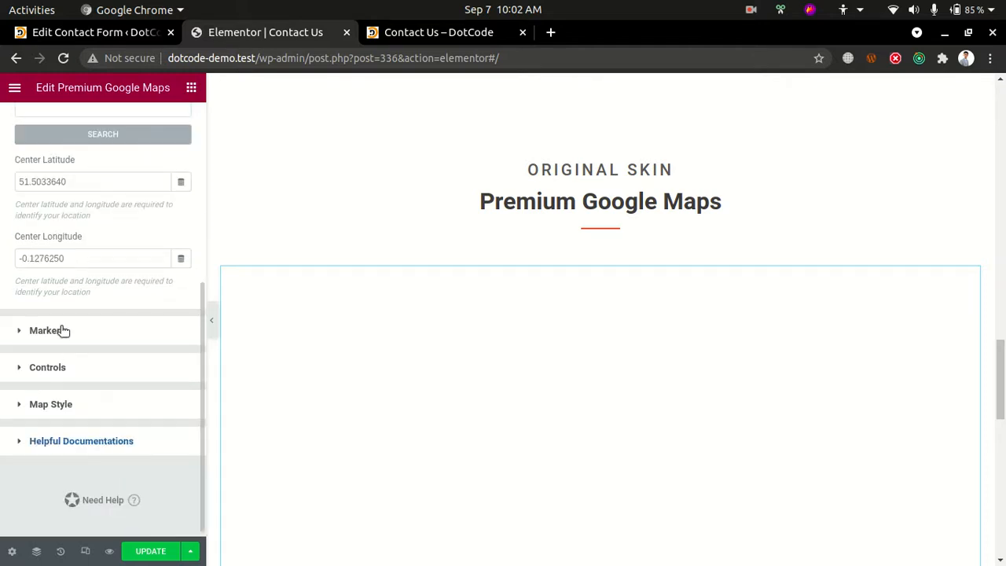
left_click(62, 331)
left_click(38, 405)
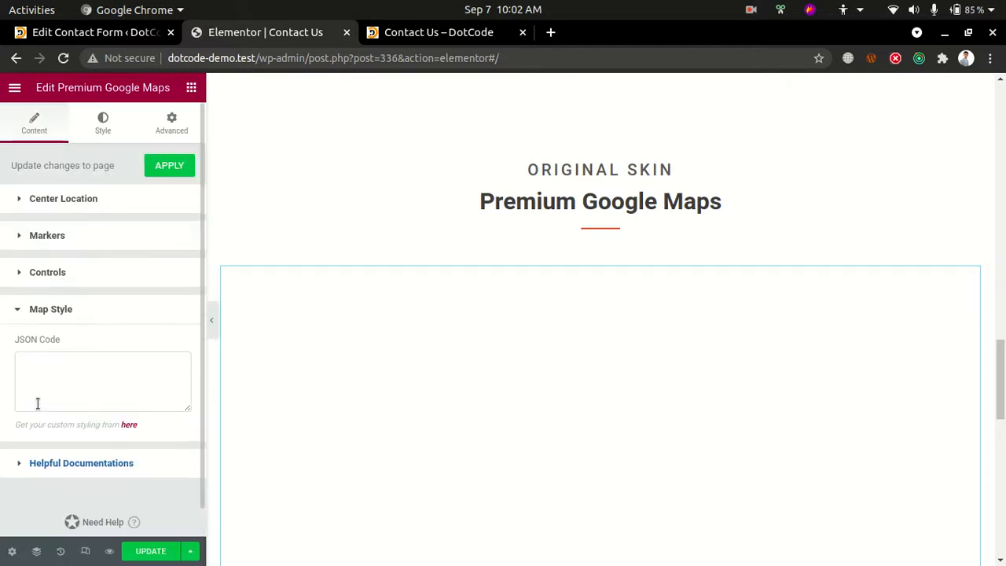
left_click(54, 206)
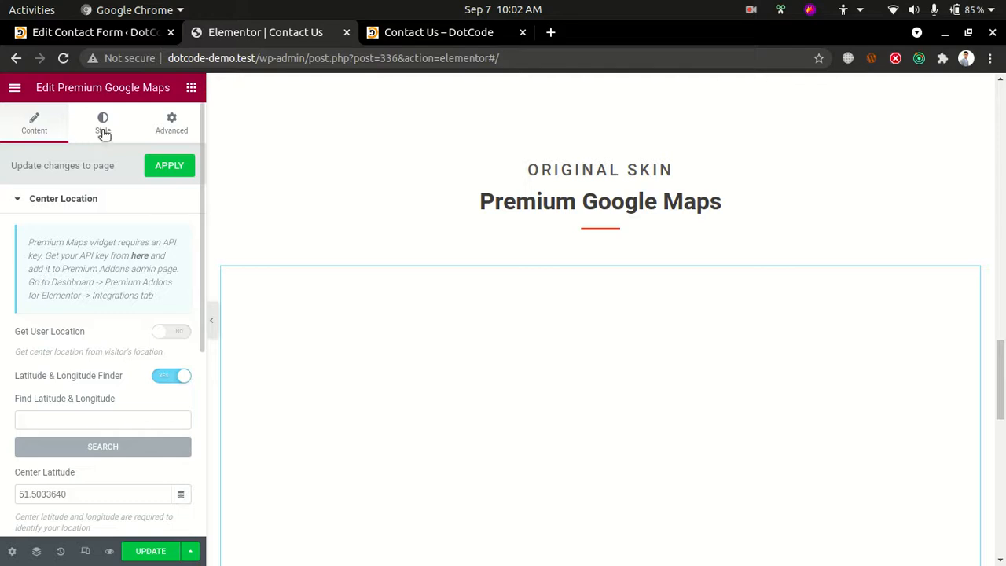
left_click(103, 124)
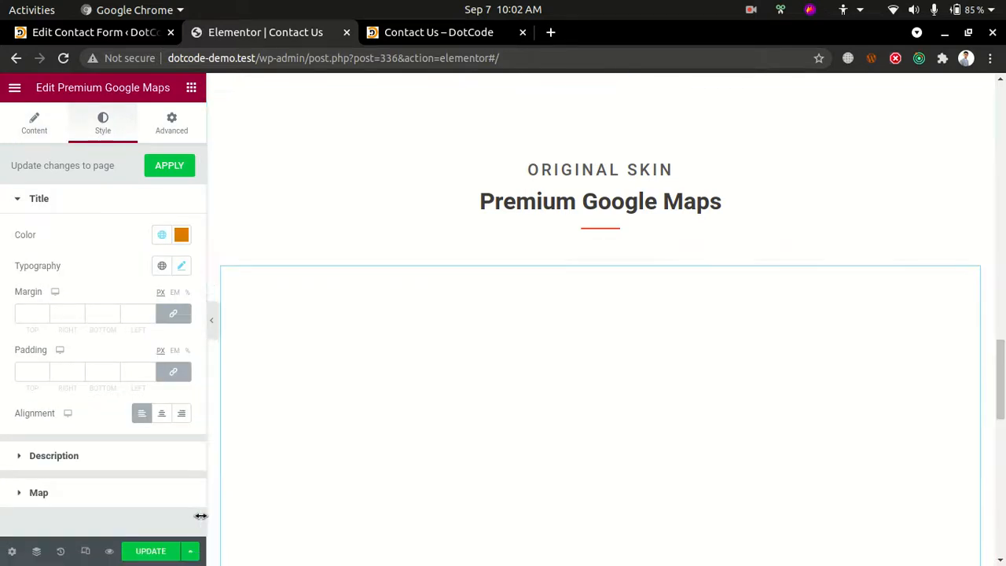
Update the page and reload the published Contact Us page to check its Google Maps section
left_click(149, 551)
left_click(407, 32)
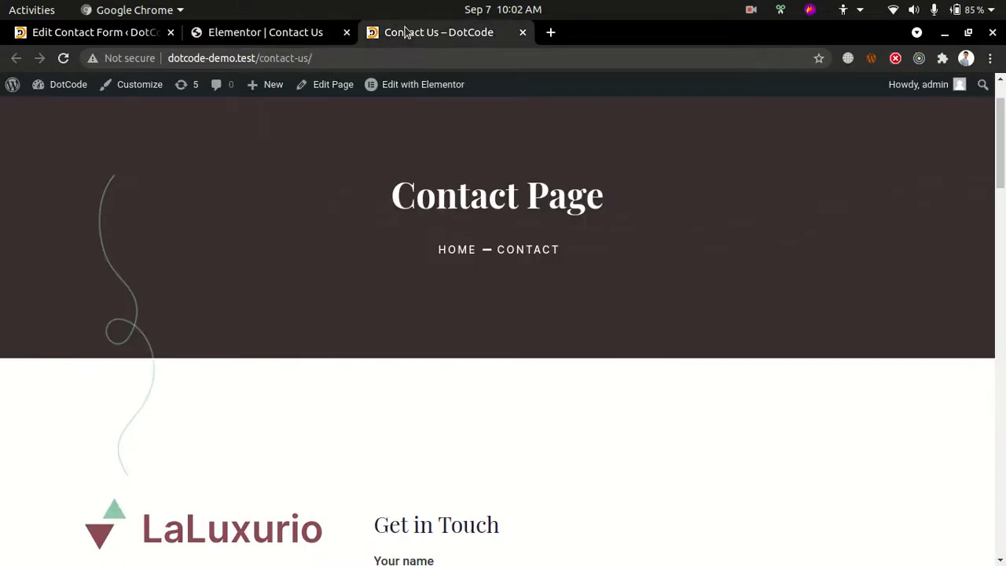
key("ctrl+r")
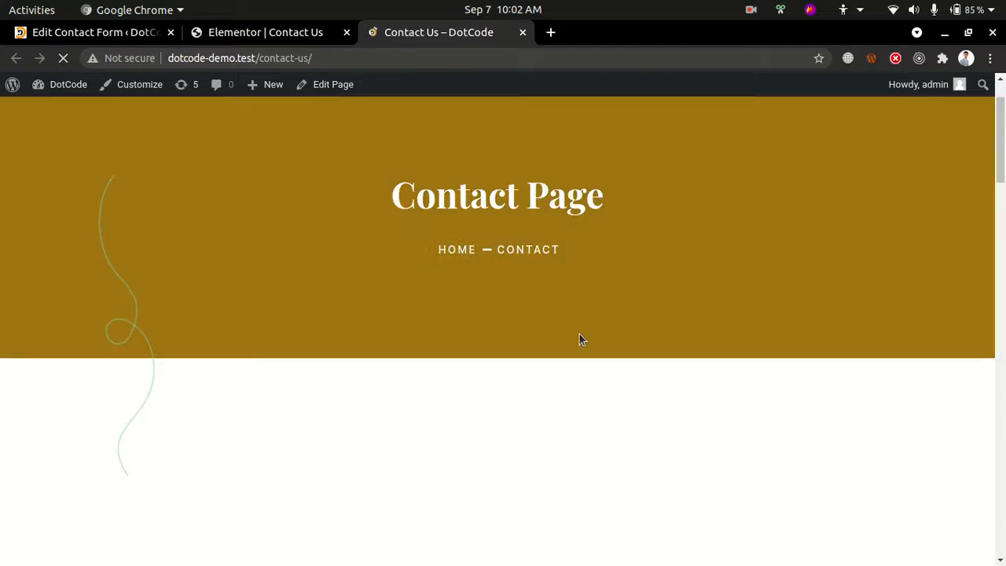
scroll(580, 334, "down", 10)
scroll(580, 335, "down", 10)
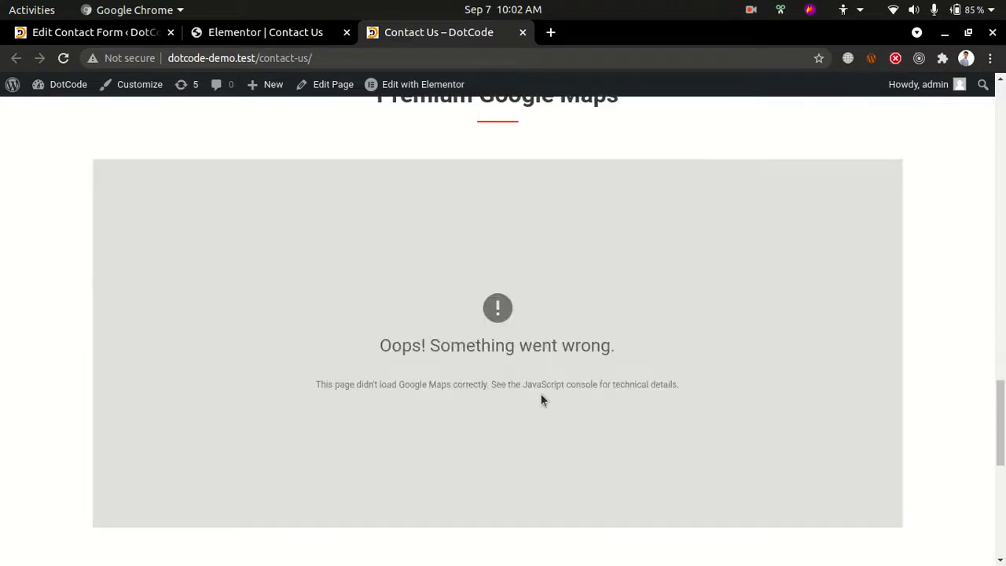
Examine the Google Maps loading error on the published page and its details in the browser console
left_click_drag(399, 385, 649, 381)
left_click(666, 396)
scroll(584, 313, "down", 4)
scroll(605, 303, "up", 3)
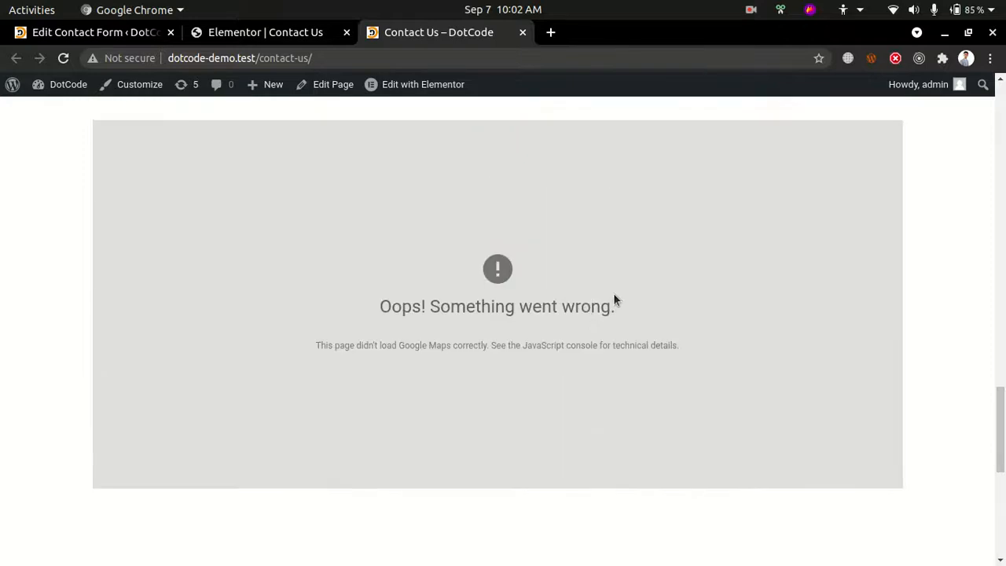
right_click(615, 271)
left_click(660, 554)
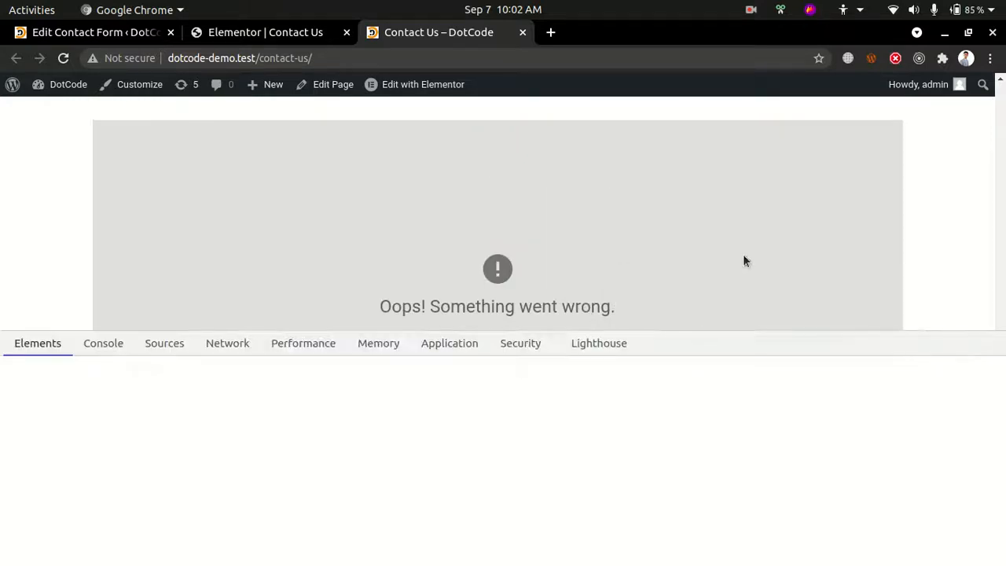
left_click(165, 343)
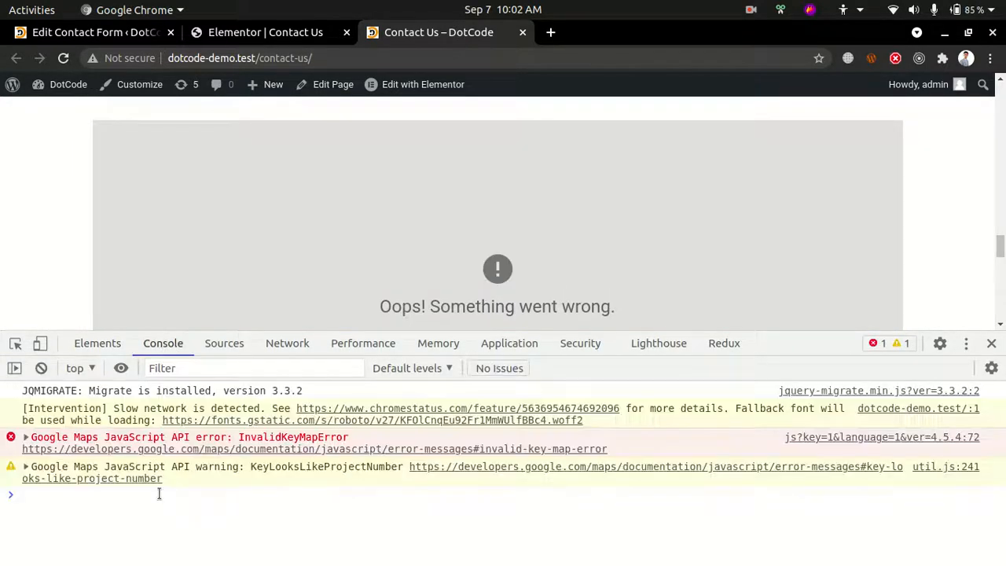
left_click_drag(240, 437, 366, 437)
left_click(992, 344)
scroll(400, 88, "up", 1)
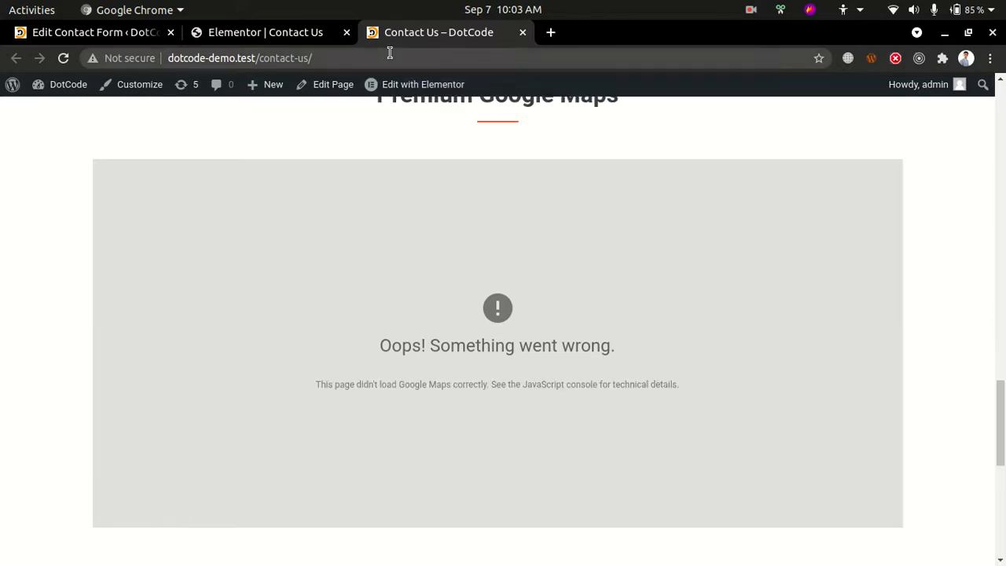
Review the published Contact Us page's header, Dot Code logo, contact details and contact form
scroll(531, 377, "up", 15)
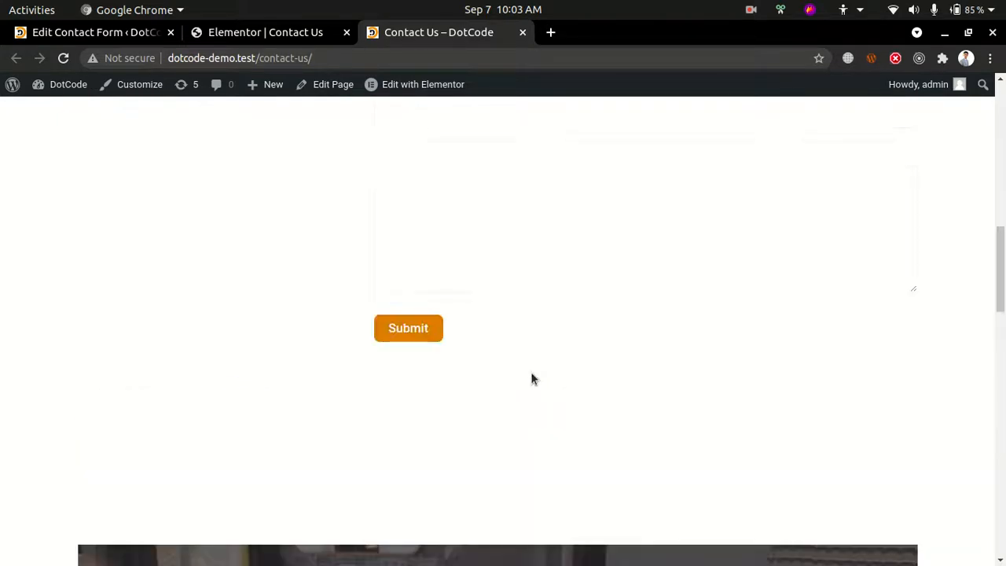
scroll(532, 378, "up", 8)
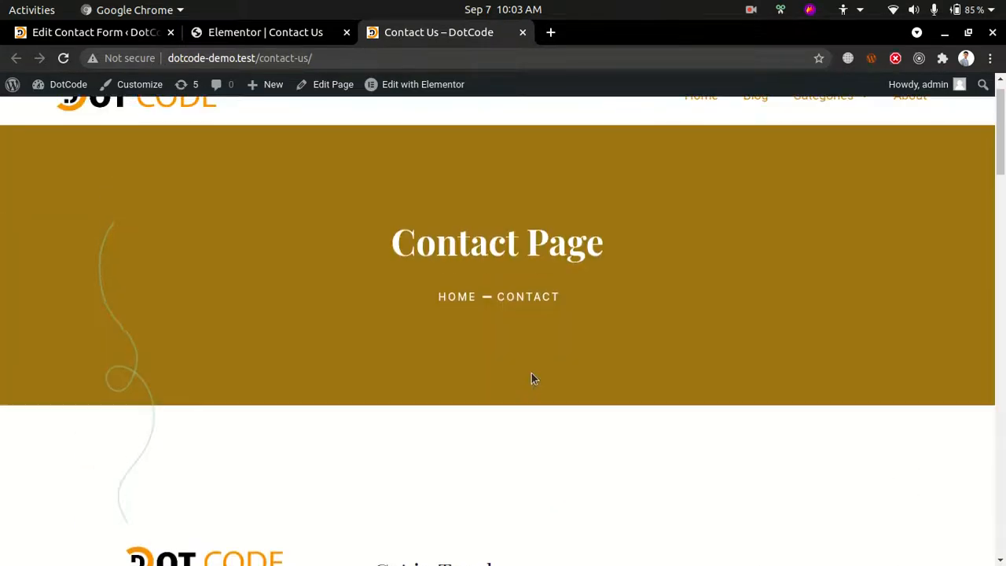
scroll(527, 385, "down", 3)
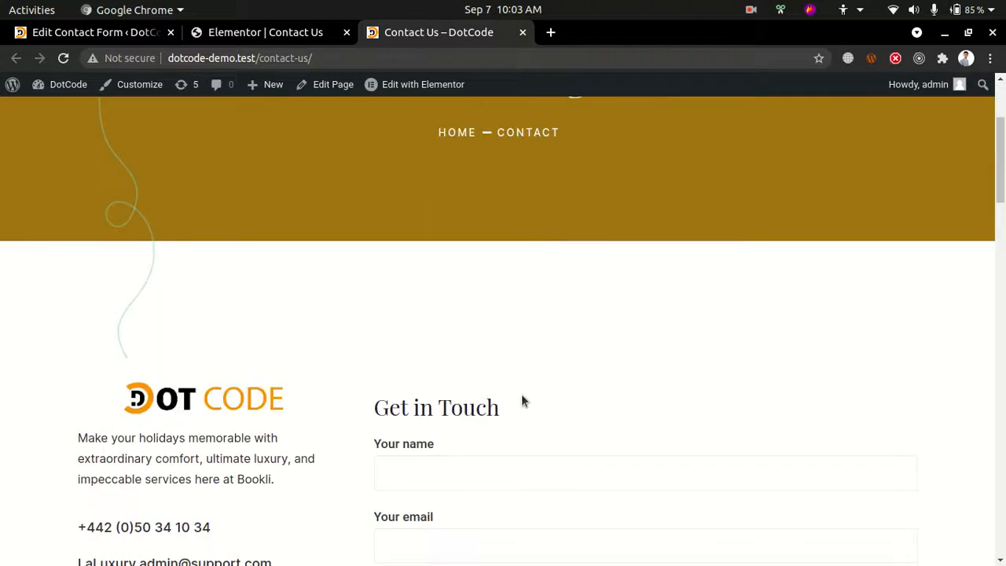
scroll(472, 409, "down", 3)
left_click(445, 285)
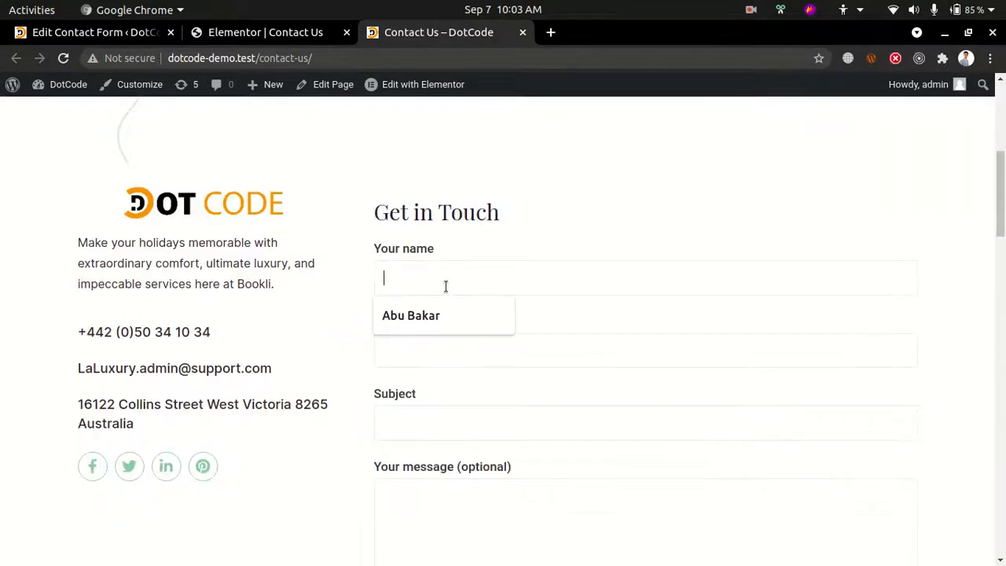
scroll(439, 302, "down", 2)
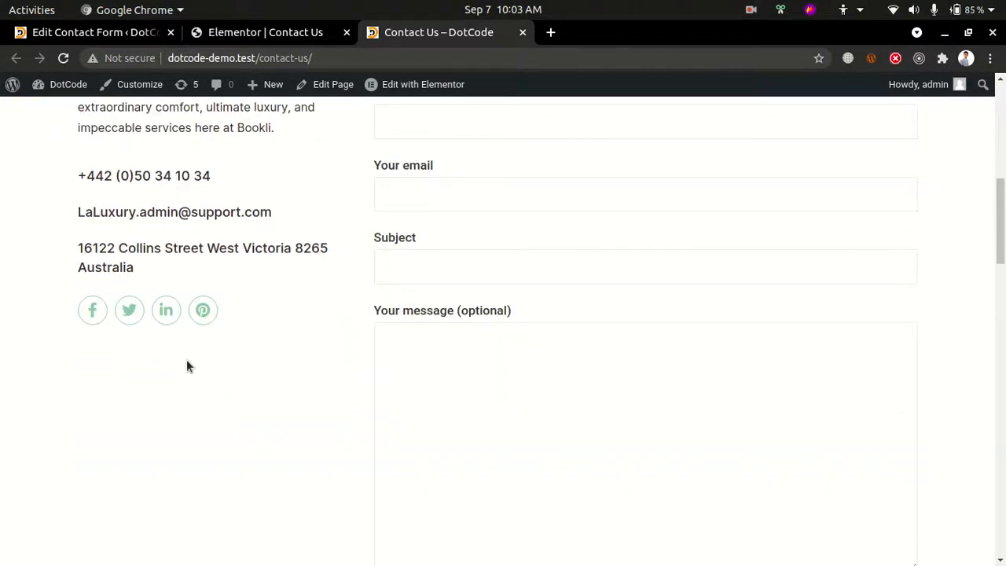
scroll(530, 456, "up", 10)
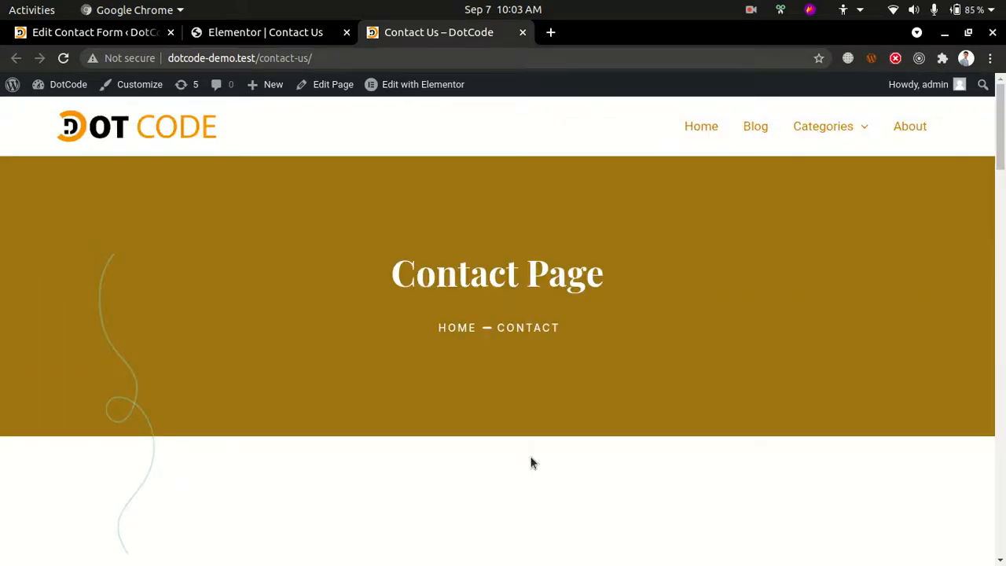
scroll(531, 464, "down", 4)
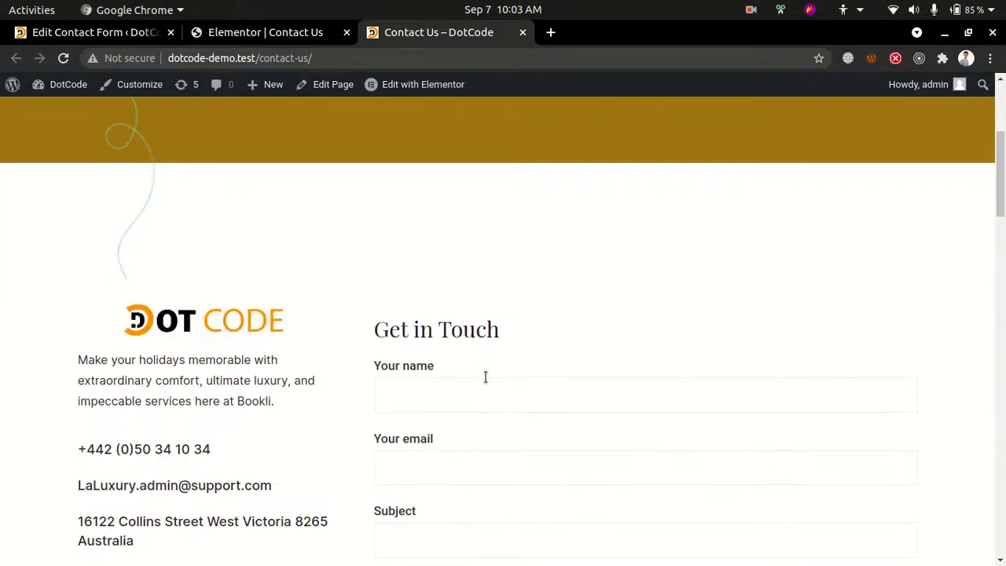
Switch to the incognito Chrome window showing the dotcodeofficial.com article and open the site's Contact page
mouse_move(4, 79)
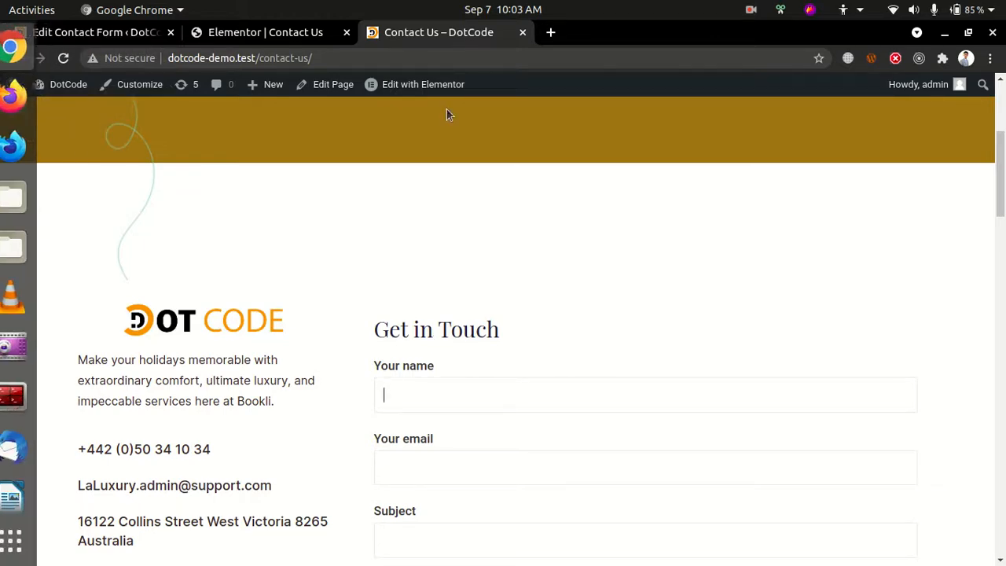
left_click(107, 31)
key("alt+Tab")
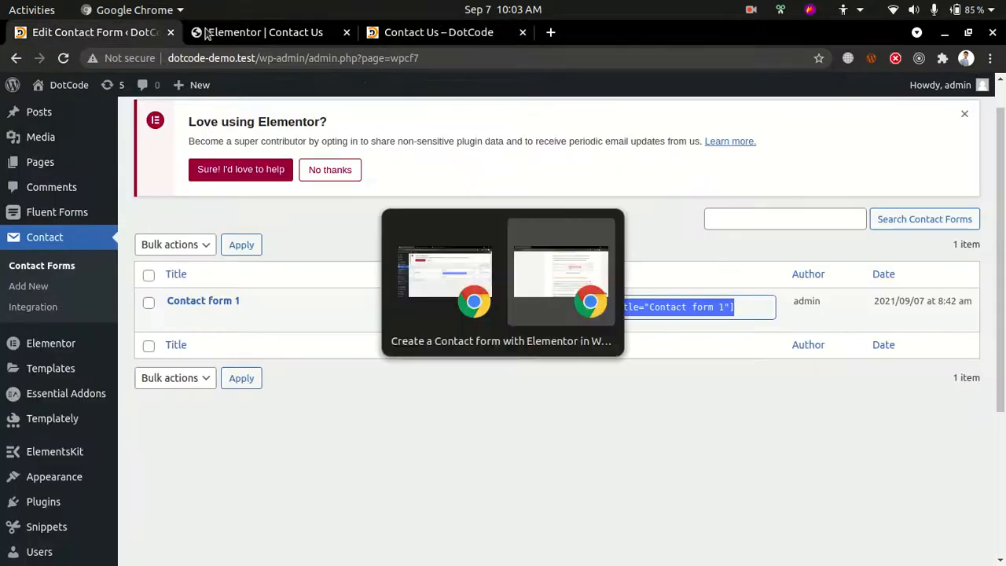
scroll(958, 198, "up", 6)
scroll(957, 198, "up", 15)
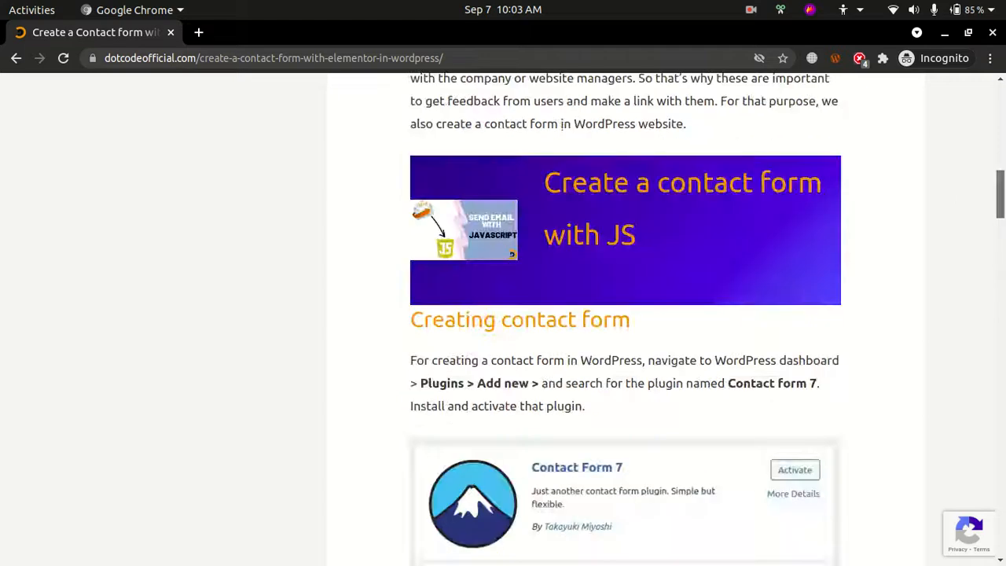
key("End")
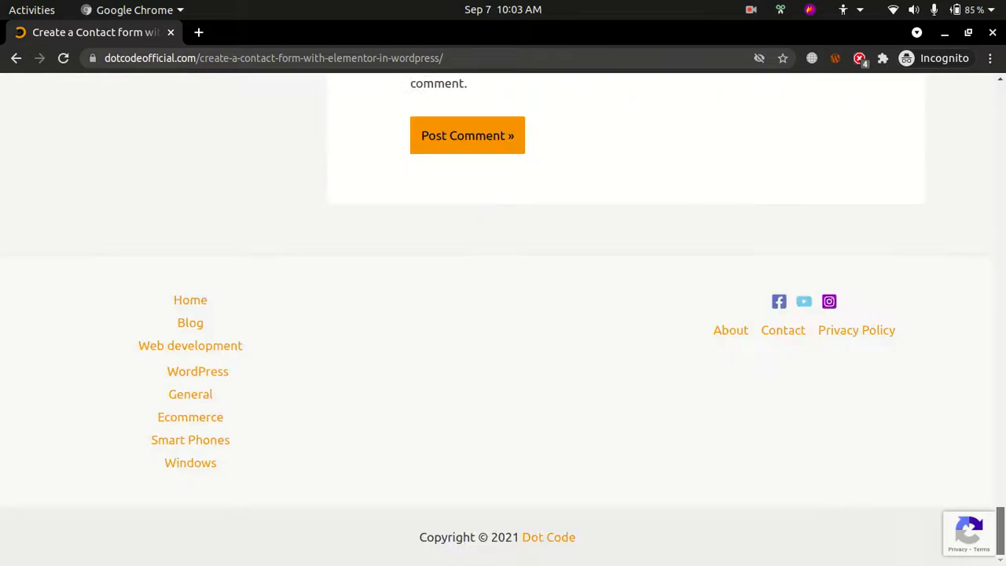
left_click(760, 333)
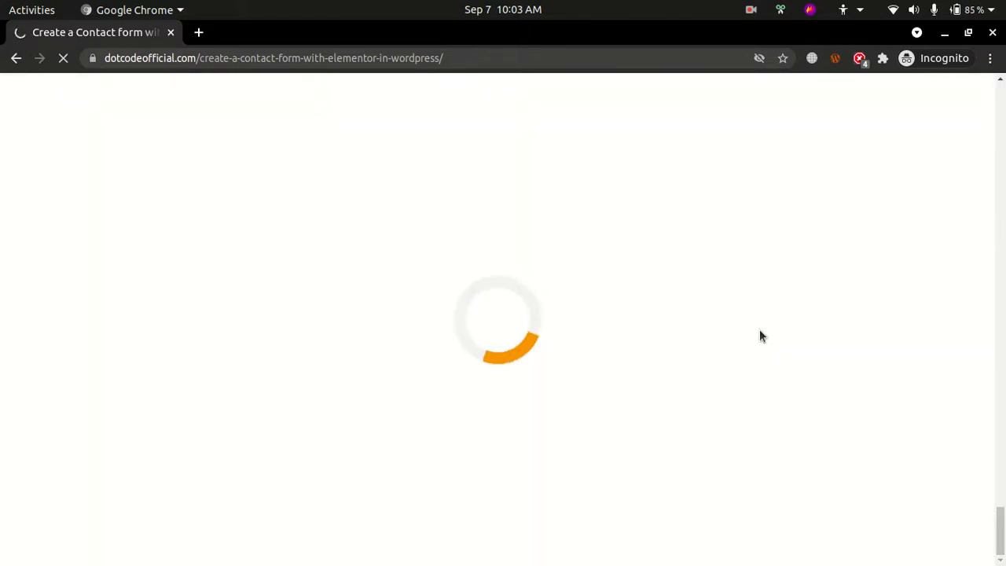
Switch to Firefox and load the webmail login page at dotcodeofficial.com:2096
left_click(34, 103)
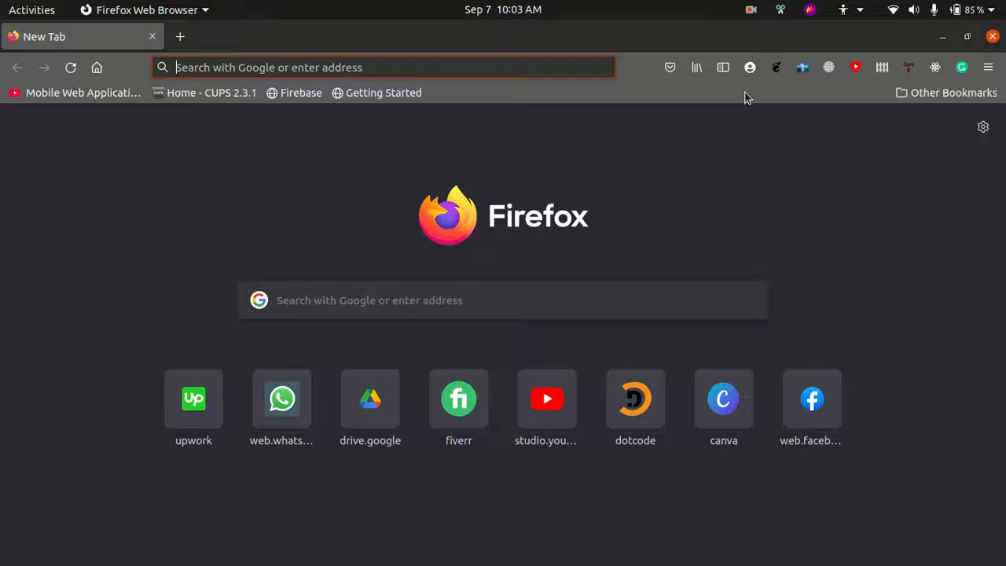
type("dotcodeoff")
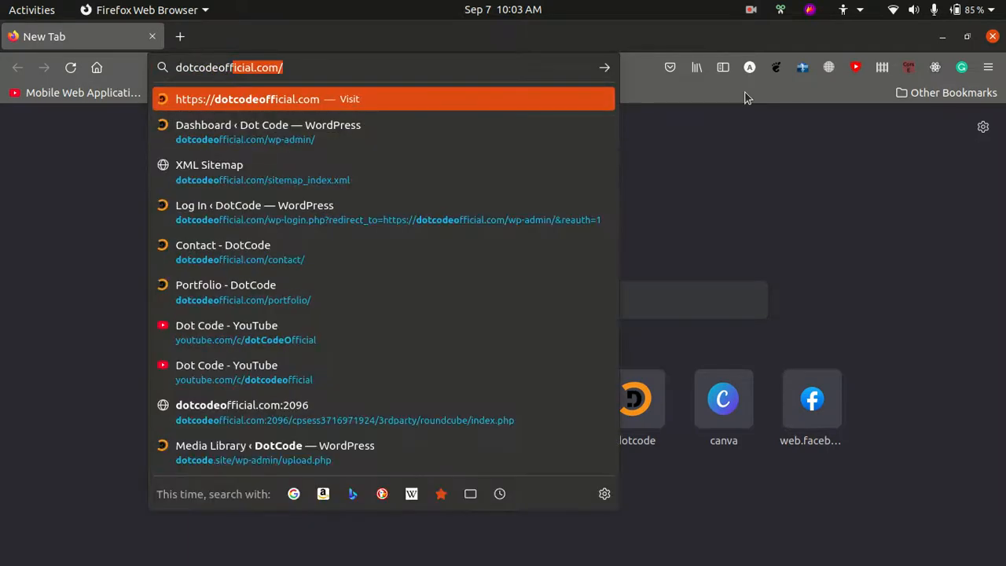
key("End")
key("BackSpace")
type(":3")
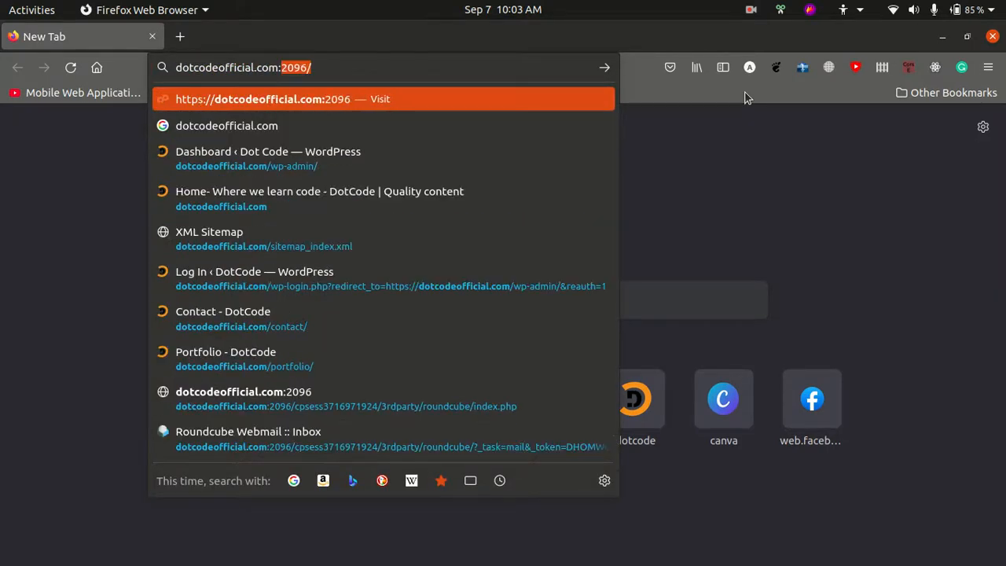
key("BackSpace")
type("2")
key("End")
key("Return")
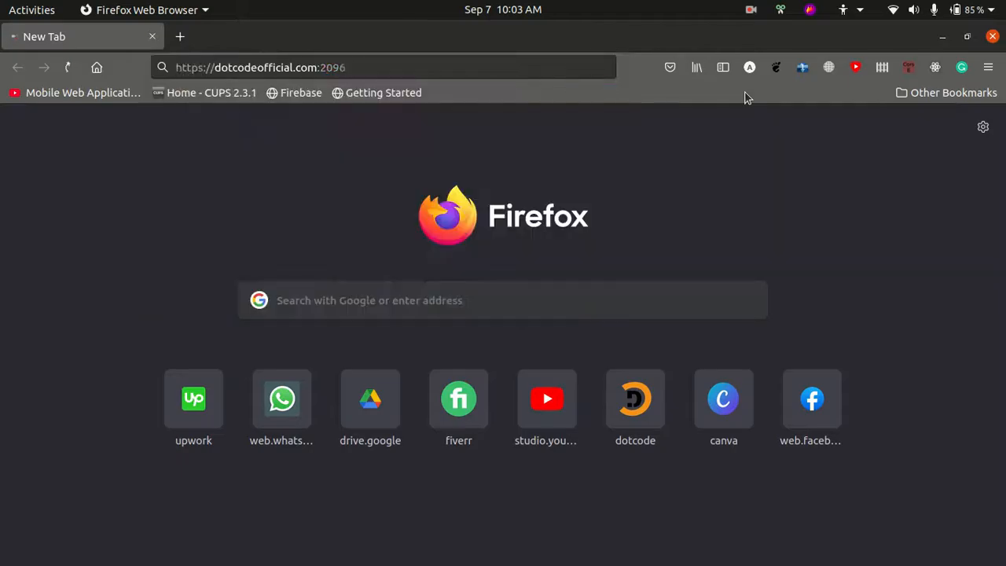
Back in Chrome's Contact page, fill in the sender's name and email and the subject "Testing contact form", and place the cursor in the message field
key("alt+Tab")
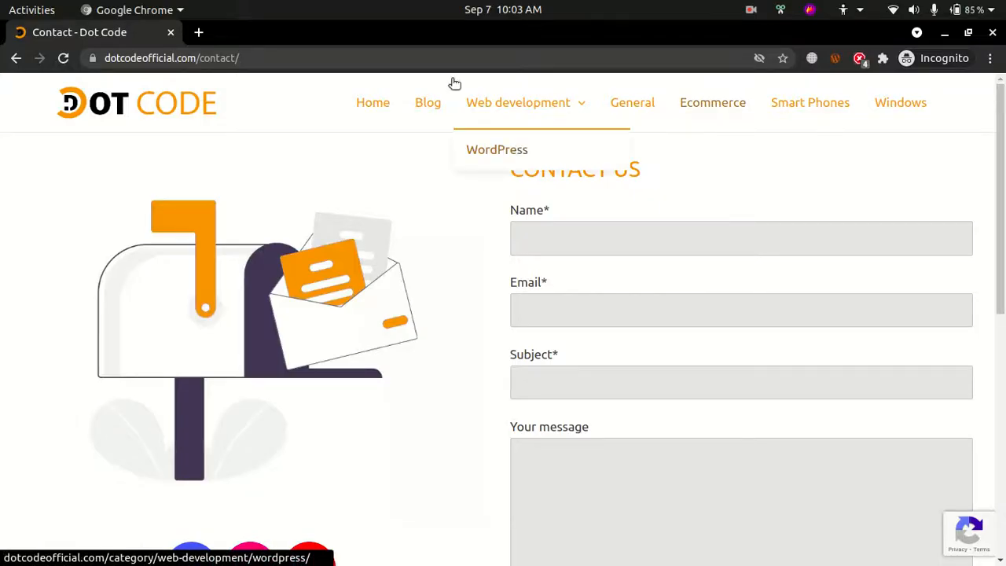
left_click_drag(174, 55, 107, 55)
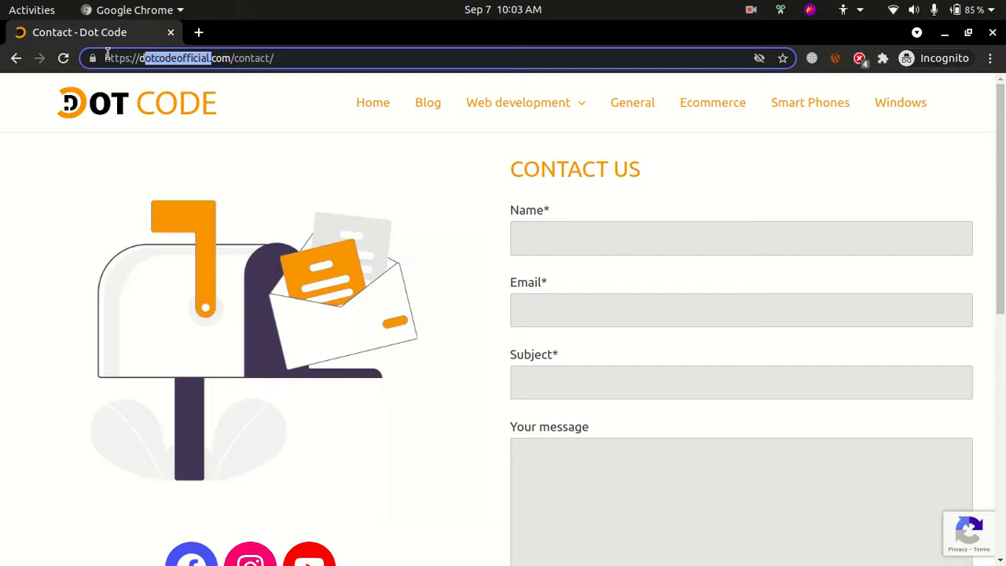
double_click(162, 62)
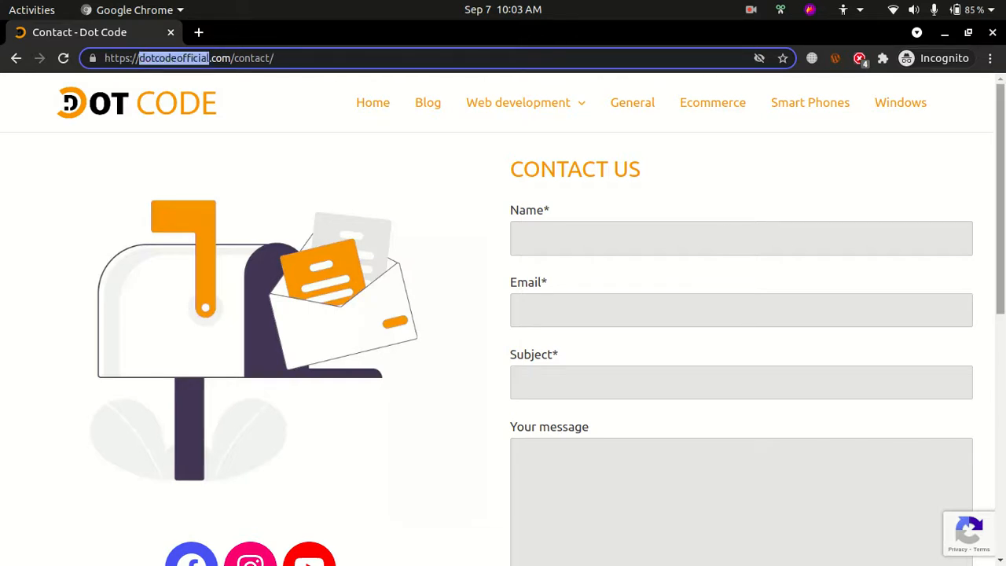
left_click(972, 206)
left_click(621, 234)
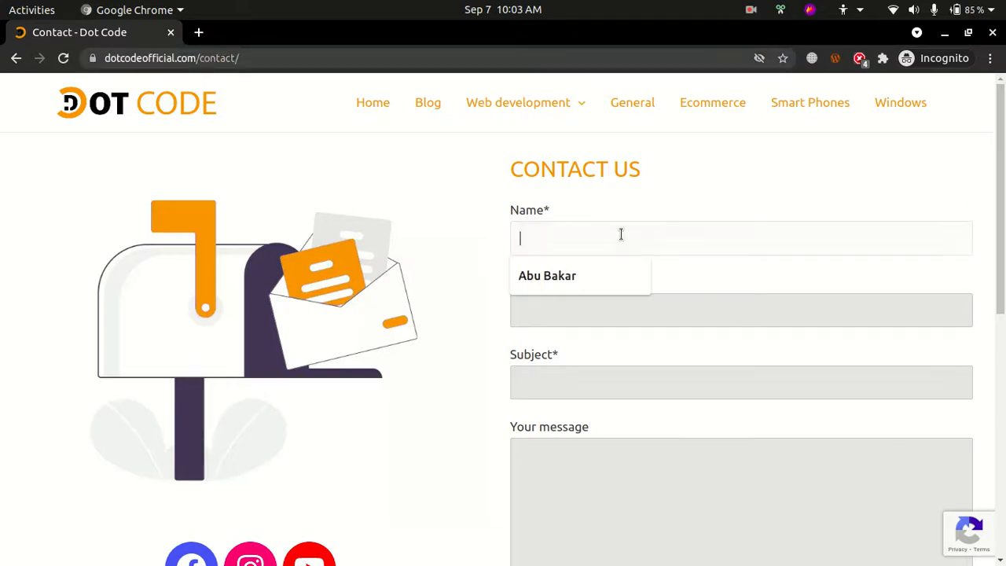
left_click(543, 276)
left_click(537, 305)
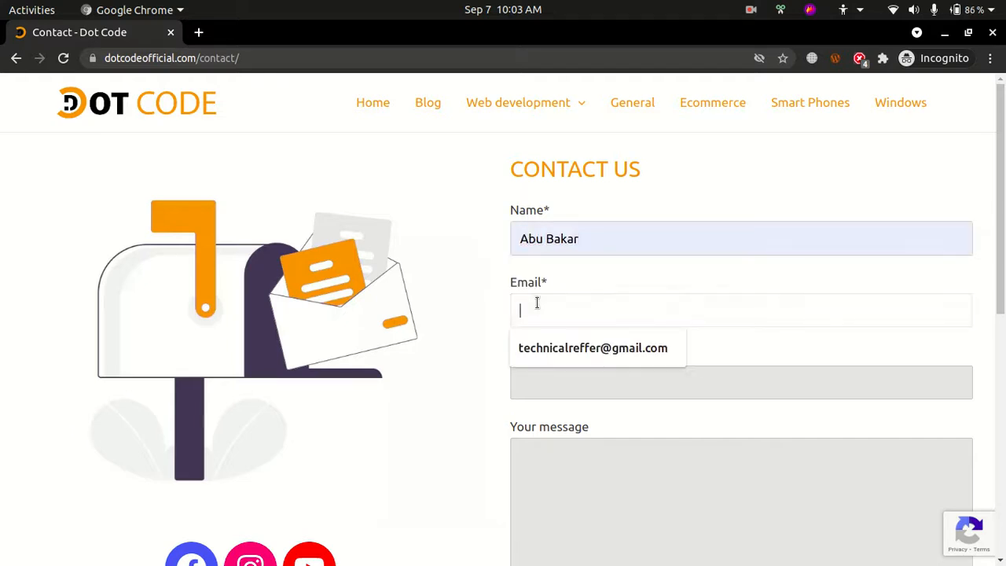
left_click(542, 357)
left_click(558, 379)
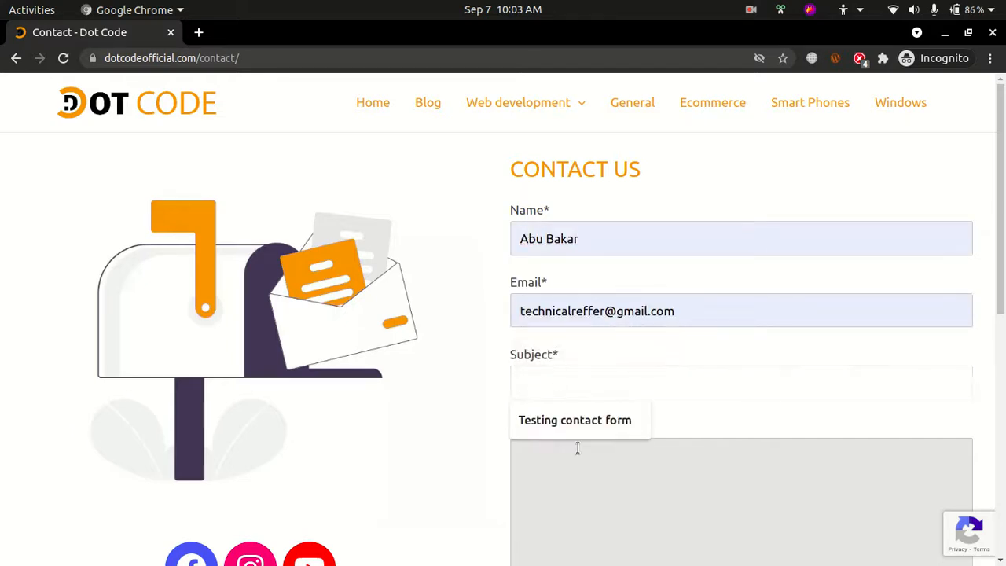
left_click(574, 425)
left_click(559, 485)
type("sdfsdfas")
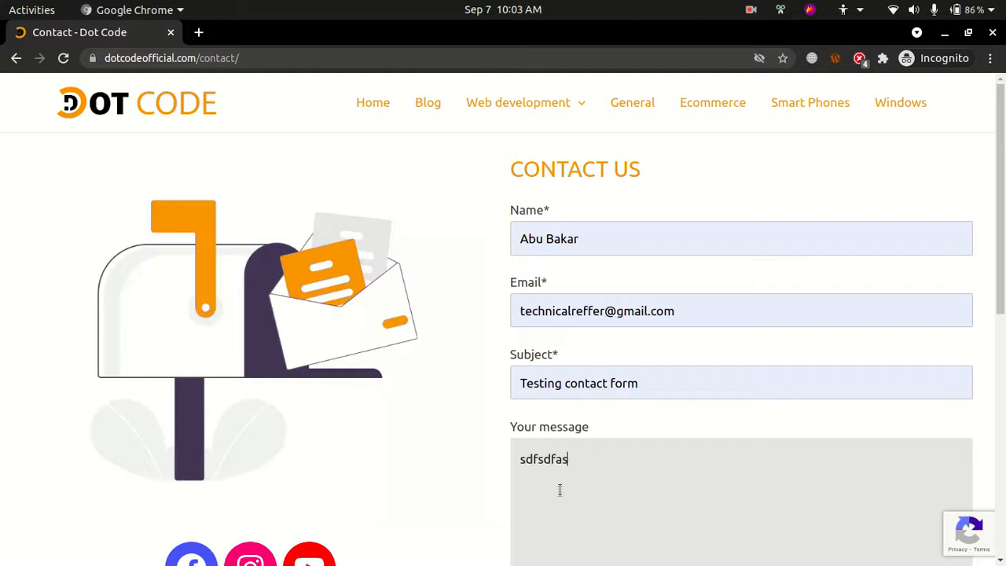
type("d")
key("ctrl+a")
key("BackSpace")
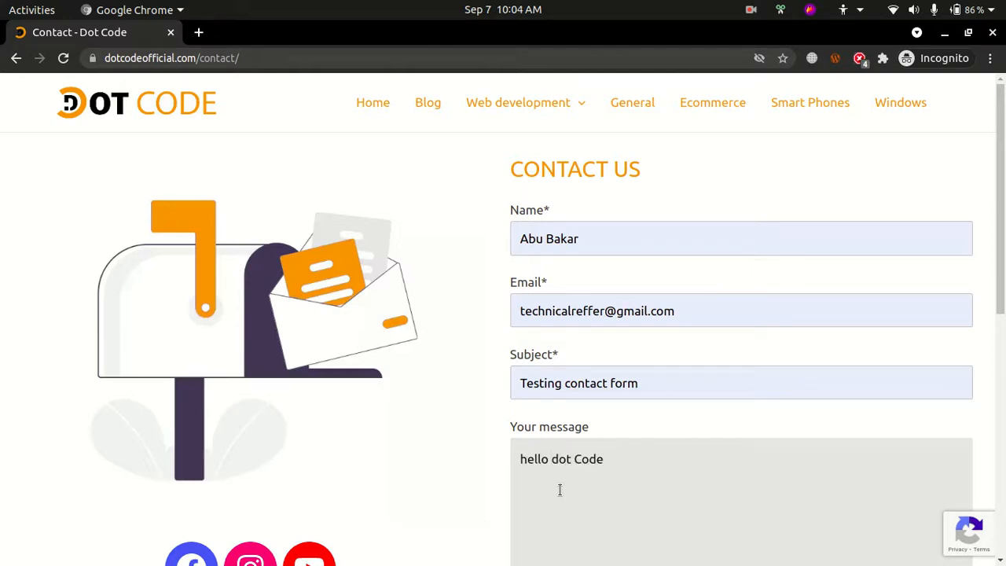
Enter "hello dot Code" as the message, send the contact form and check the submission response
type("hello dot Code")
scroll(560, 490, "down", 4)
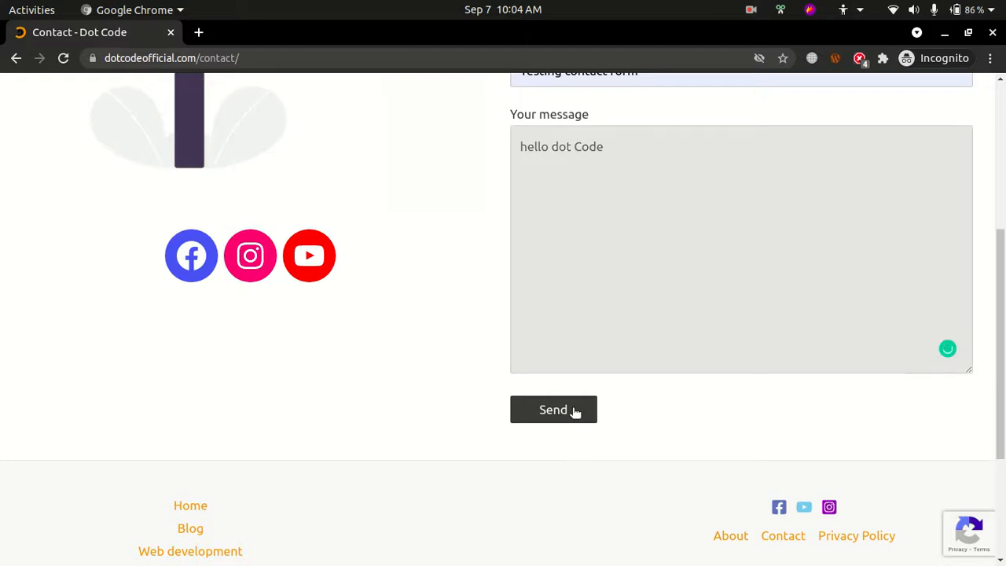
left_click(554, 409)
scroll(658, 463, "down", 2)
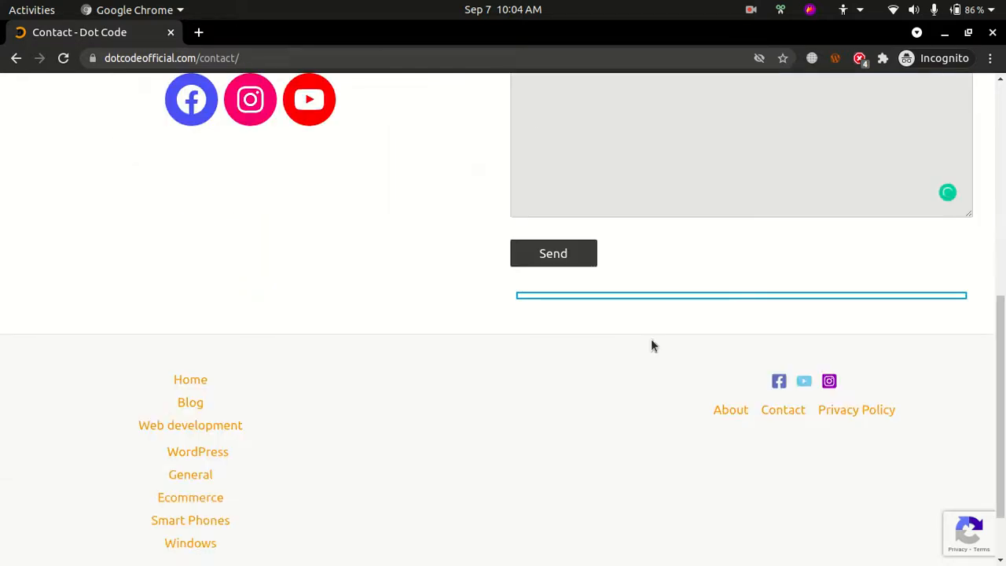
left_click_drag(533, 308, 835, 315)
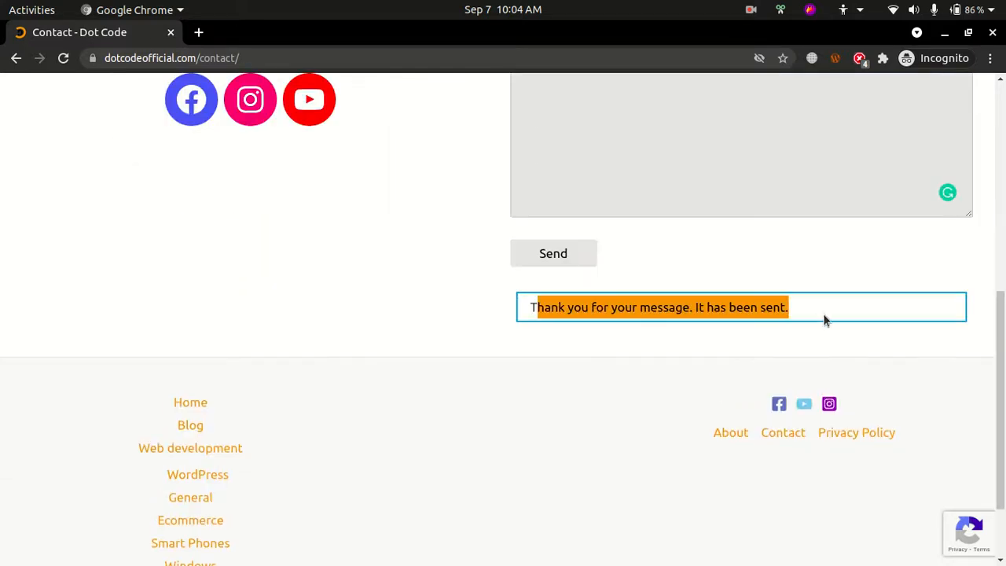
left_click(816, 315)
Submit the contact form with all fields empty and examine its validation messages
scroll(816, 315, "up", 6)
scroll(599, 353, "down", 2)
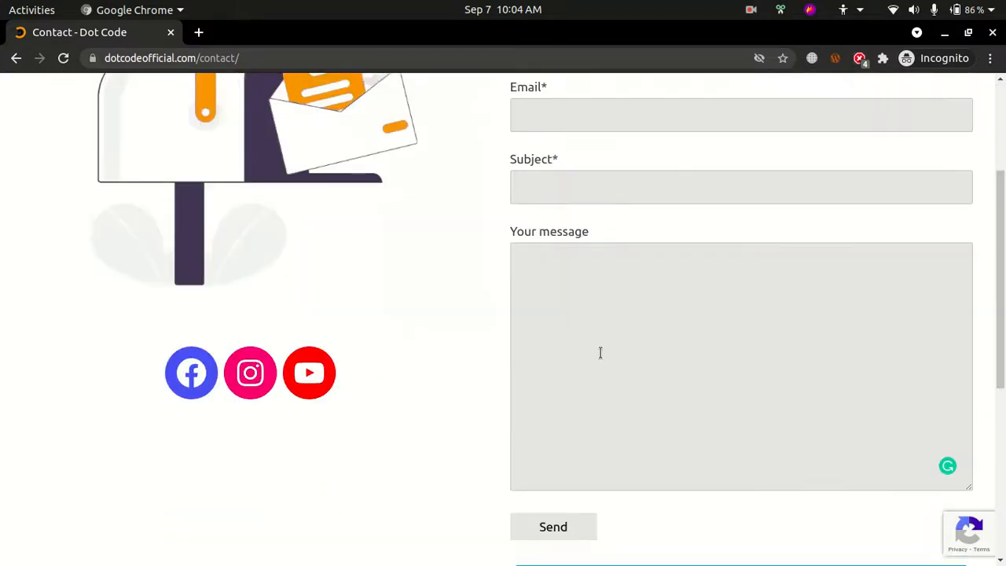
scroll(600, 353, "down", 1)
left_click(545, 449)
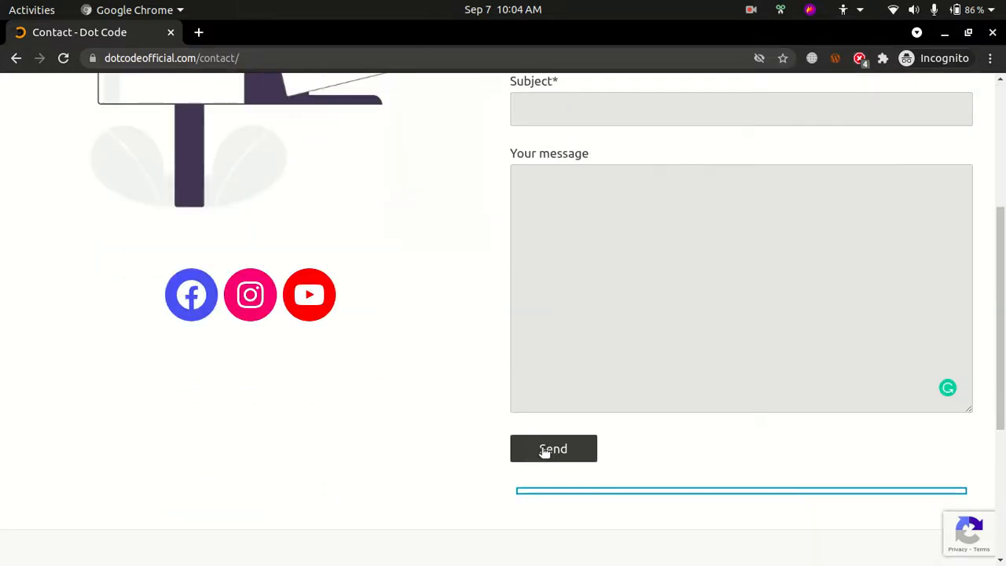
scroll(541, 449, "down", 5)
left_click_drag(531, 359, 872, 363)
scroll(775, 341, "up", 6)
left_click_drag(533, 284, 684, 289)
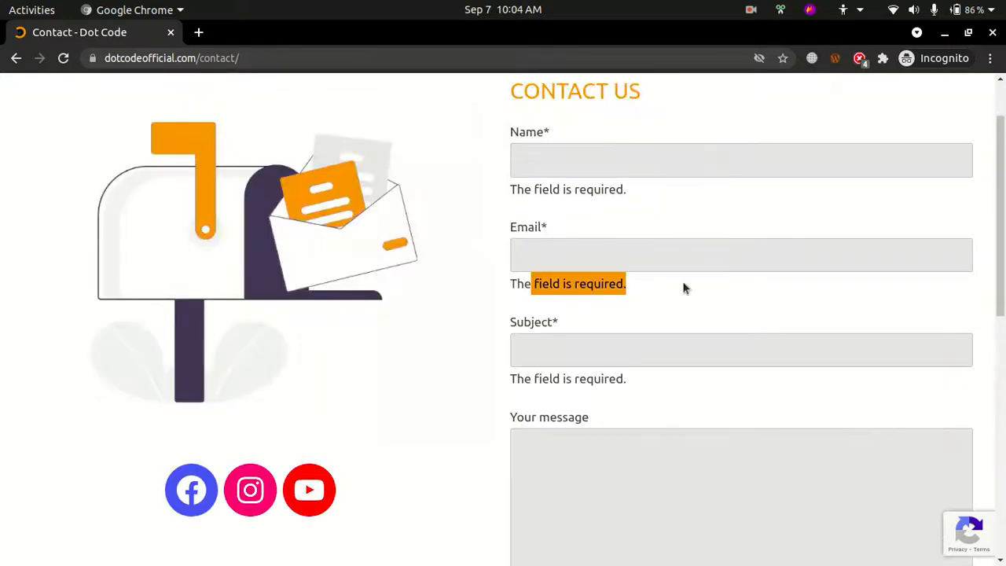
Switch to Firefox, log in to the webmail account, open the Roundcube inbox and cancel the dummy.pdf download
key("alt+Tab")
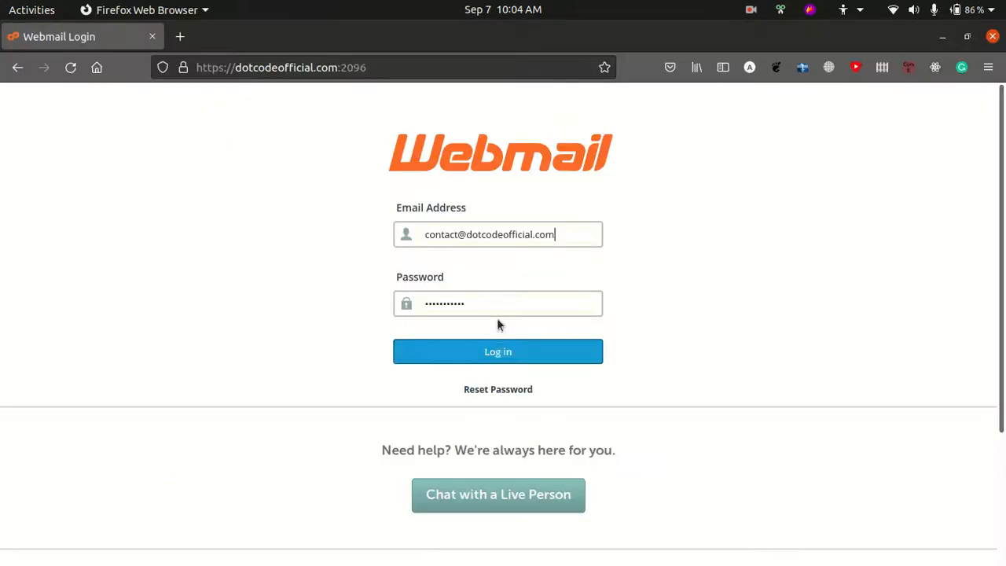
left_click(487, 353)
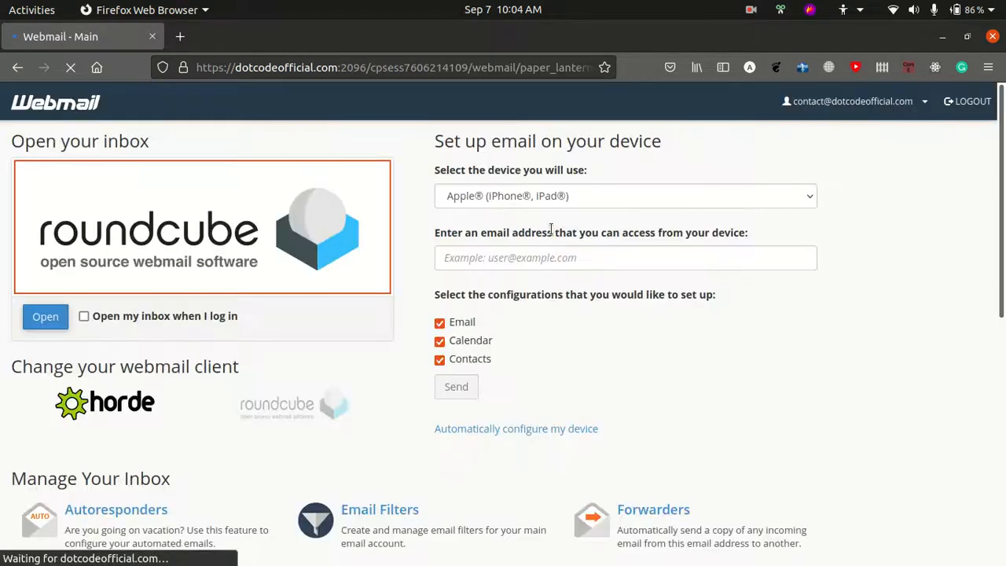
left_click(47, 322)
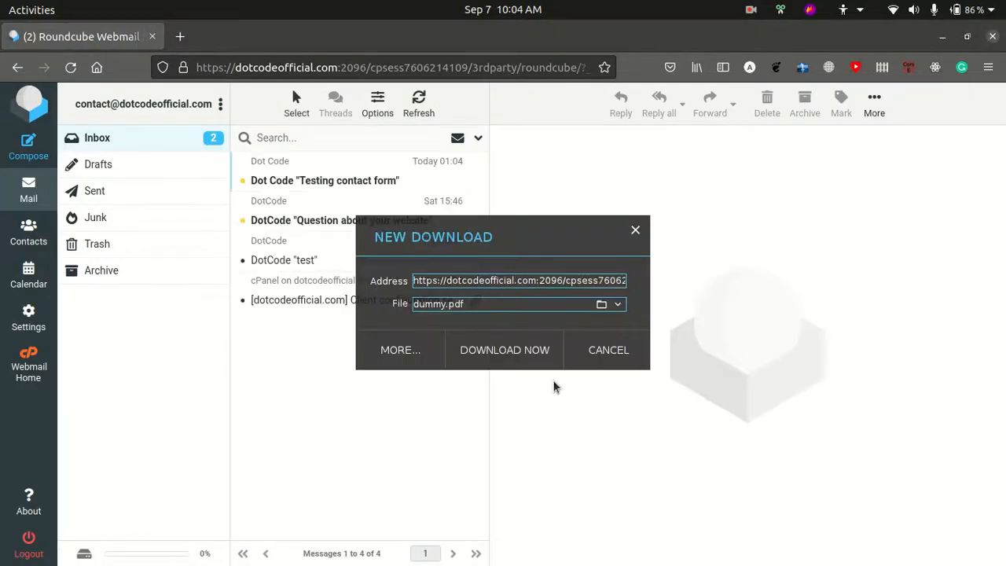
left_click(609, 361)
Open the "Testing contact form" email in the inbox and check its message body
left_click(331, 186)
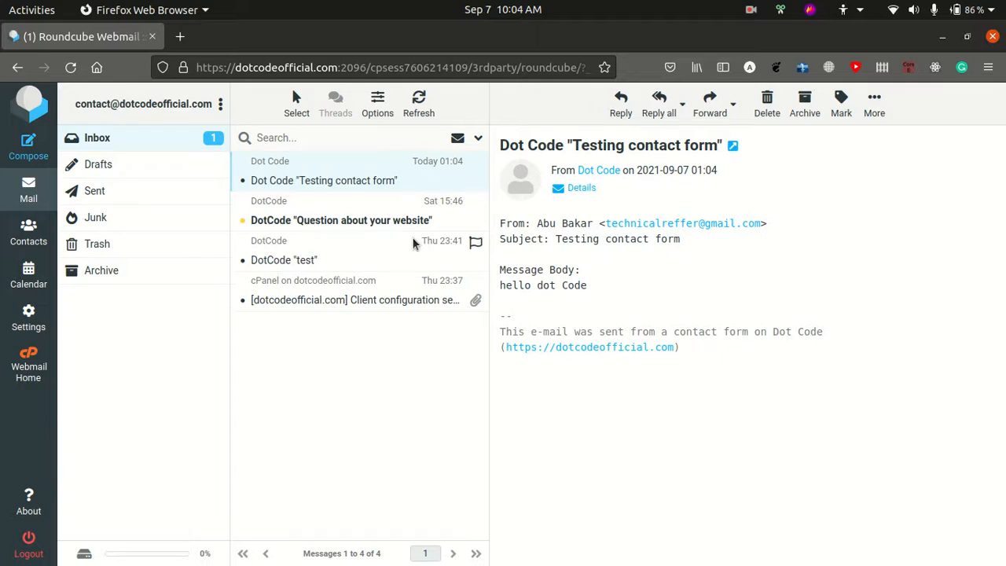
left_click_drag(615, 285, 550, 267)
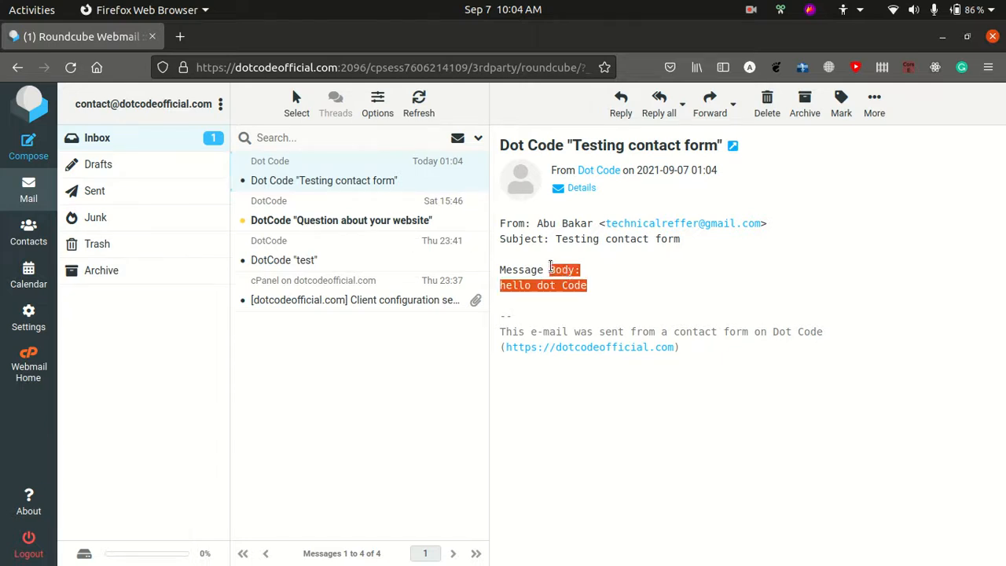
left_click(636, 313)
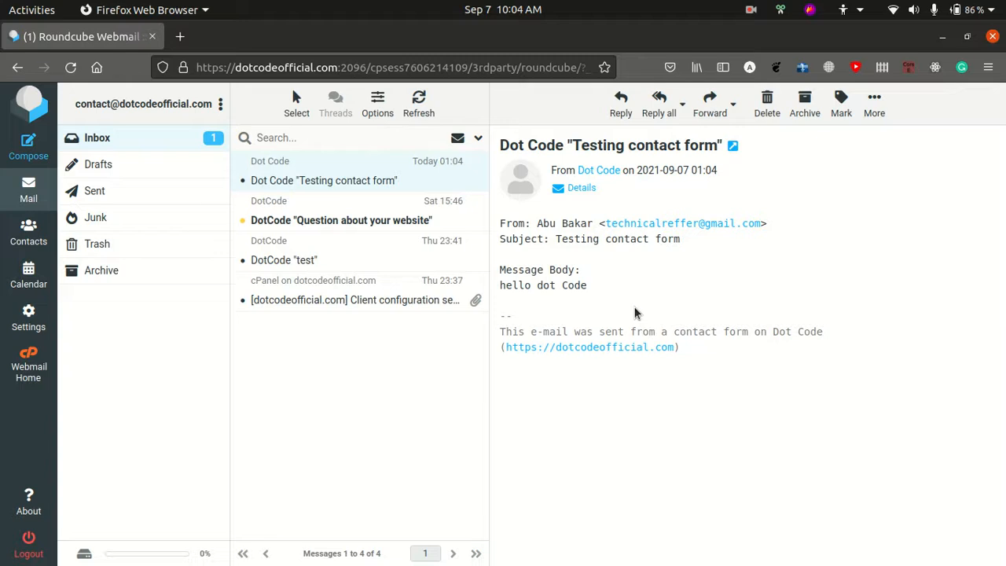
left_click(750, 9)
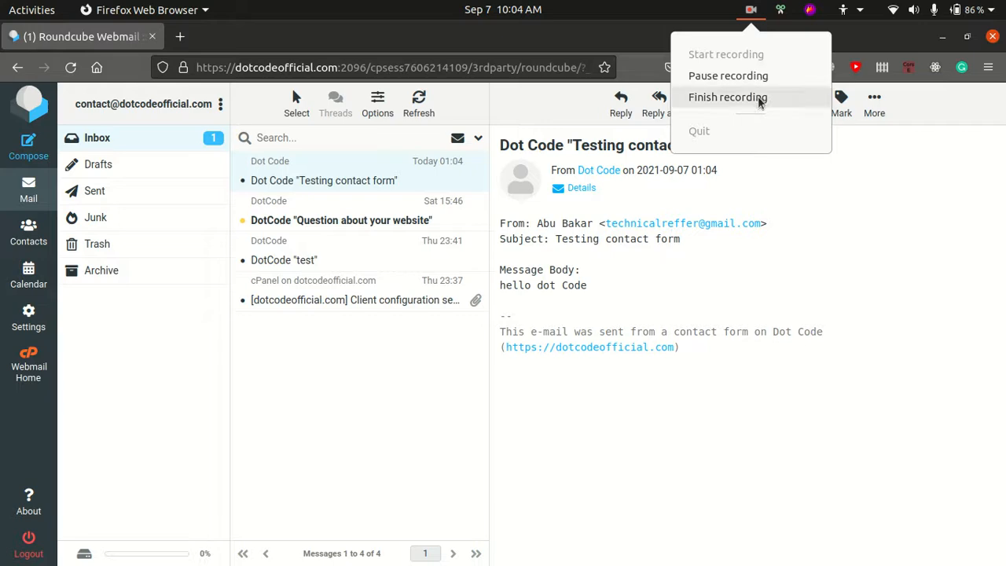